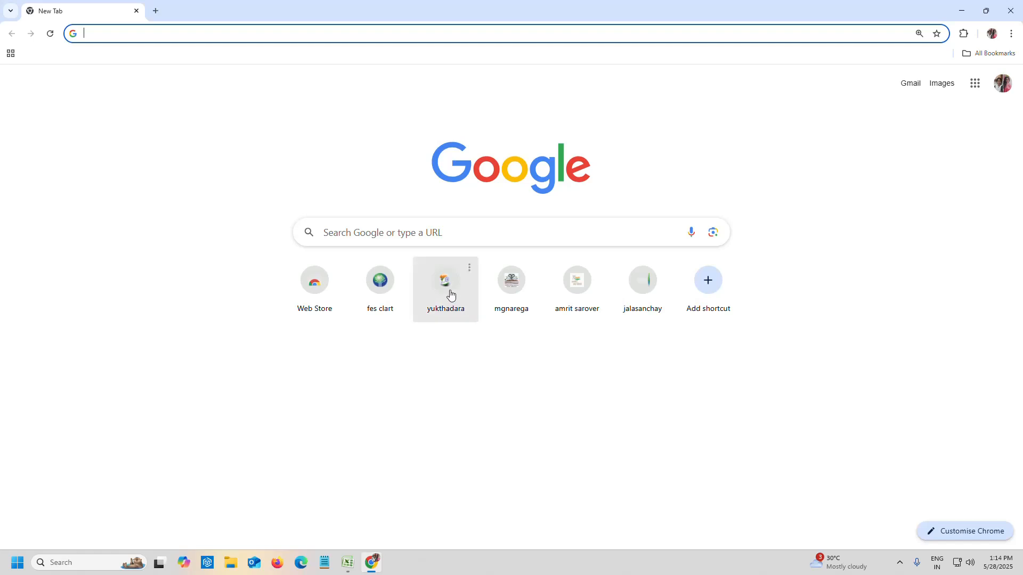
Open Yuktdhara's GP Planner/Block Approver login and fill in the mse username copied from the PULLALAREVU row of the Excel logins sheet.
click(446, 289)
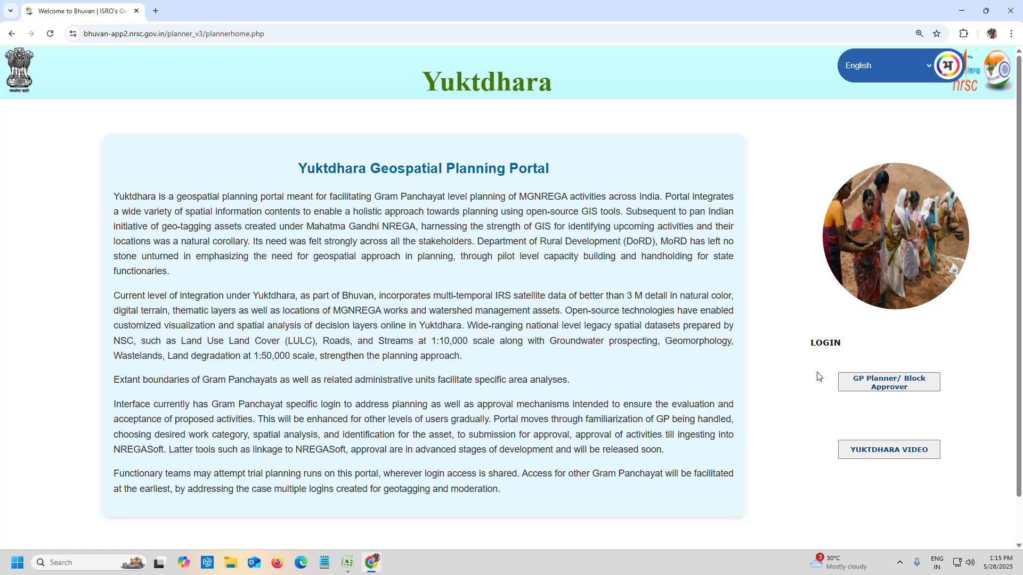
click(897, 388)
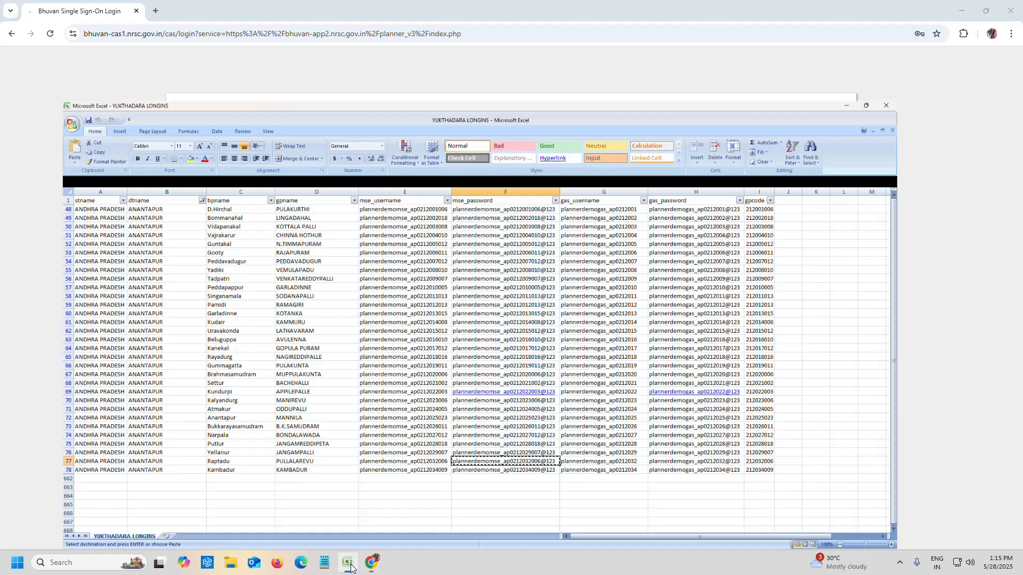
click(347, 506)
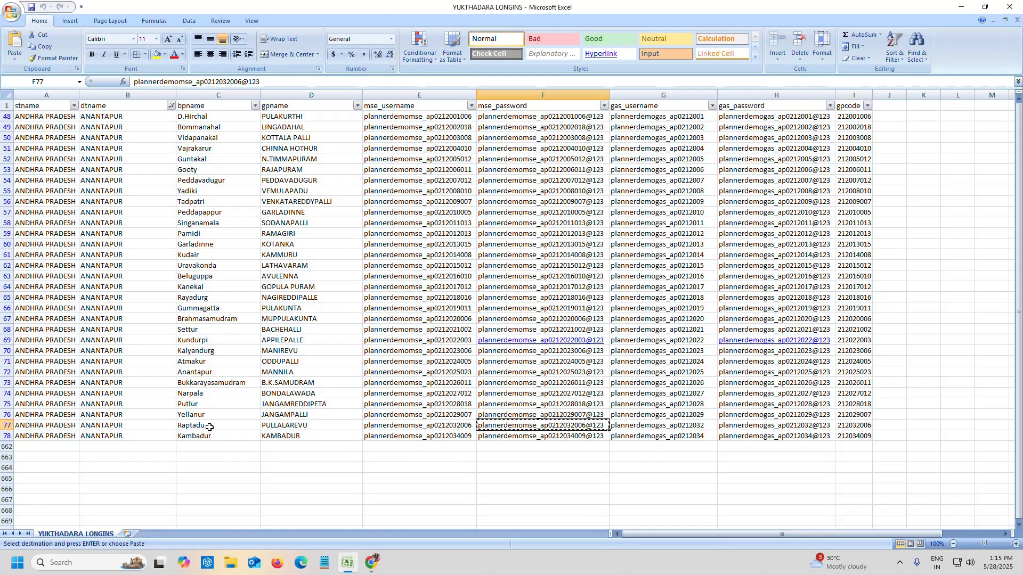
click(421, 432)
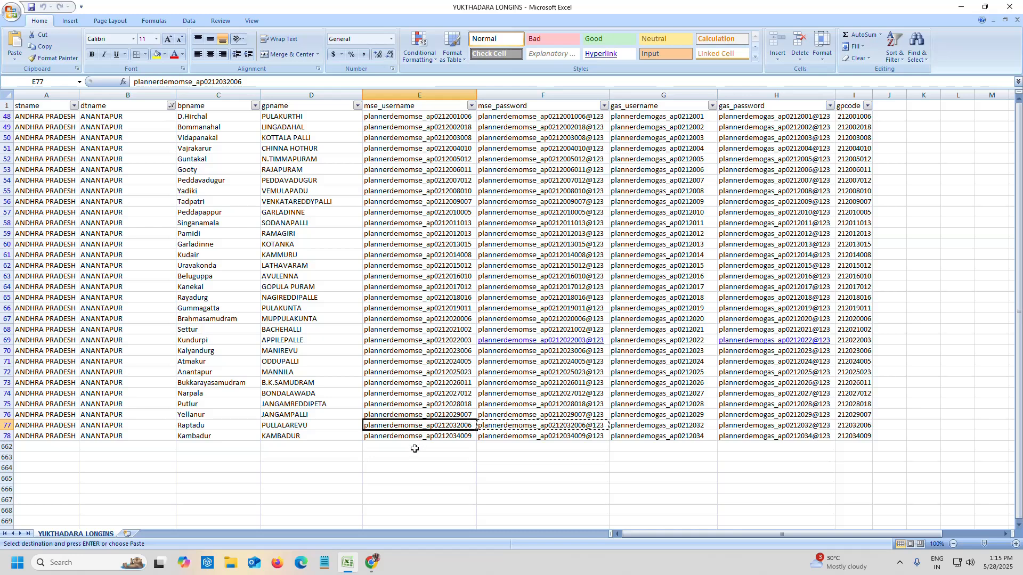
key(ctrl+c)
key(alt+Tab)
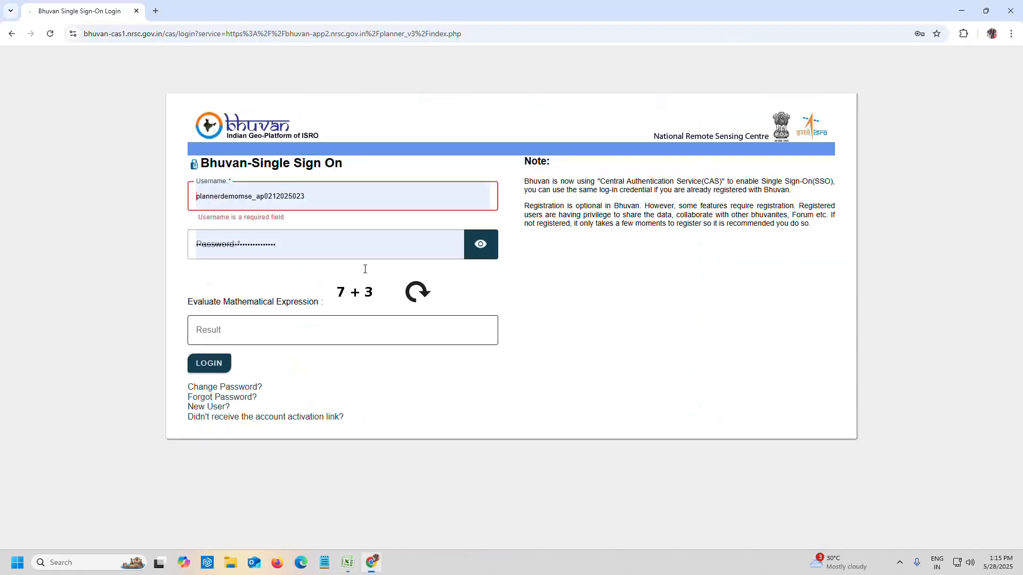
drag(330, 199, 134, 223)
key(ctrl+v)
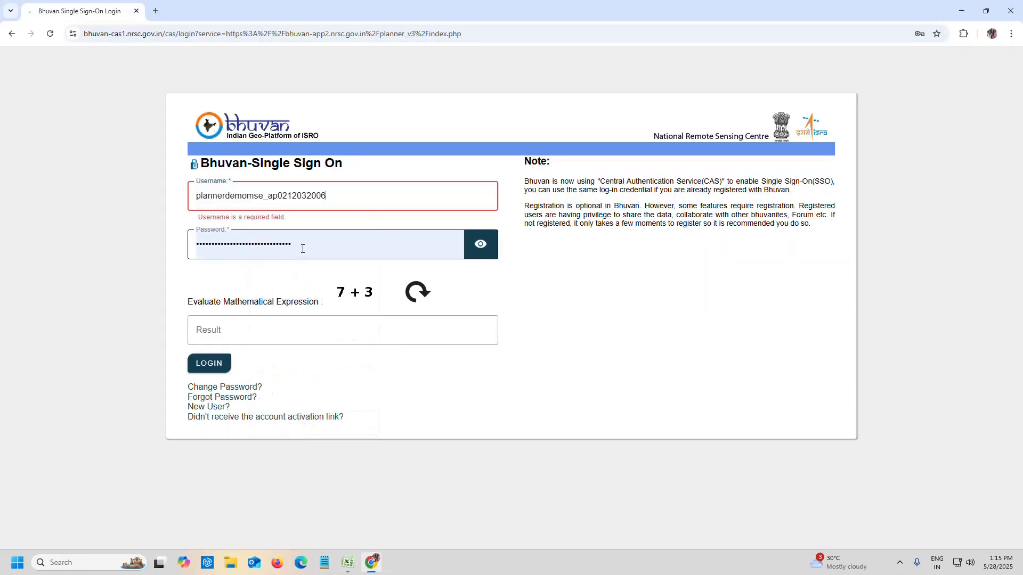
Copy the mse password of the PULLALAREVU row from the Excel sheet and paste it into the login's password field.
click(303, 249)
click(348, 563)
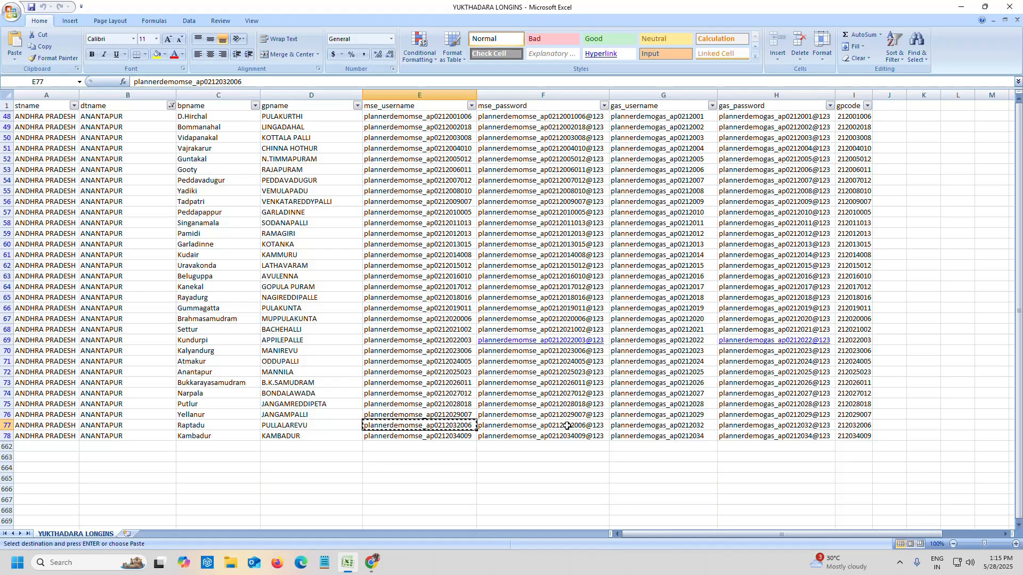
click(567, 426)
key(ctrl+c)
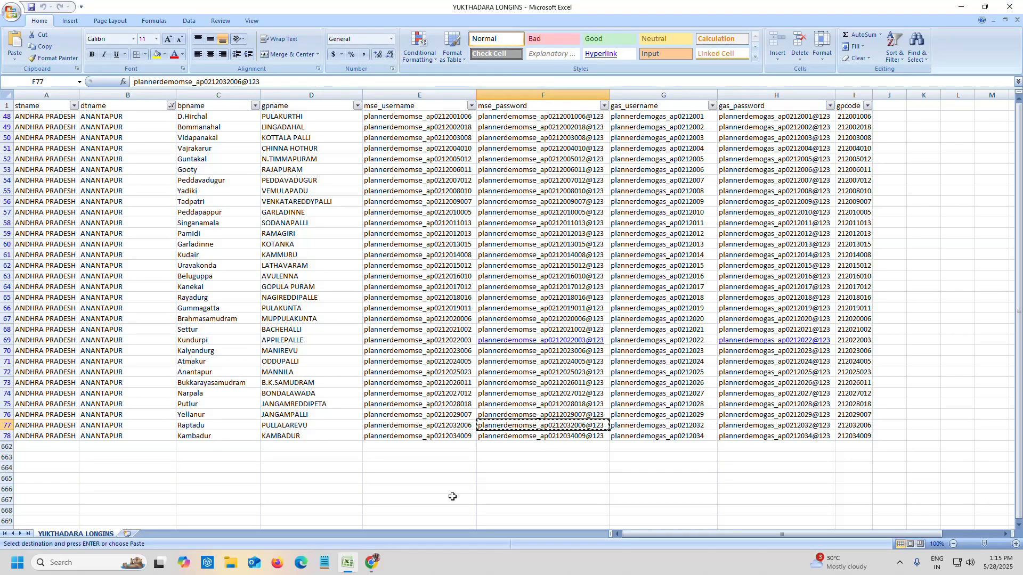
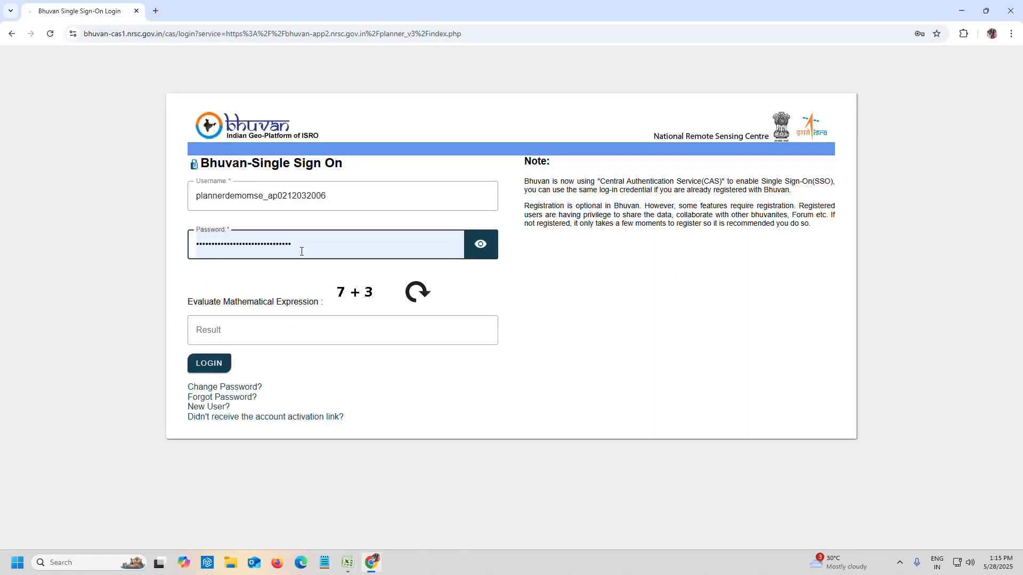
double_click(301, 252)
key(ctrl+v)
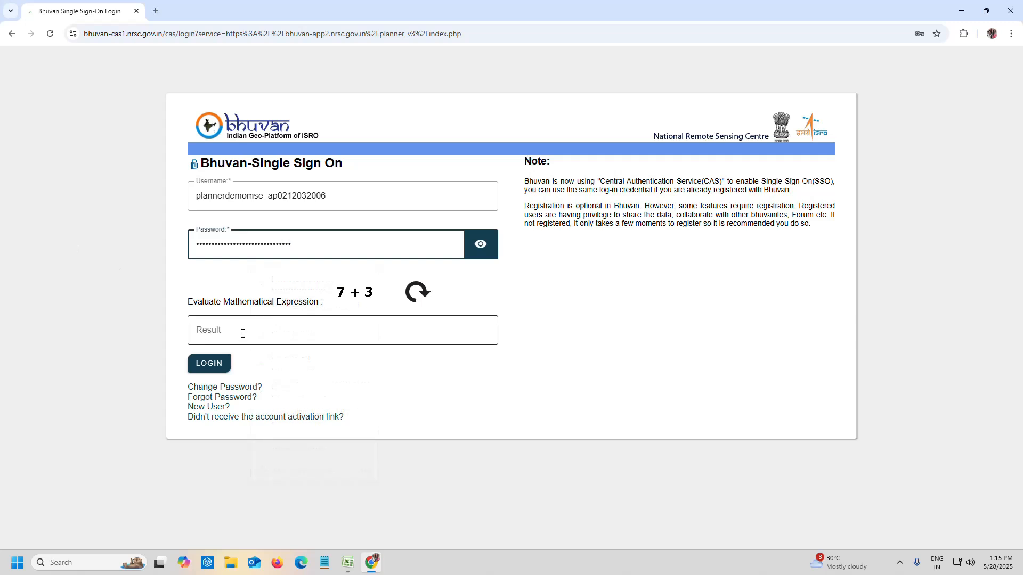
Log in with 10 as the result of the mathematical expression and start planning for the PULLALAREVU panchayat.
click(251, 329)
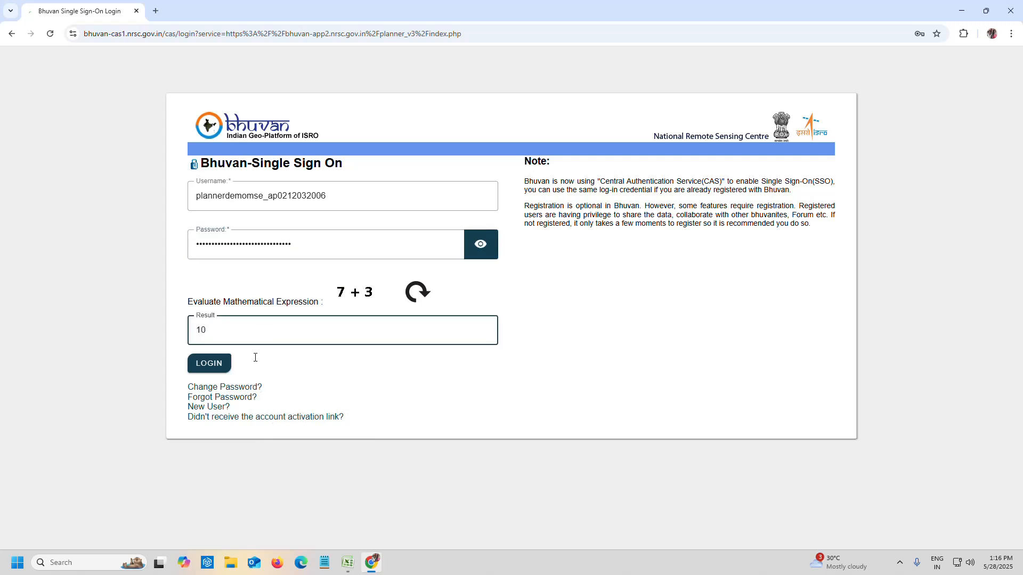
click(207, 363)
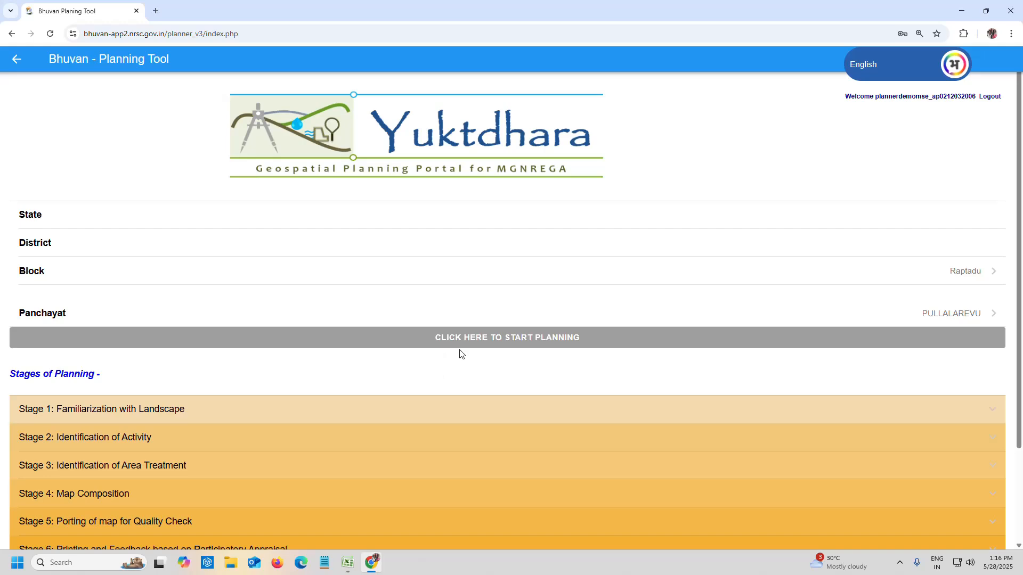
click(500, 341)
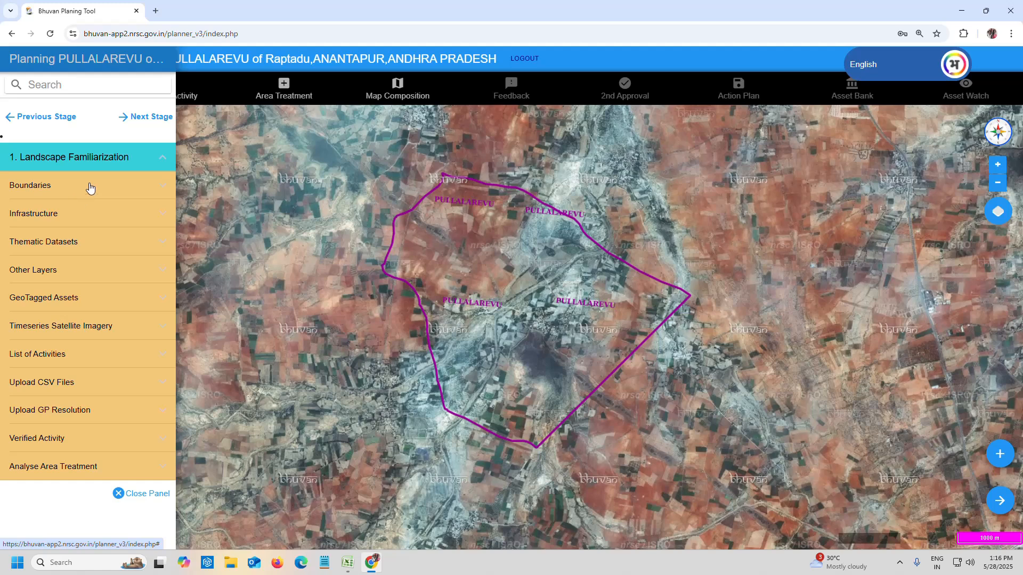
Show the Cadastral Boundary layer from the Boundaries datasets and examine the numbered land parcels within Pullalarevu up close.
click(87, 160)
click(33, 190)
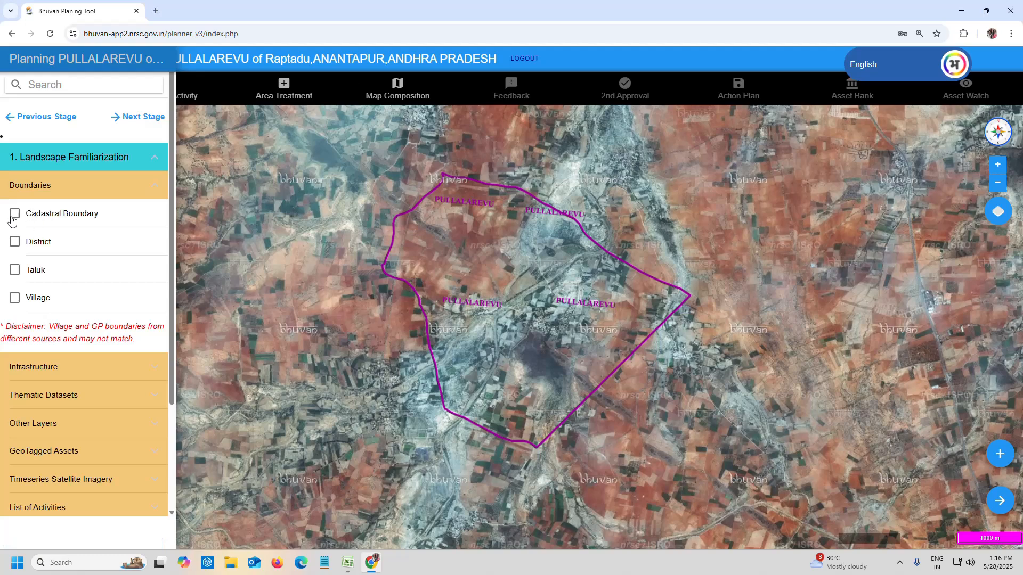
click(15, 214)
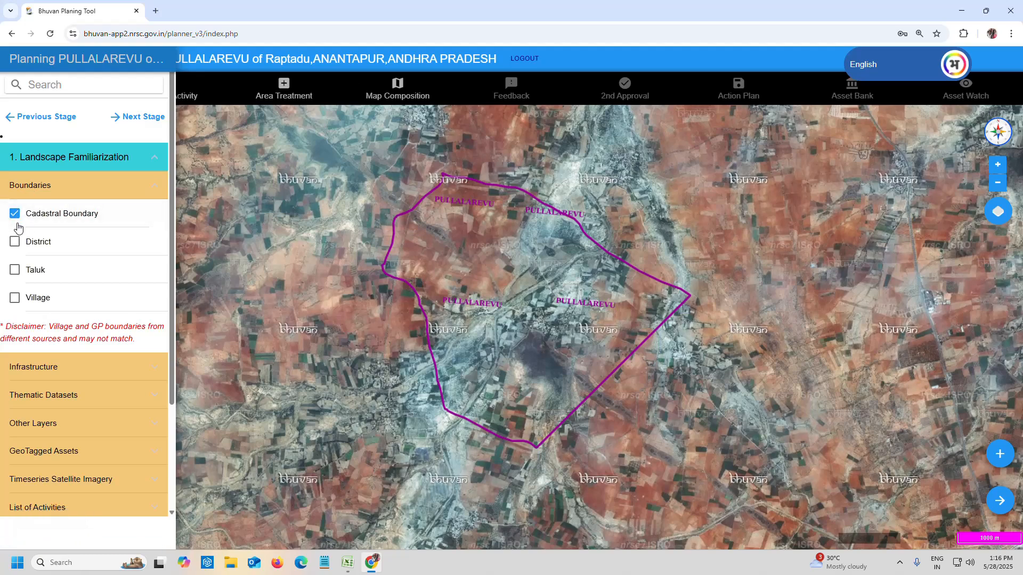
scroll(456, 334, up, 1)
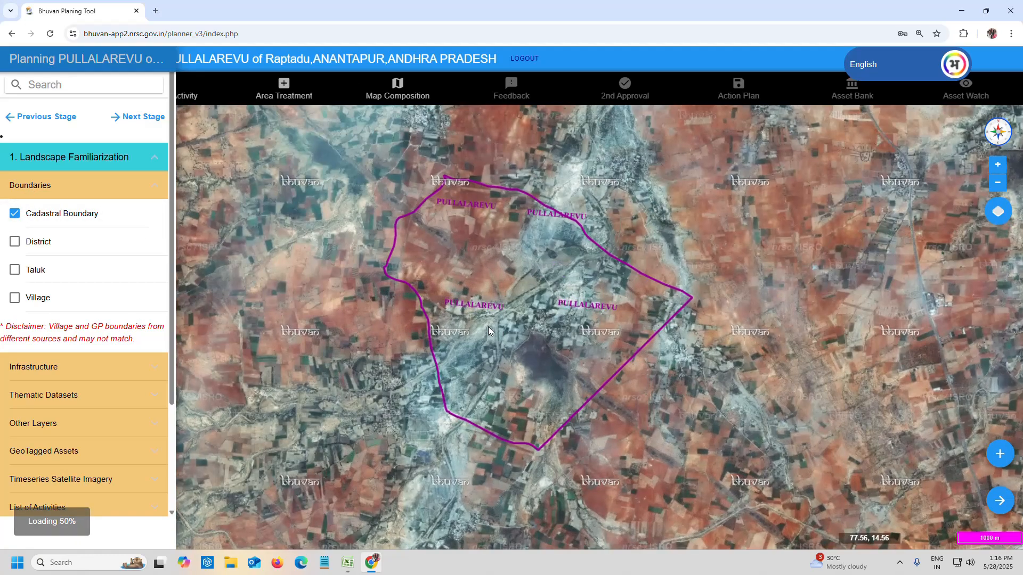
scroll(490, 322, up, 3)
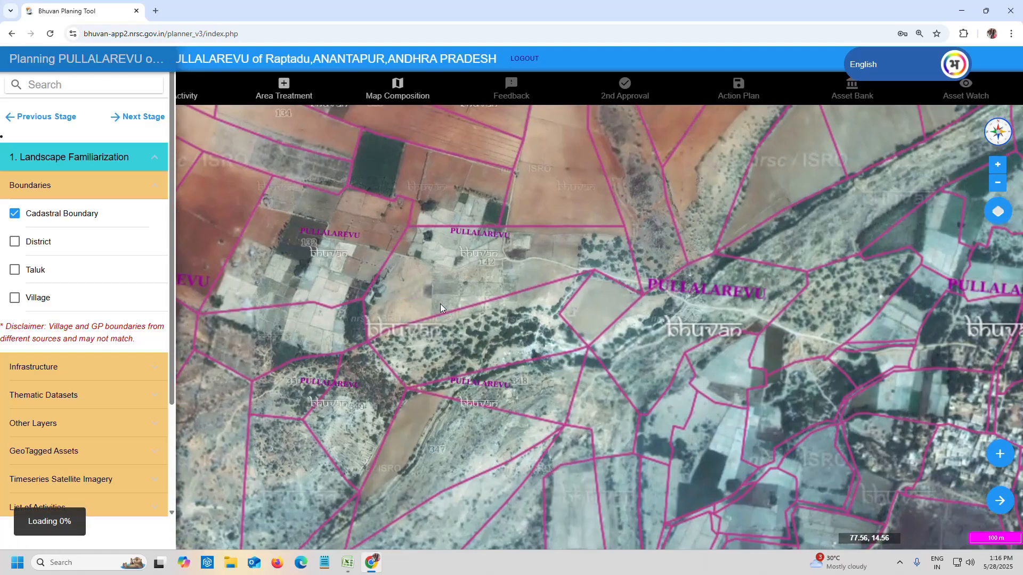
scroll(440, 304, up, 1)
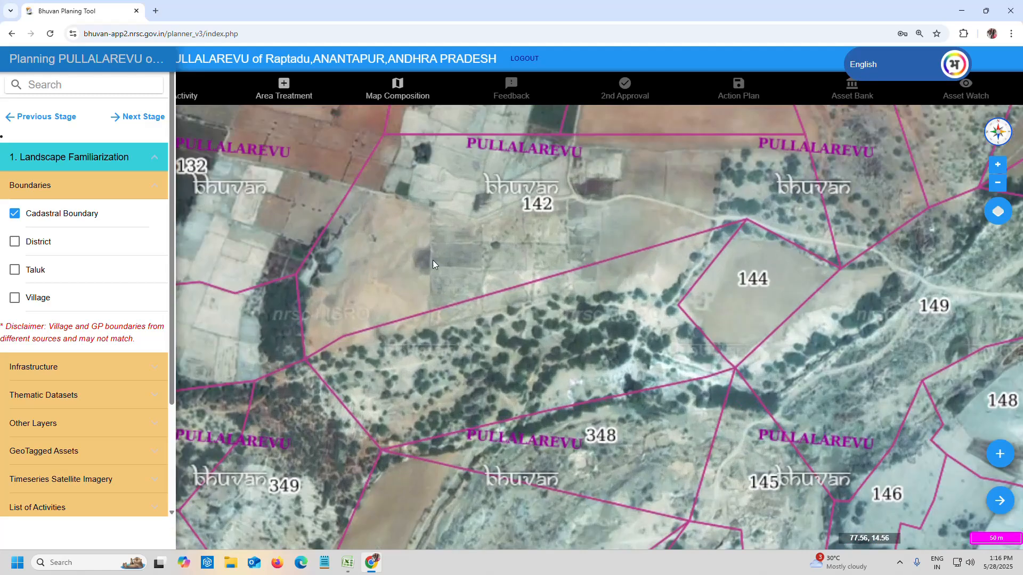
drag(611, 229, 448, 300)
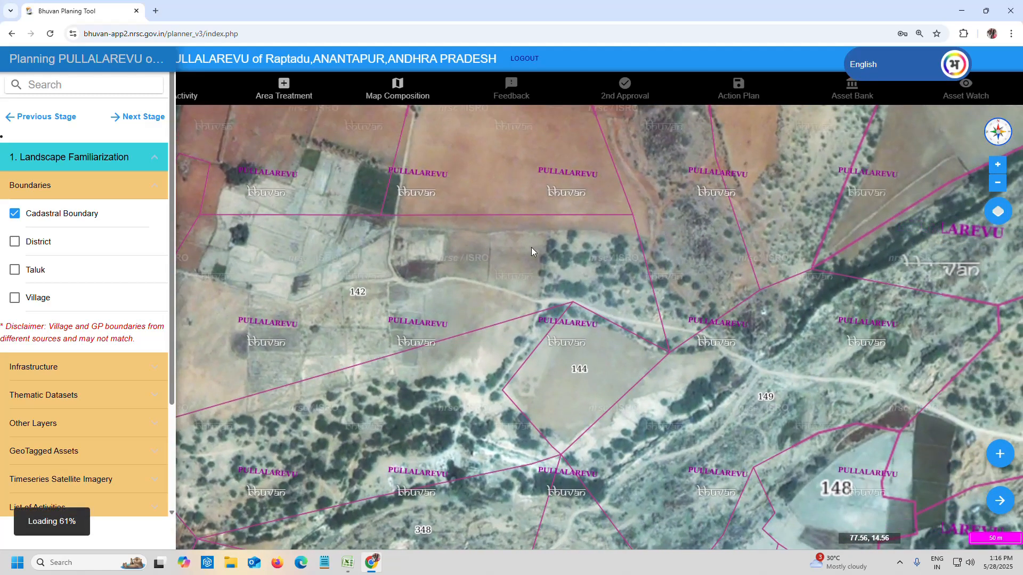
Turn off the Cadastral Boundary layer and collapse the Boundaries group.
click(14, 214)
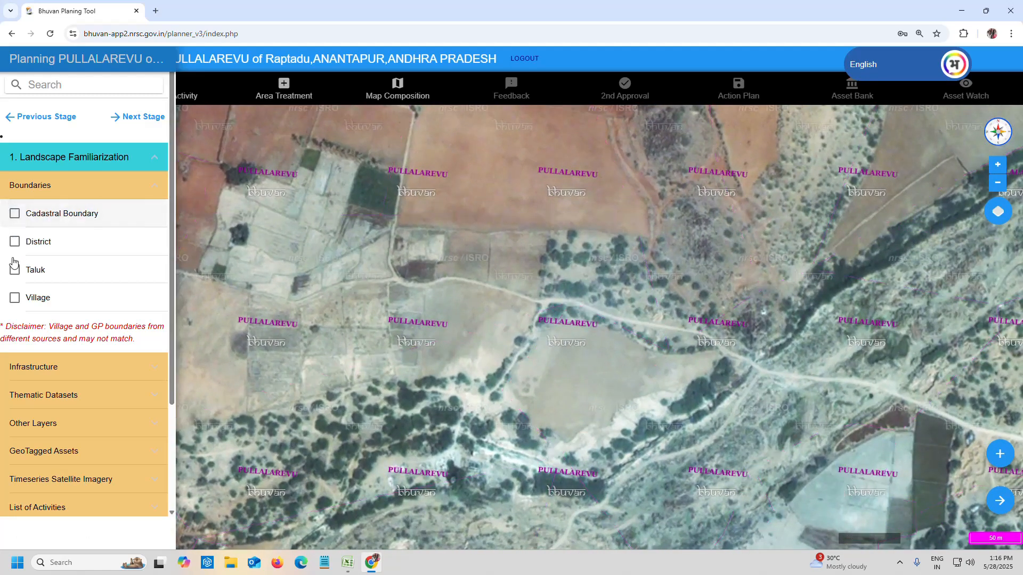
click(20, 189)
click(21, 193)
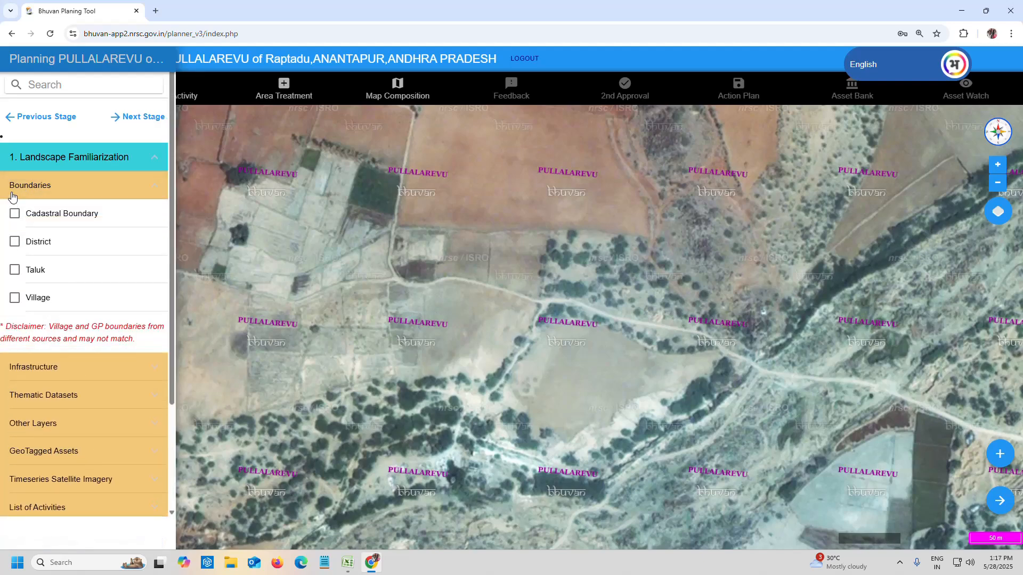
click(14, 197)
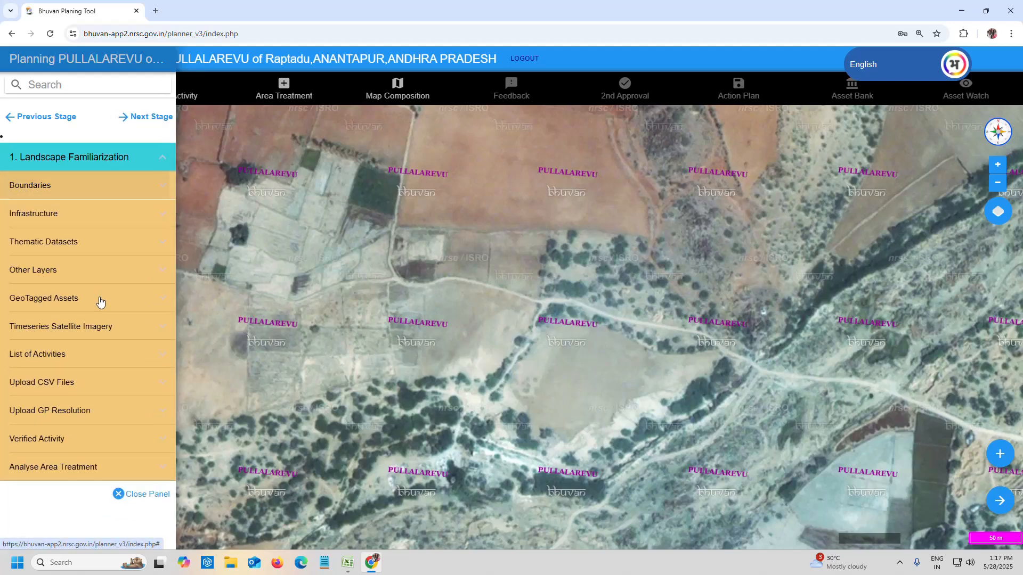
Expand the Infrastructure group and display the Roads layer, switching it off and on again over a wider map area.
click(39, 216)
scroll(400, 291, down, 1)
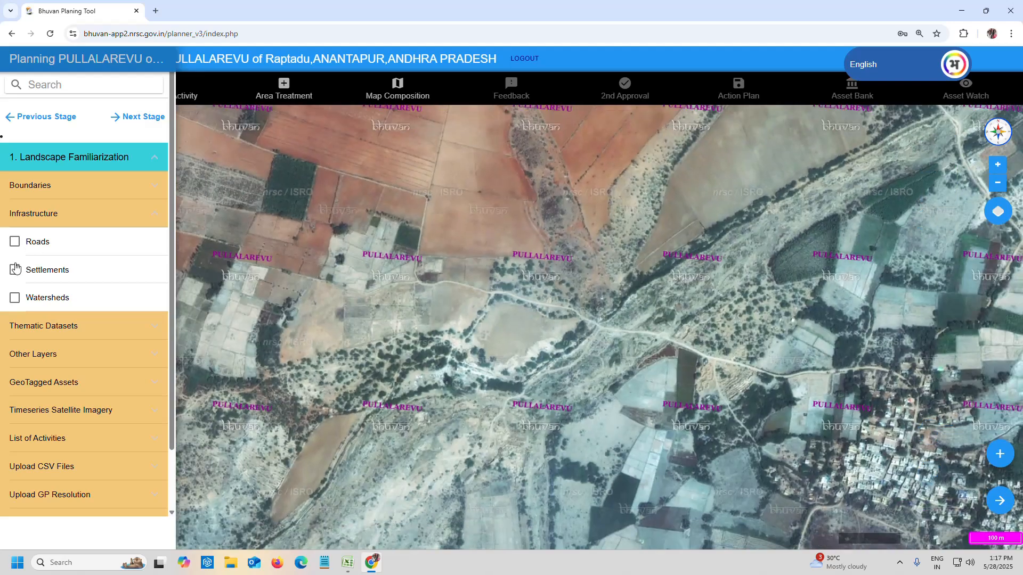
click(15, 242)
scroll(510, 308, down, 1)
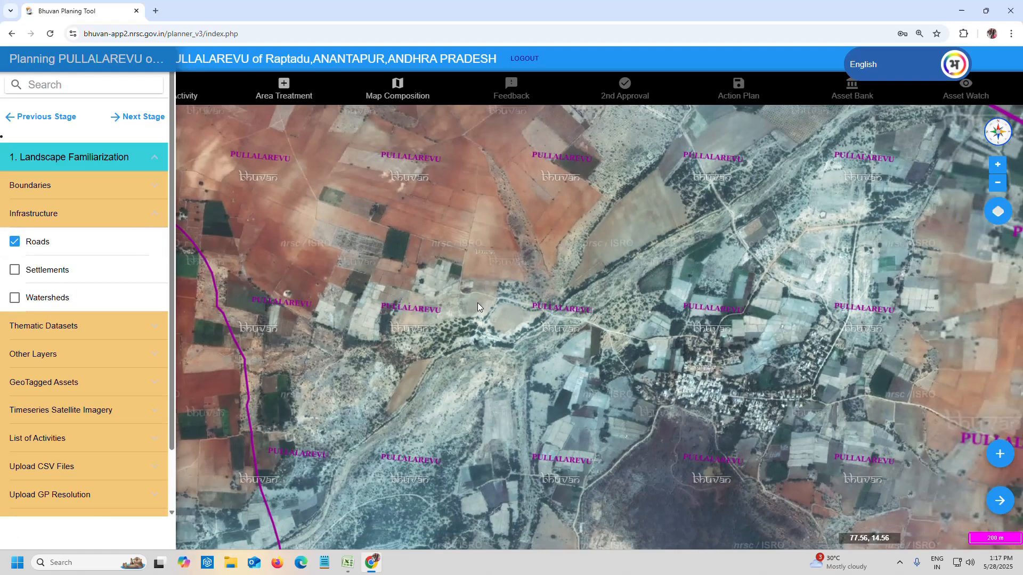
click(15, 244)
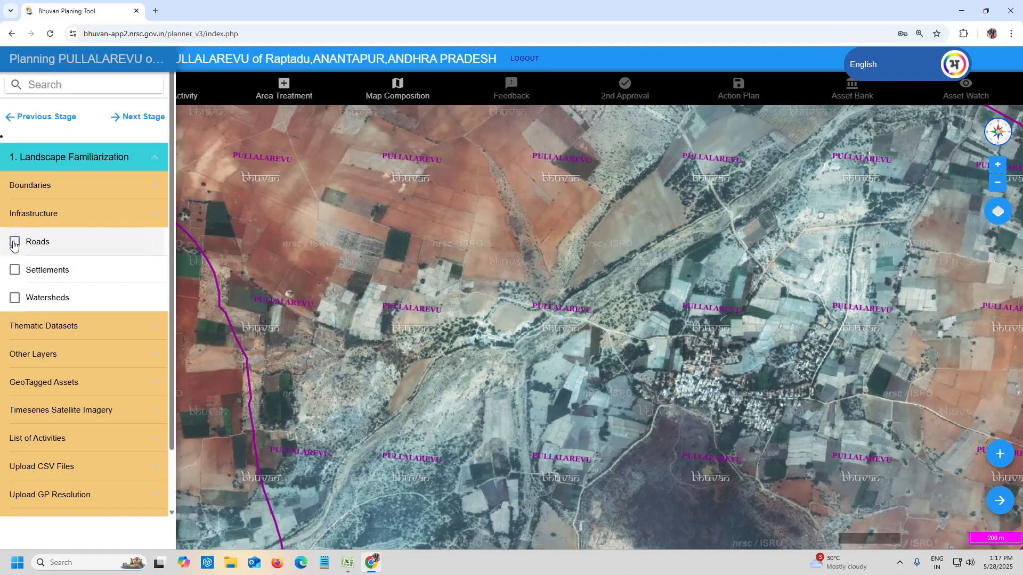
click(15, 244)
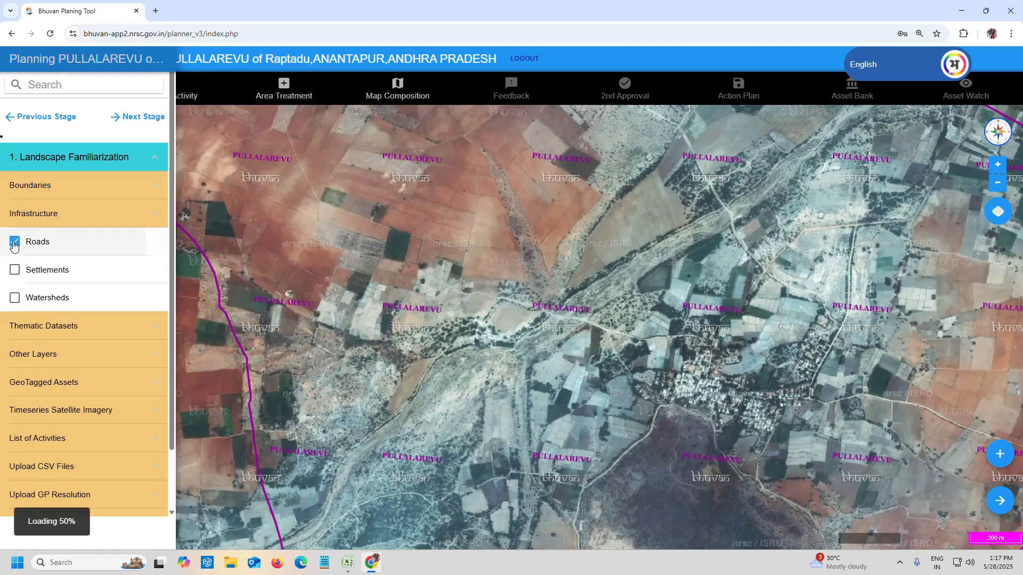
Add the Watersheds layer and examine its lines across the whole Pullalarevu boundary.
click(14, 299)
scroll(410, 313, down, 1)
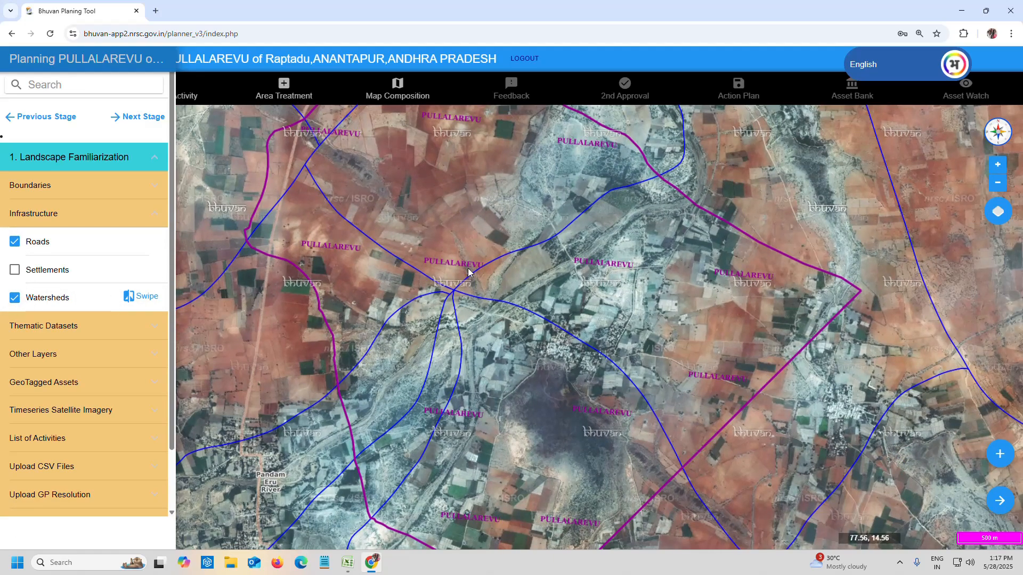
scroll(519, 290, down, 2)
scroll(456, 228, up, 2)
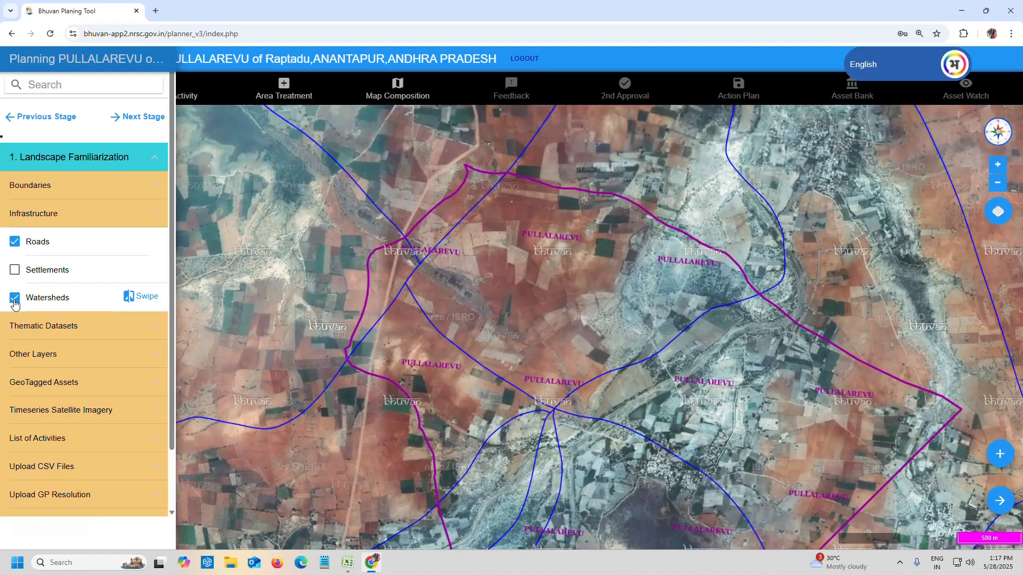
Turn off the Watersheds and Roads layers, try the Settlements layer, and collapse the Infrastructure group.
click(14, 297)
click(14, 241)
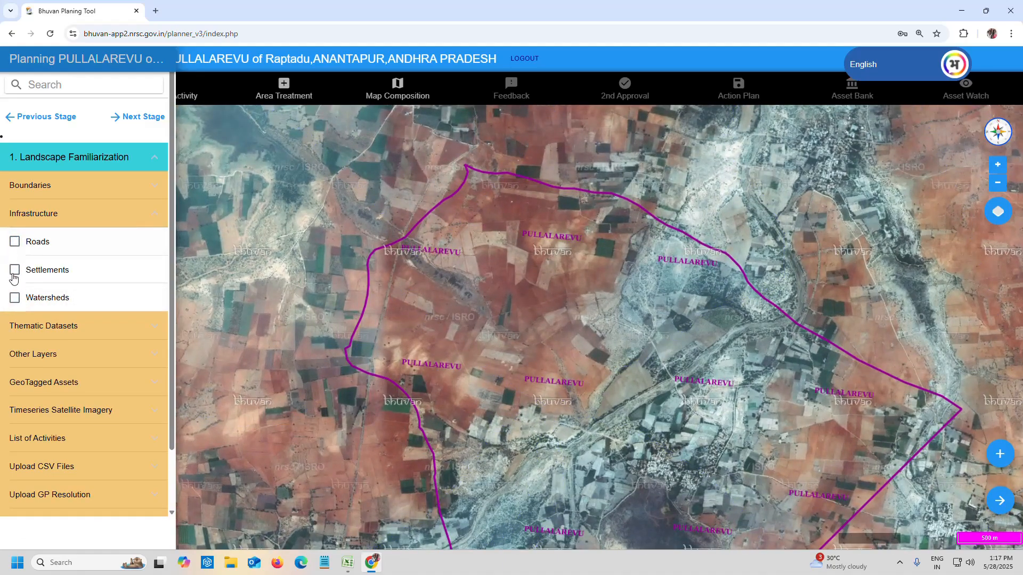
click(15, 271)
click(44, 216)
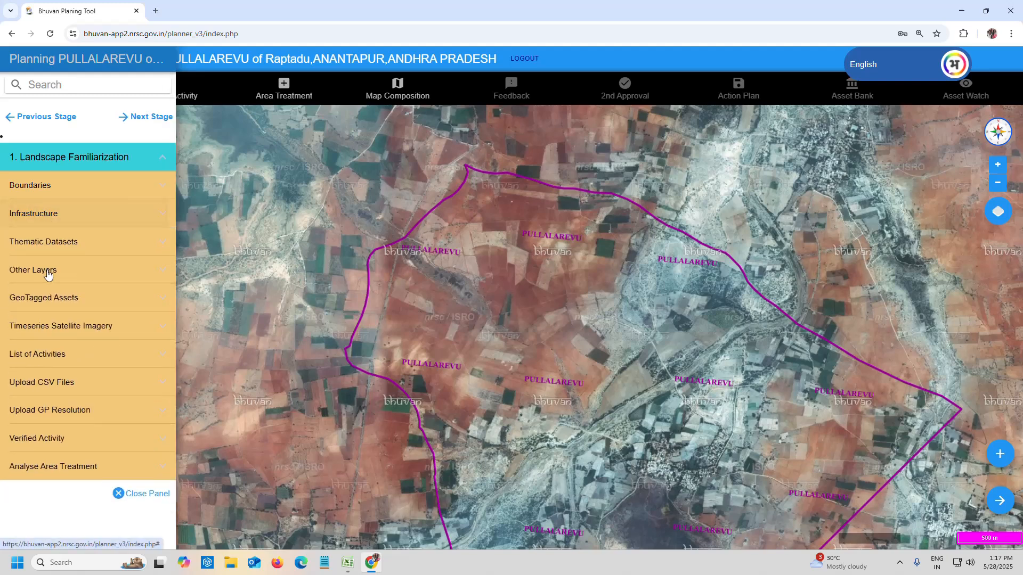
Browse the Thematic Datasets, briefly toggling the Erosion(50k 2005-06) and Land Use Land Cover (10K) Phase 2 layers.
click(45, 242)
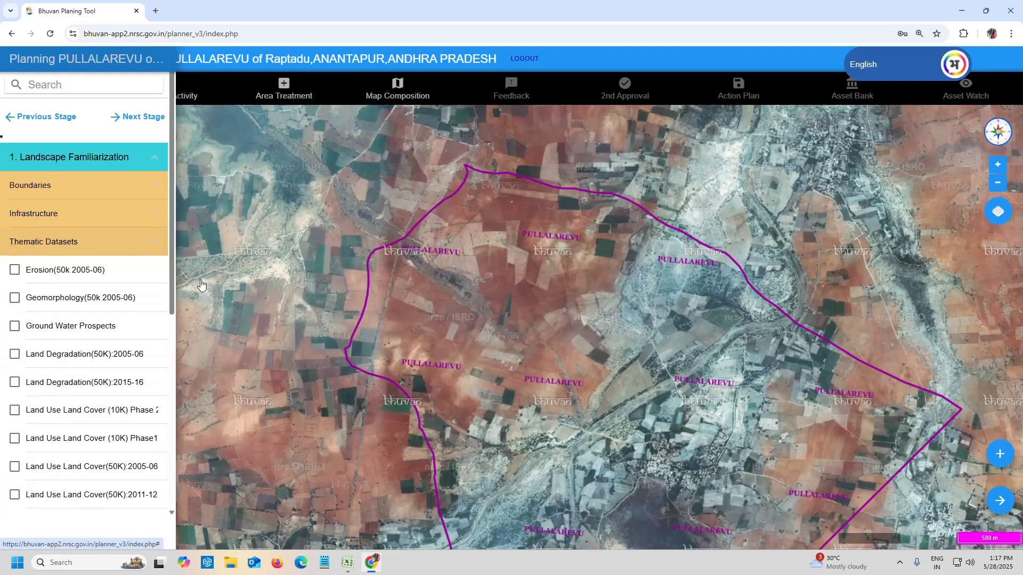
scroll(451, 312, down, 1)
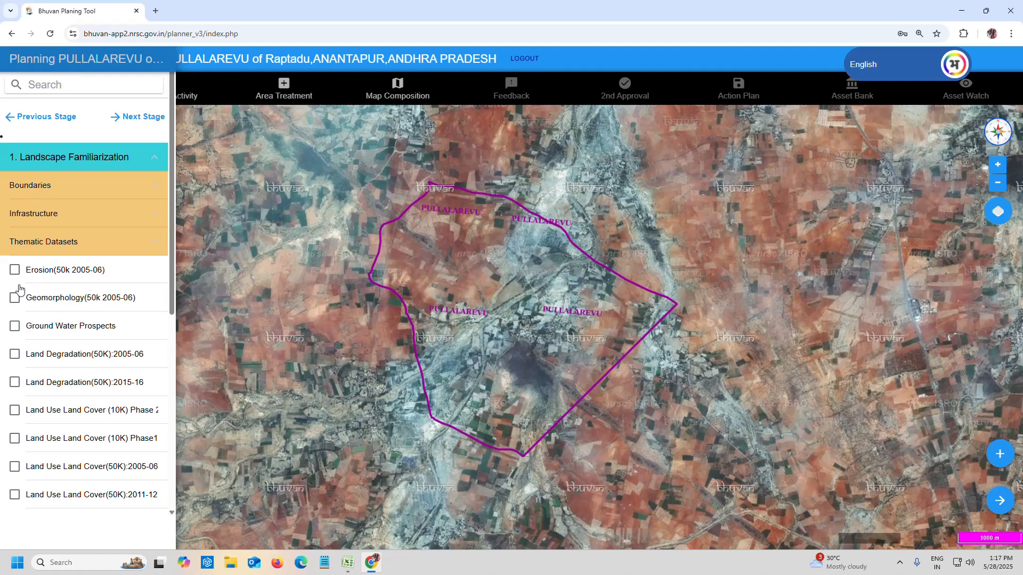
click(13, 271)
click(15, 281)
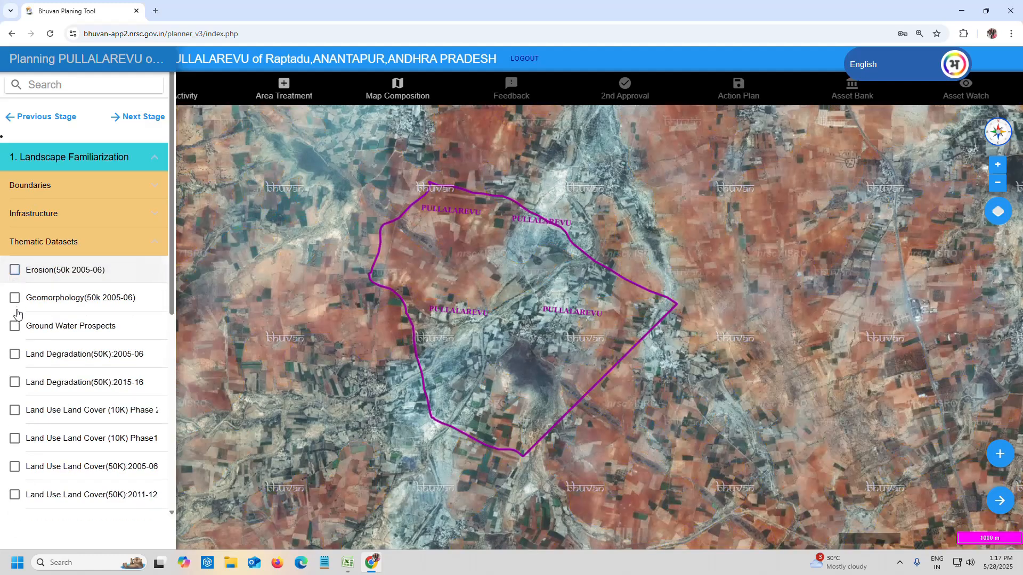
click(12, 413)
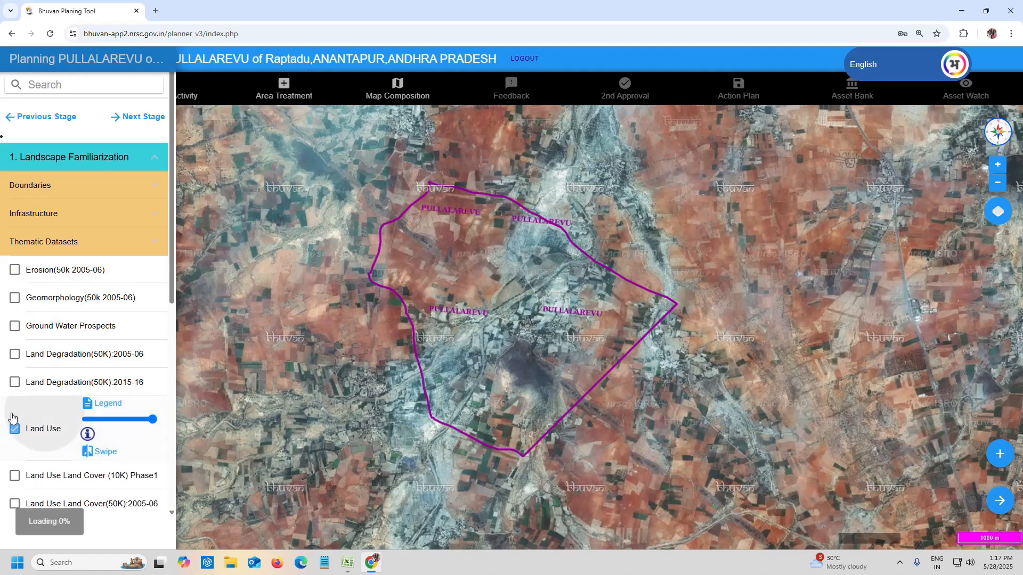
click(14, 422)
scroll(14, 419, down, 2)
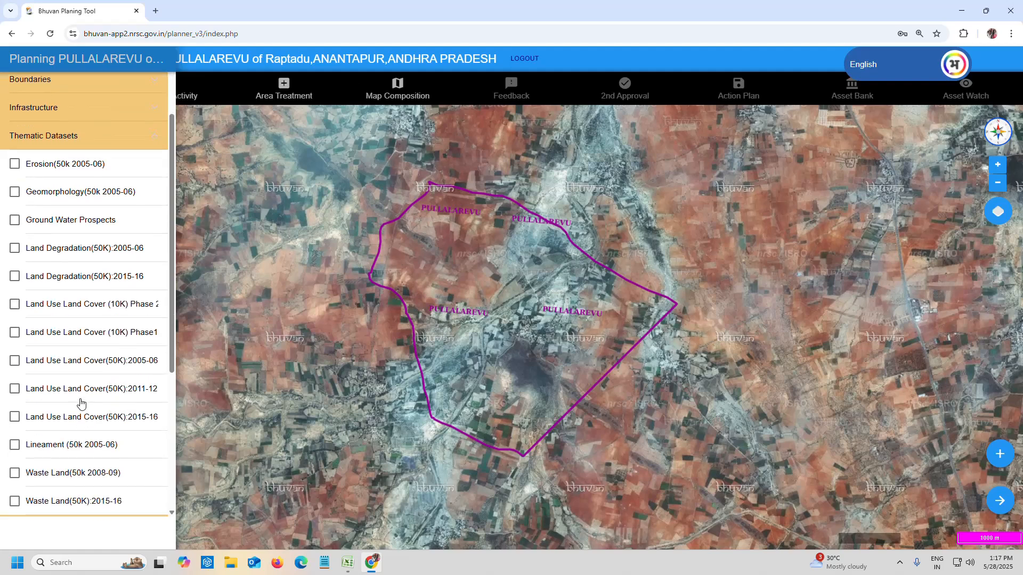
Collapse the Thematic Datasets and display the Geo-MGNREGA Geotagged-Assets layer from the GeoTagged Assets group.
scroll(45, 341, down, 1)
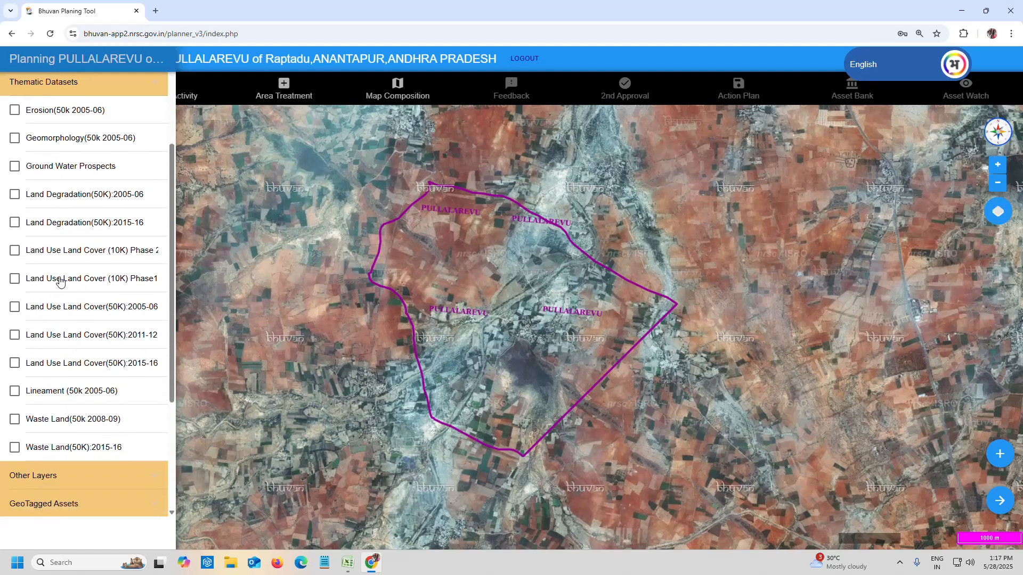
click(61, 84)
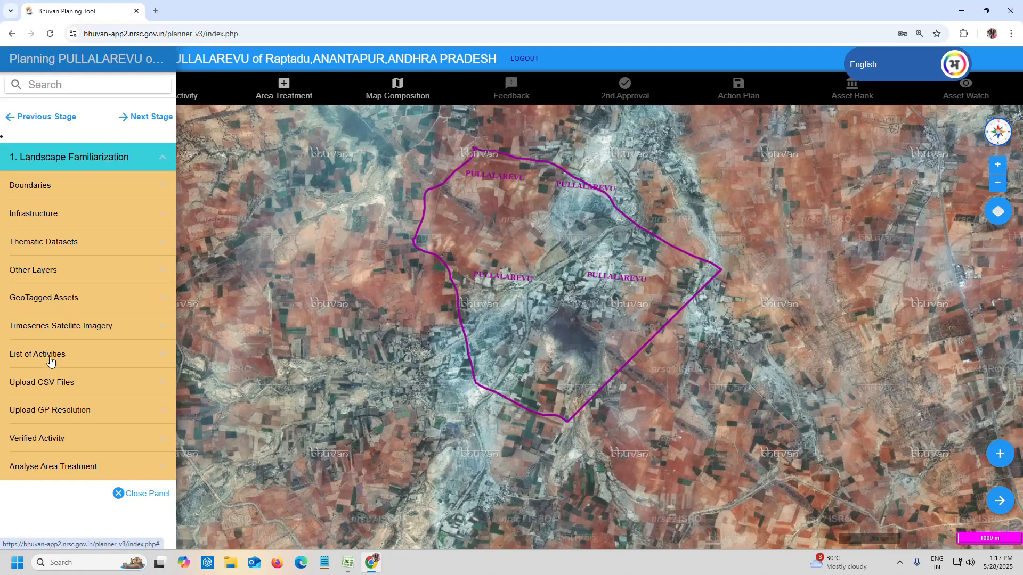
click(40, 300)
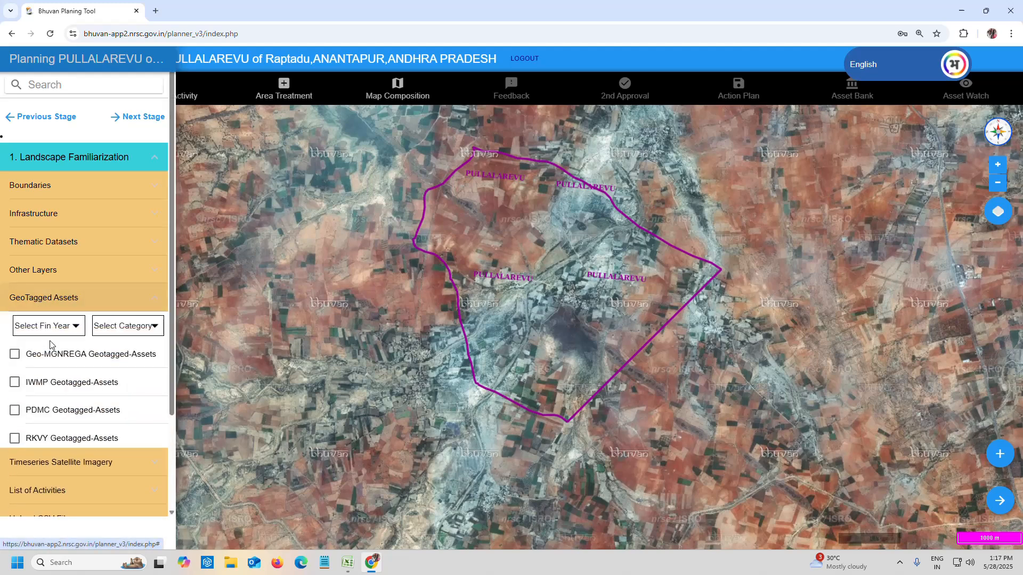
click(15, 355)
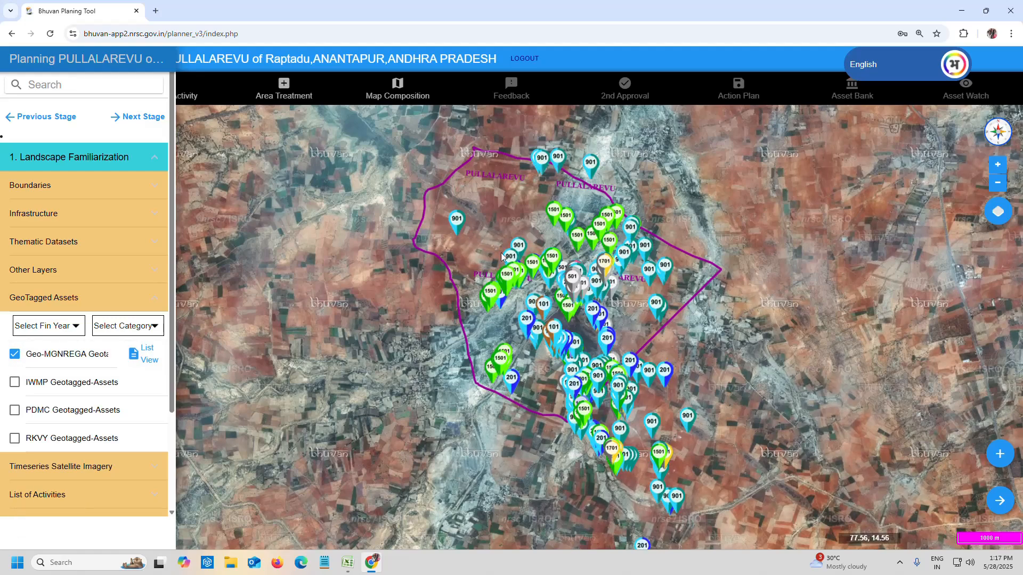
Inspect the photos and details of individual Geo-MGNREGA asset markers, and turn the layer off and collapse its group.
drag(501, 256, 462, 261)
scroll(437, 256, up, 2)
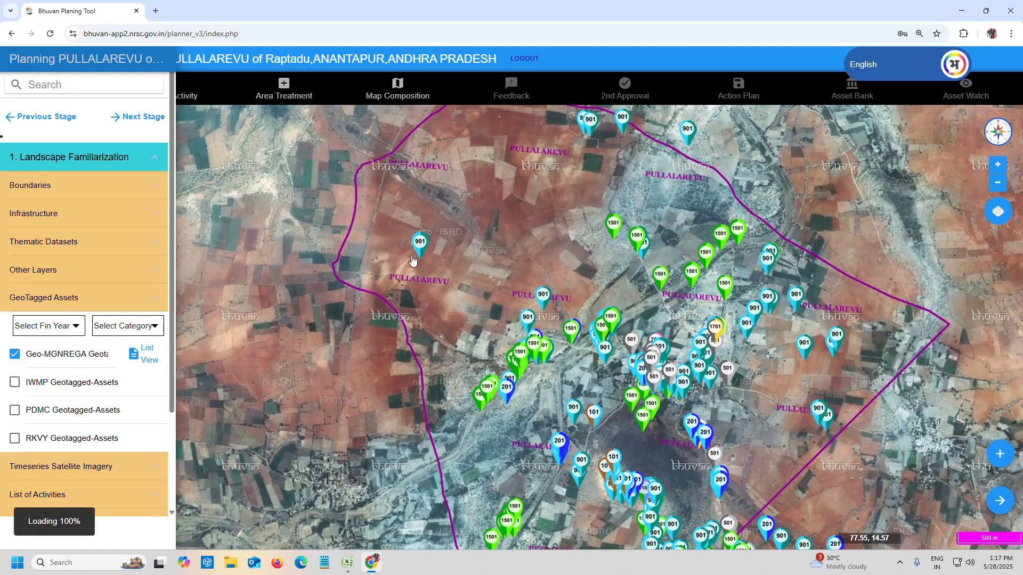
click(543, 303)
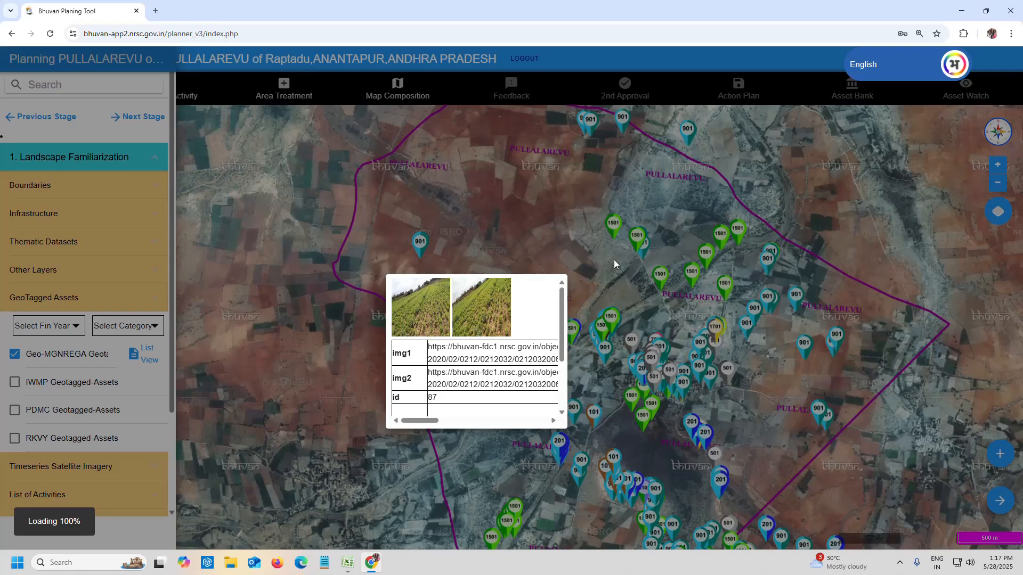
click(637, 244)
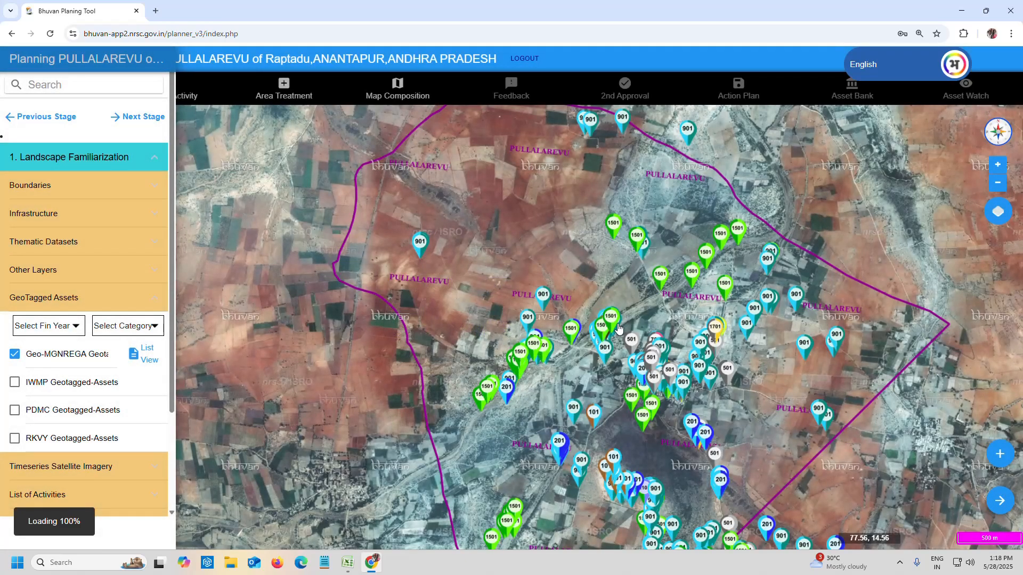
click(614, 225)
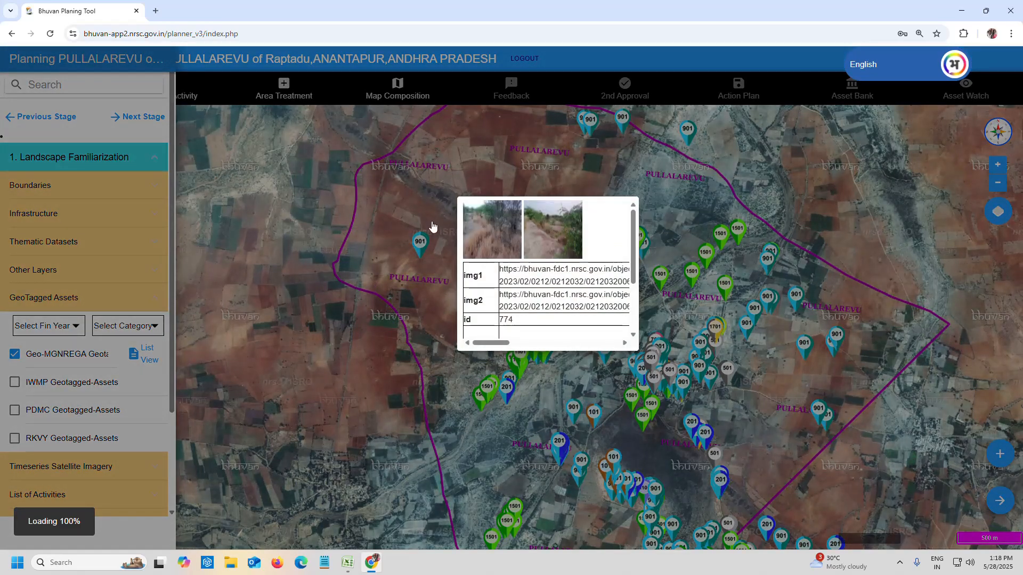
click(379, 195)
click(15, 353)
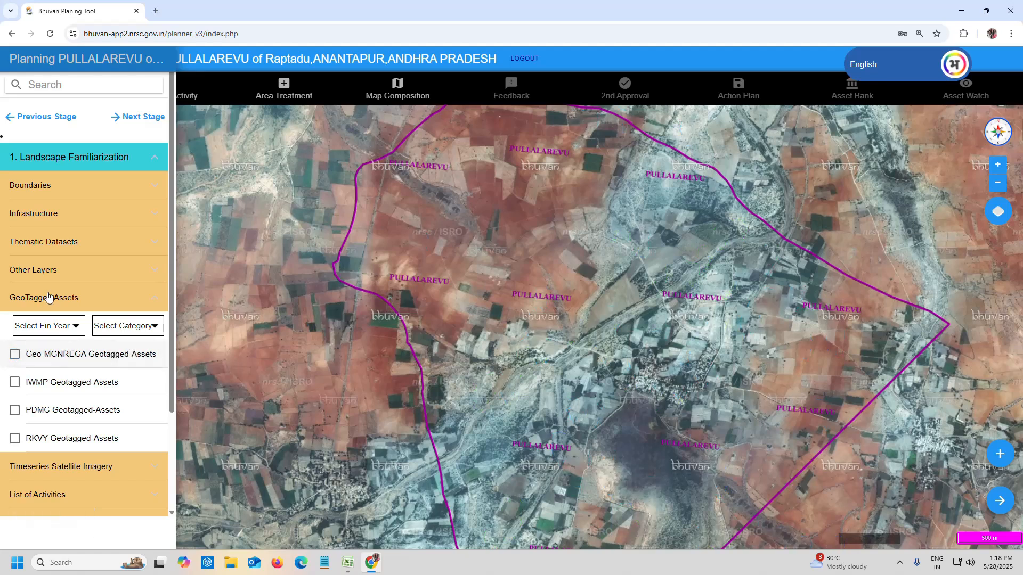
click(48, 297)
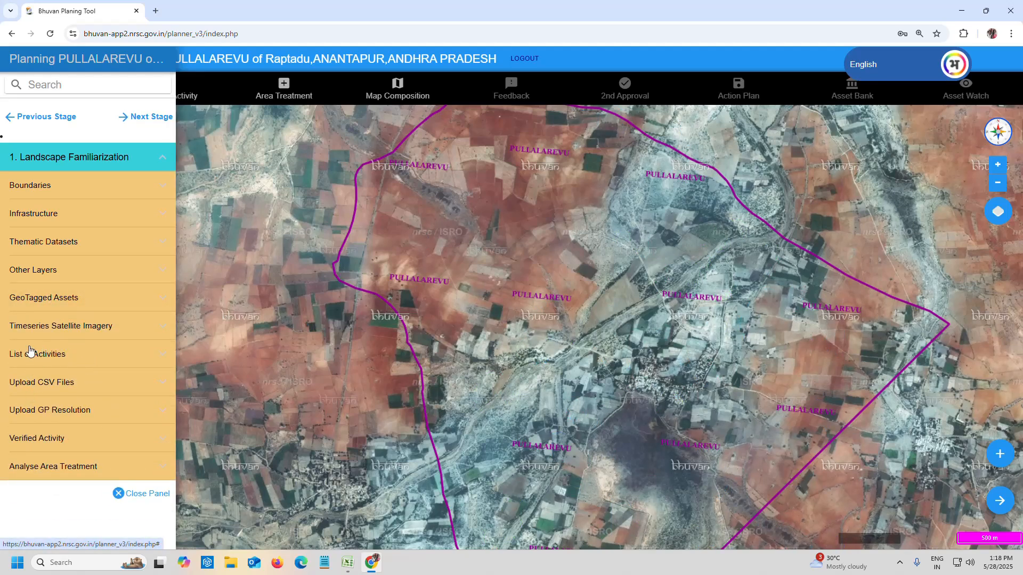
Browse the dated images listed under Timeseries Satellite Imagery and collapse the group.
click(87, 331)
scroll(65, 452, down, 3)
scroll(64, 452, down, 3)
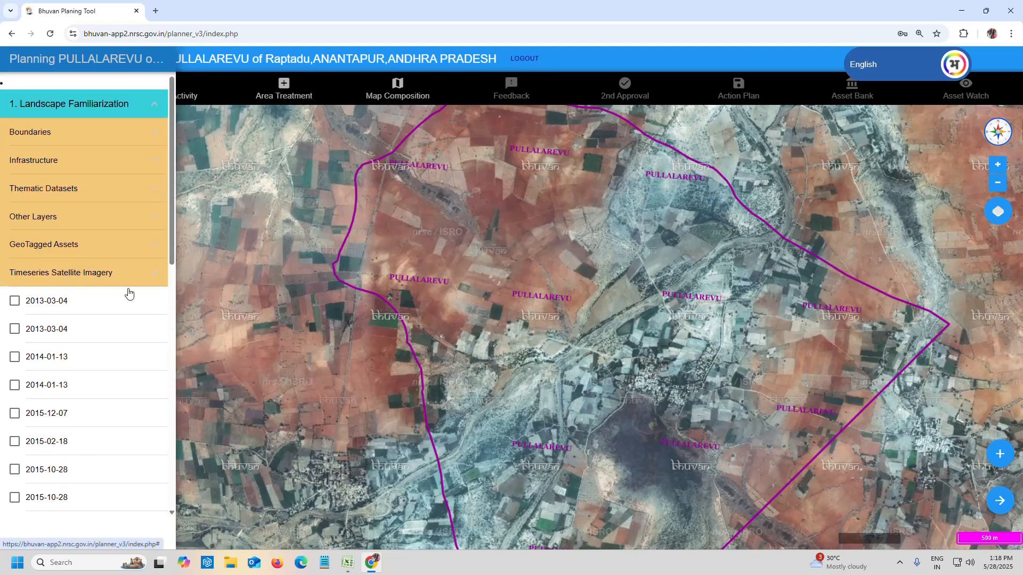
click(64, 280)
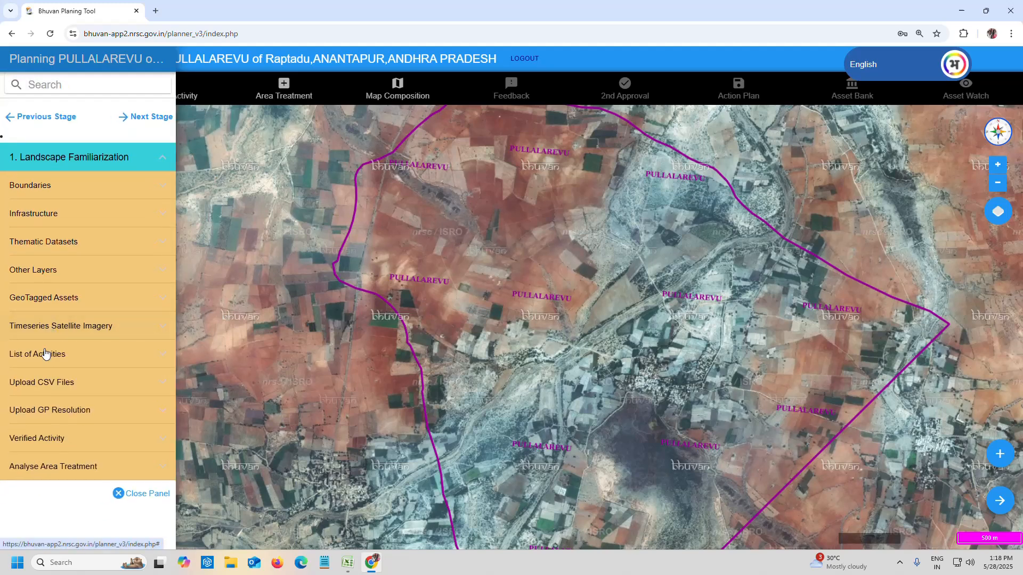
View the contents of the Upload CSV Files section and collapse it again.
click(43, 388)
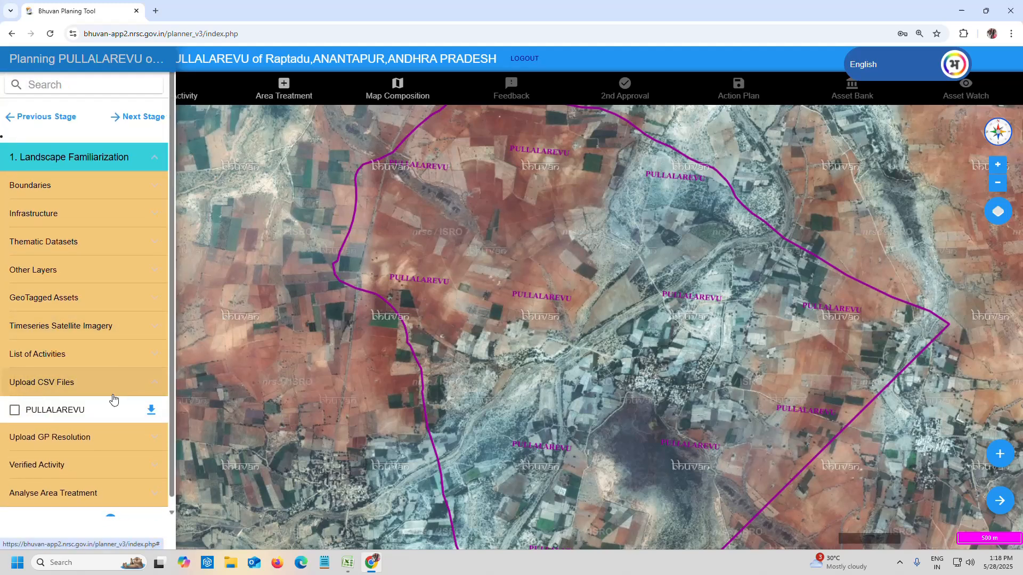
click(60, 385)
click(63, 386)
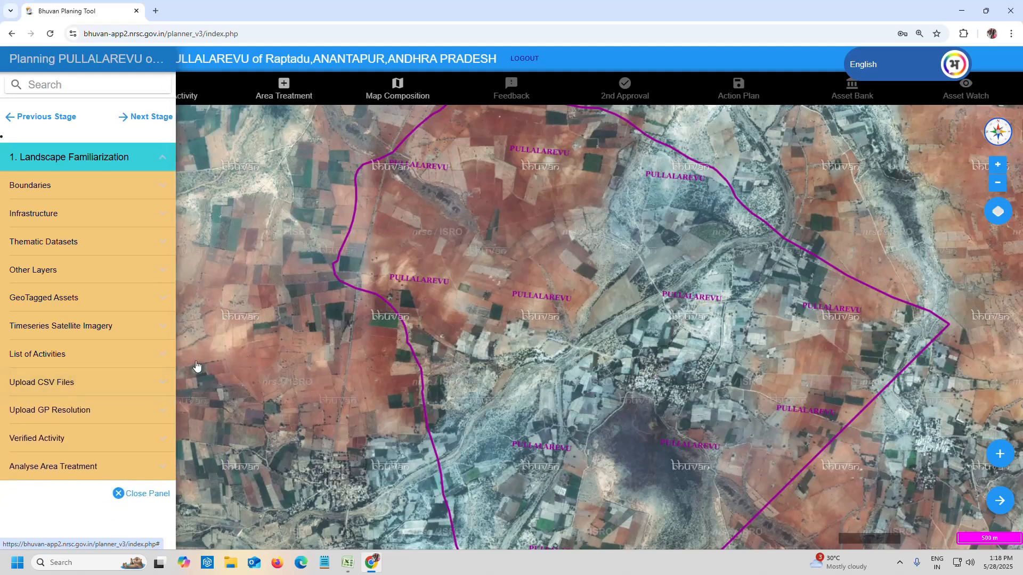
Expand the Upload CSV Files section and display the PULLALAREVU layer's points on the map.
scroll(480, 341, down, 1)
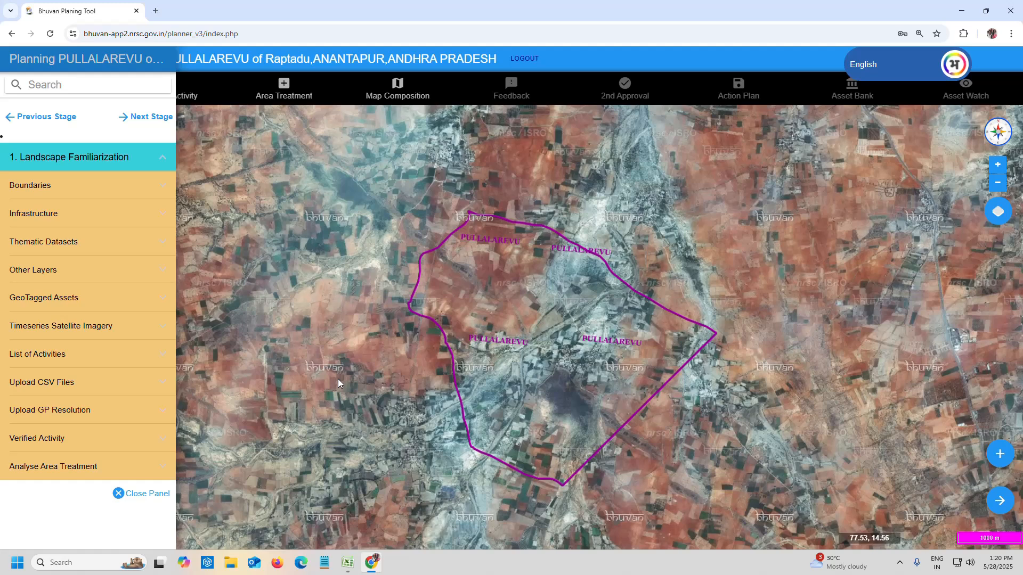
click(63, 392)
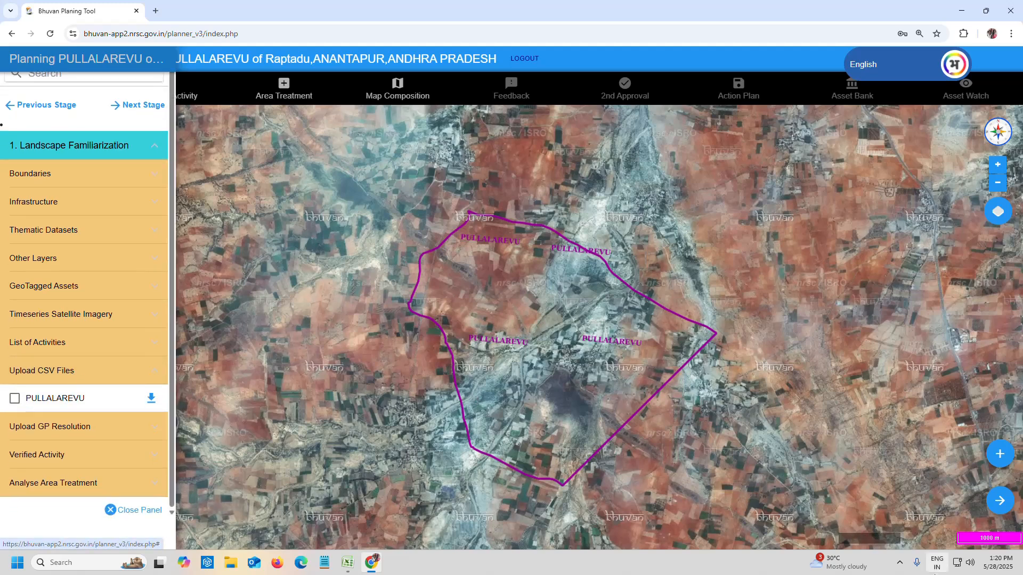
click(900, 563)
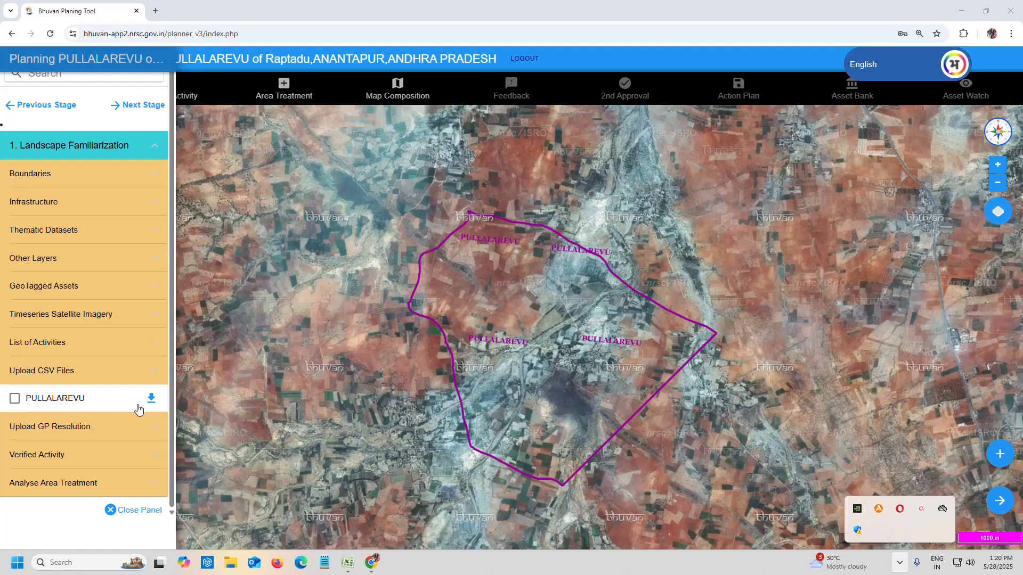
click(300, 349)
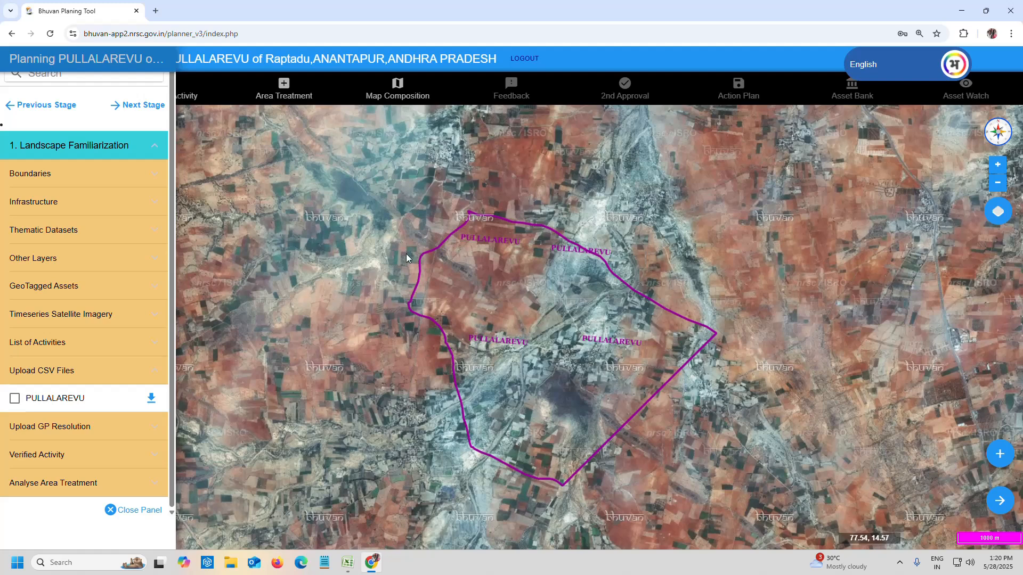
click(15, 398)
scroll(585, 353, up, 1)
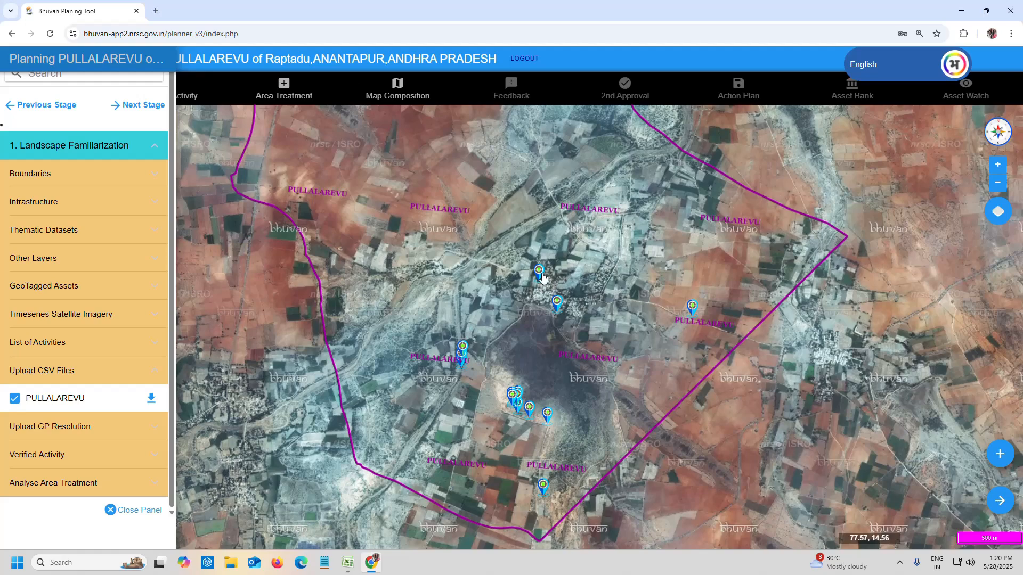
Examine the attribute records of the northern and eastern PULLALAREVU points, including work name and work type.
click(538, 272)
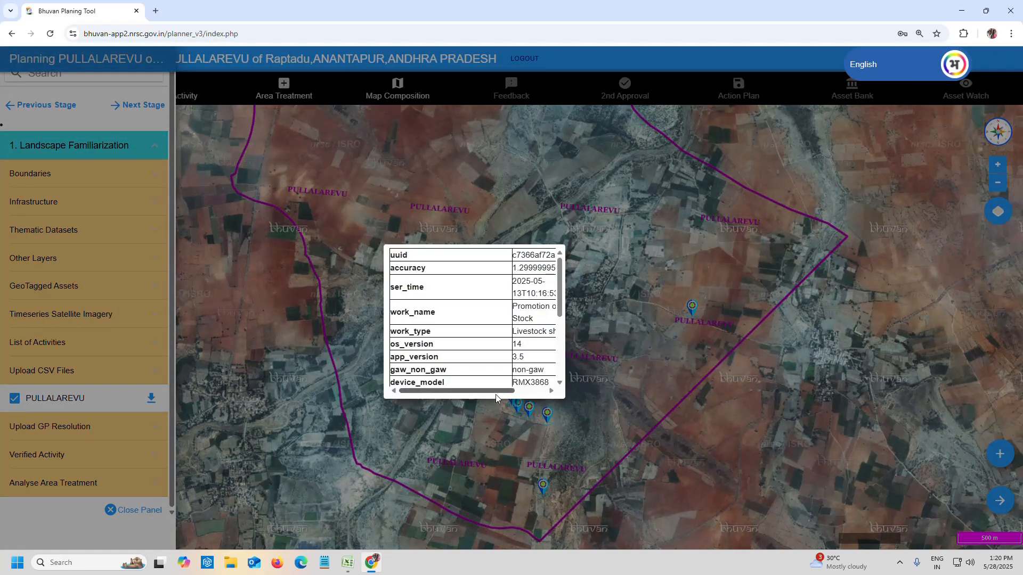
drag(496, 391, 527, 391)
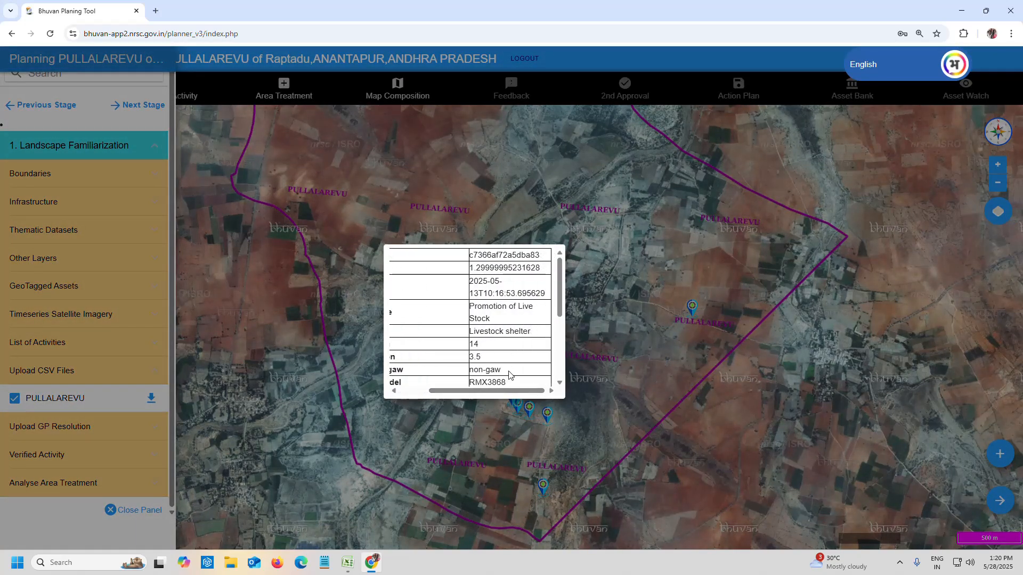
click(607, 327)
click(691, 309)
click(634, 265)
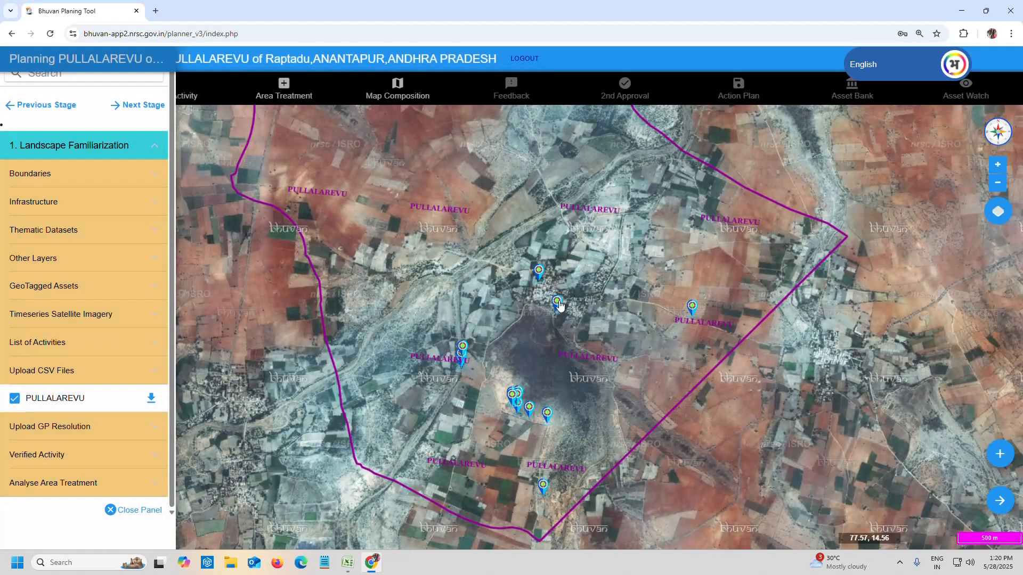
click(558, 303)
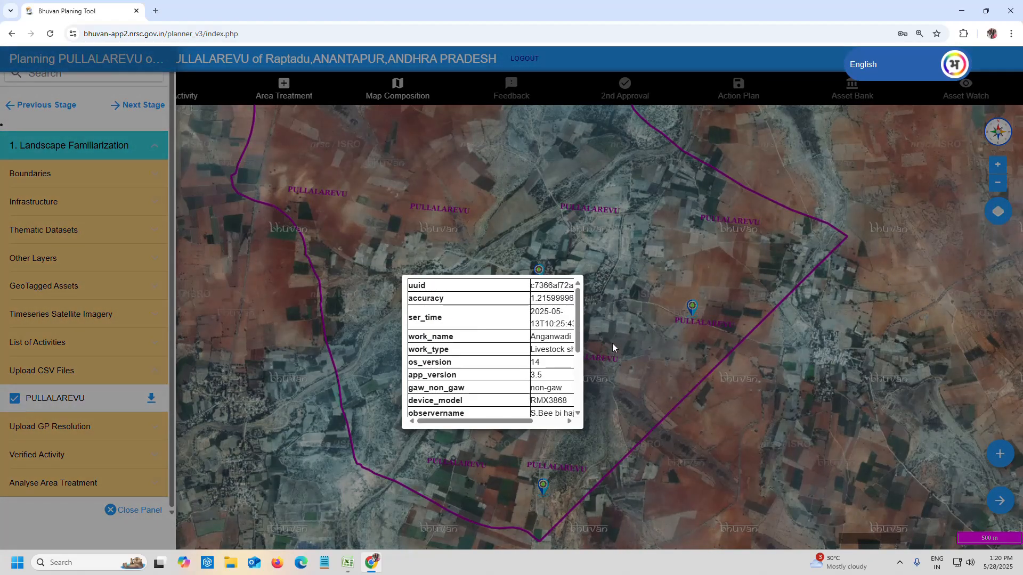
click(417, 241)
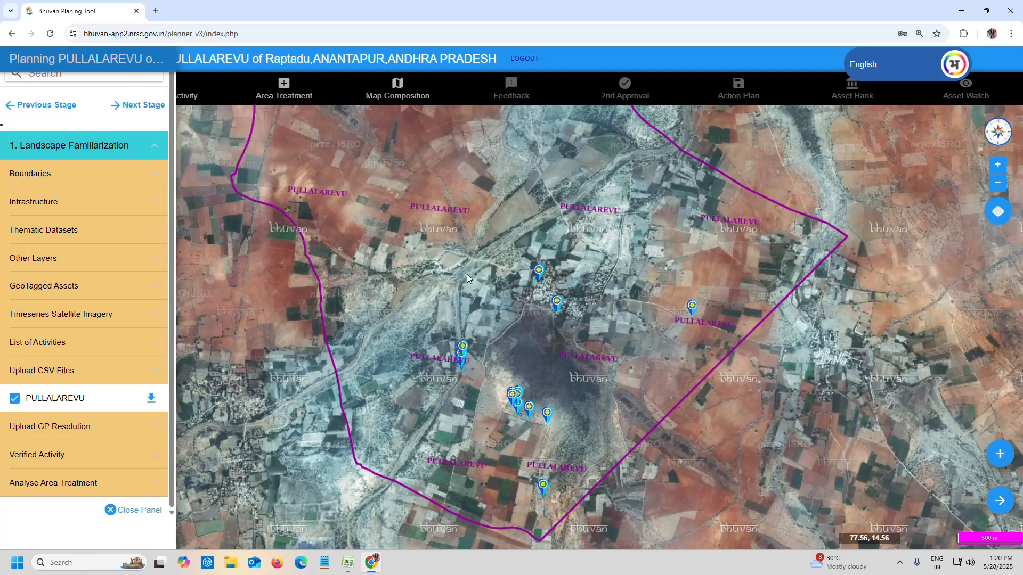
Examine the attribute record of the southernmost PULLALAREVU point and return to the full boundary view.
drag(421, 344, 421, 253)
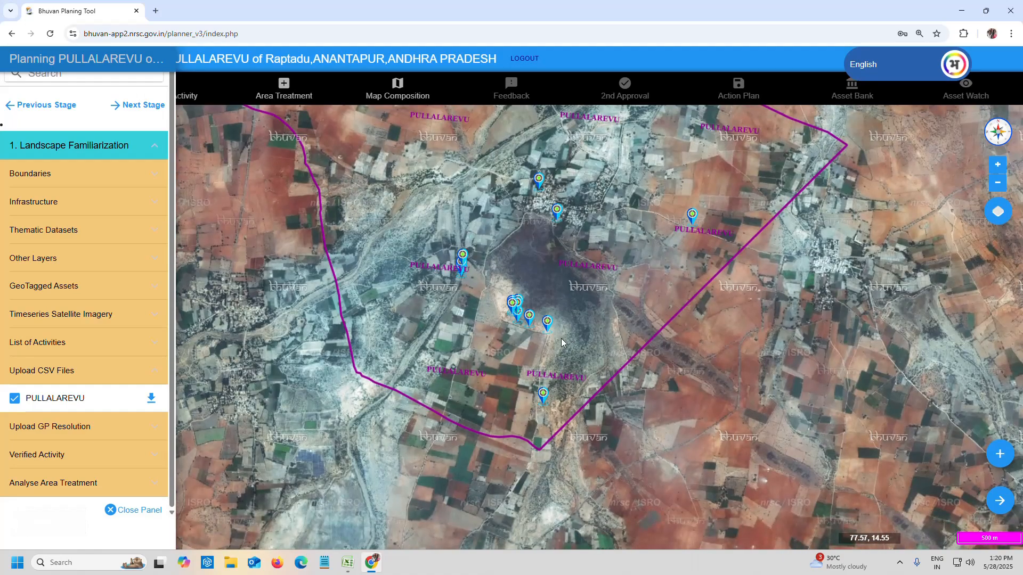
click(544, 393)
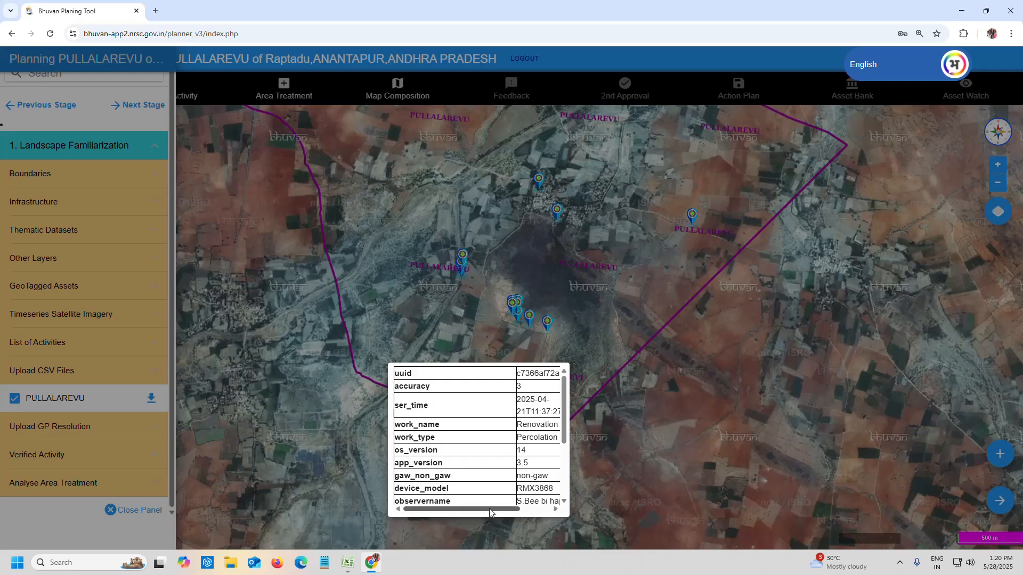
drag(492, 509, 532, 510)
click(468, 327)
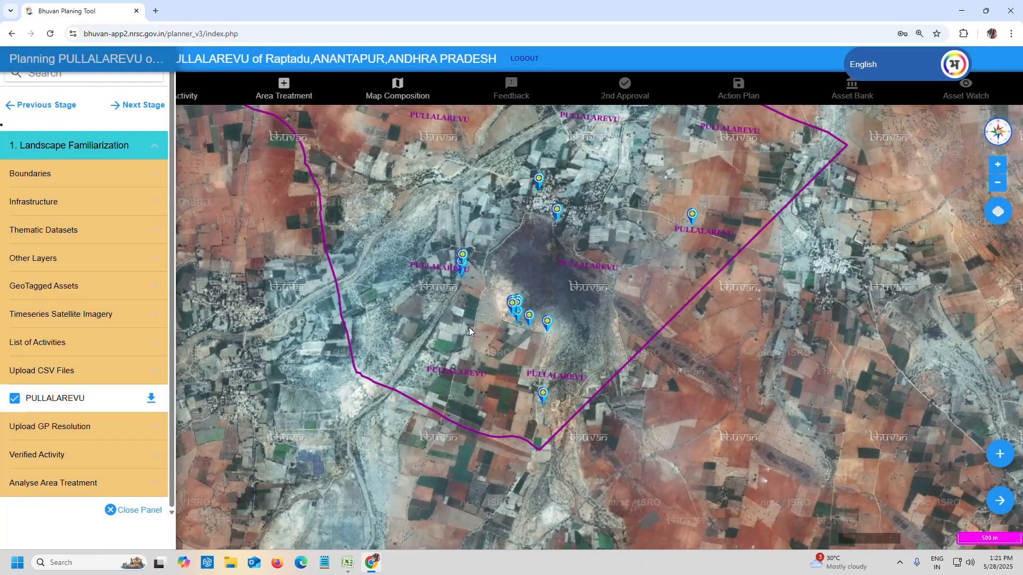
scroll(480, 344, down, 1)
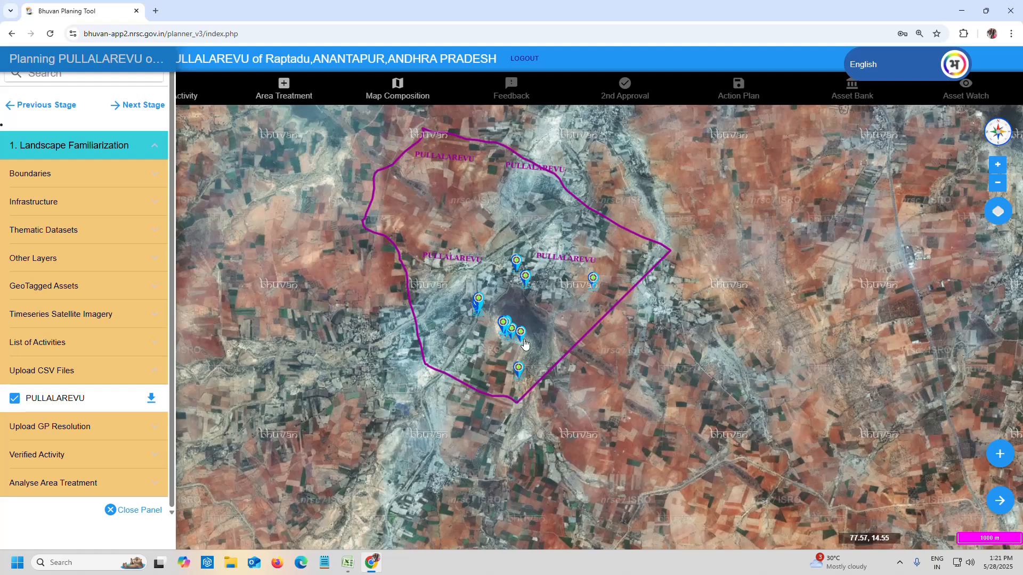
Collapse the Upload CSV Files section and review the file chooser and 1412.pdf entry under Upload GP Resolution.
click(53, 376)
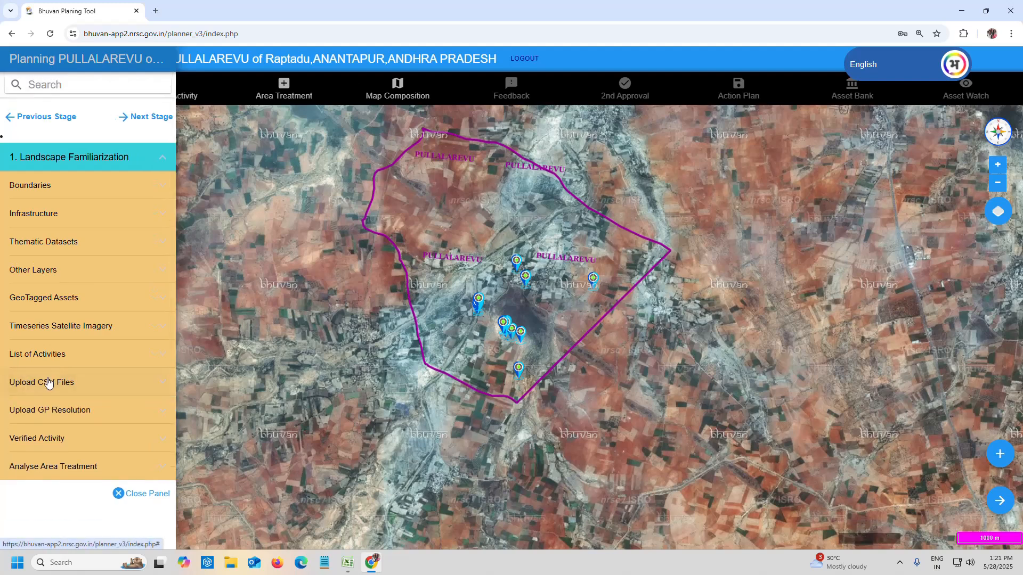
click(43, 414)
click(43, 414)
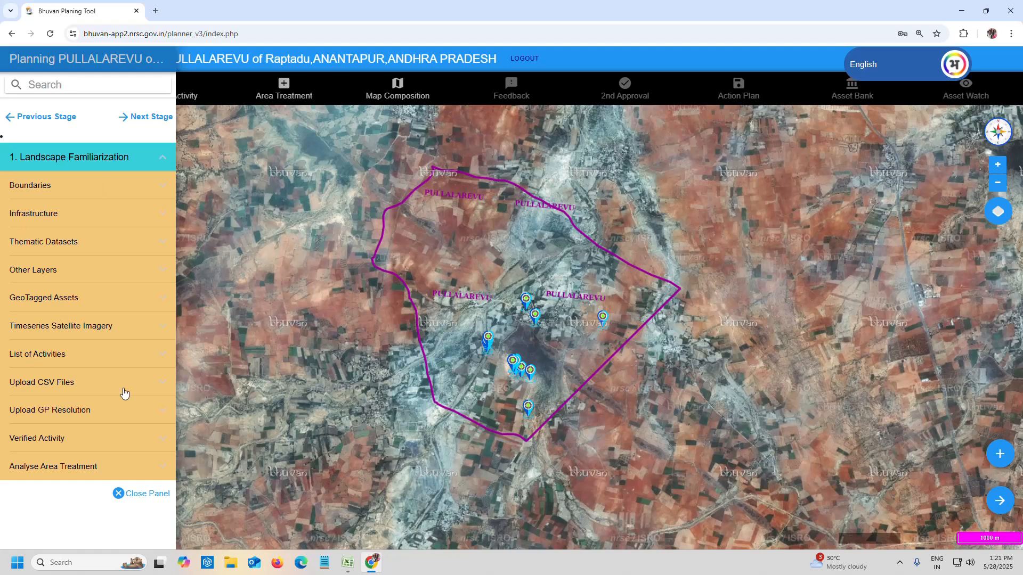
click(53, 411)
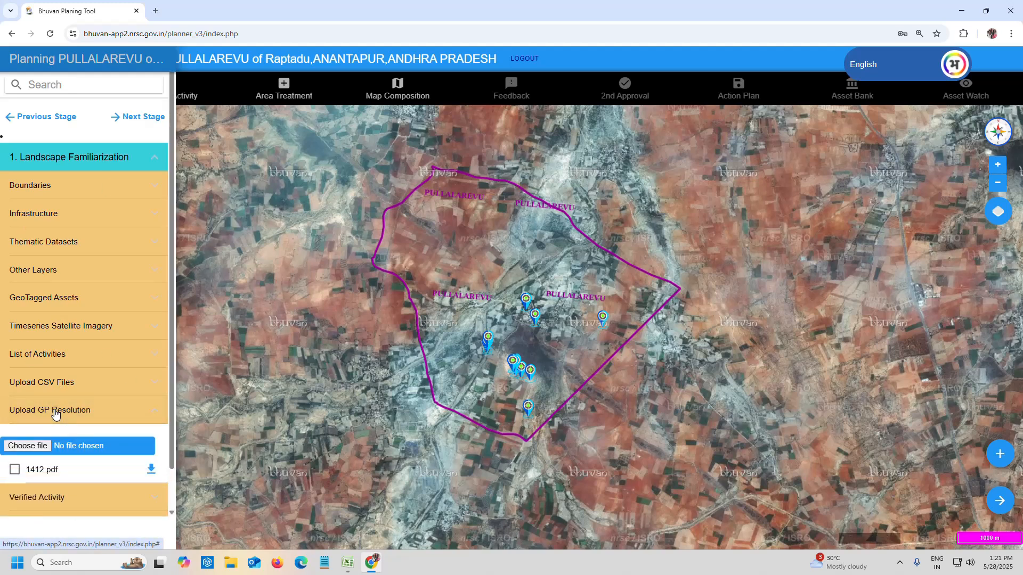
click(54, 414)
click(55, 414)
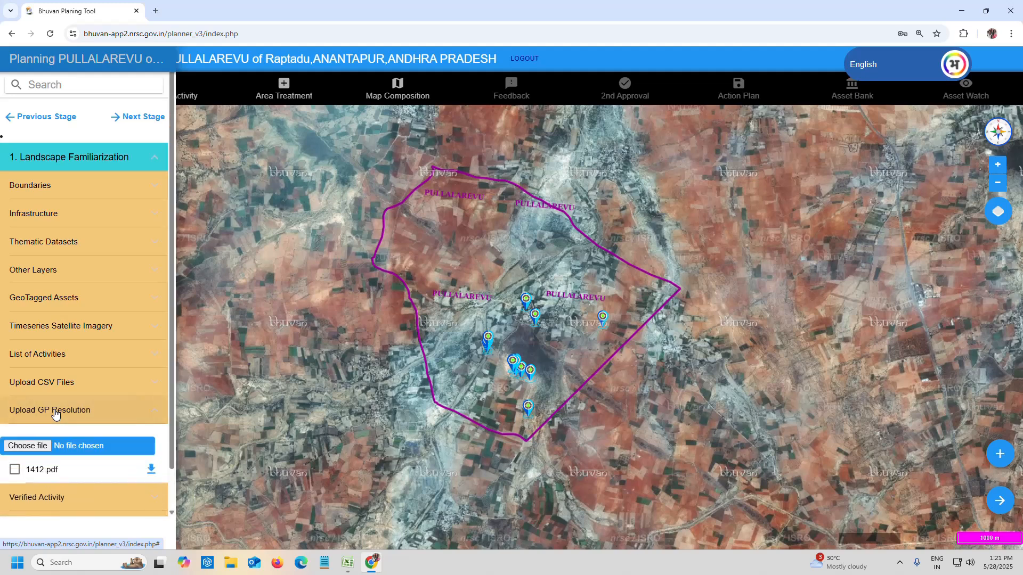
Compare the Upload CSV Files and Upload GP Resolution sections, ending with Upload CSV Files expanded.
click(70, 387)
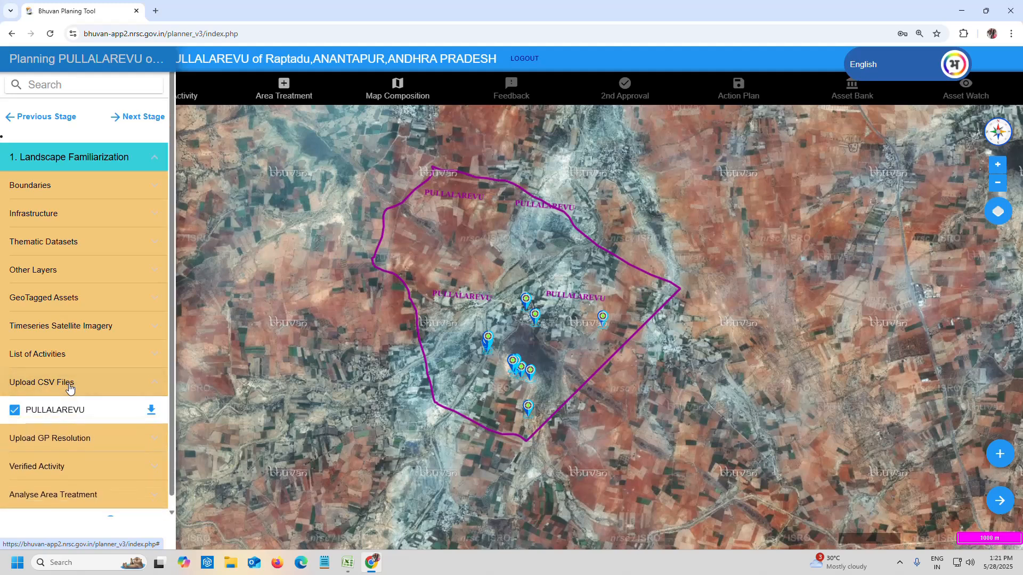
click(57, 437)
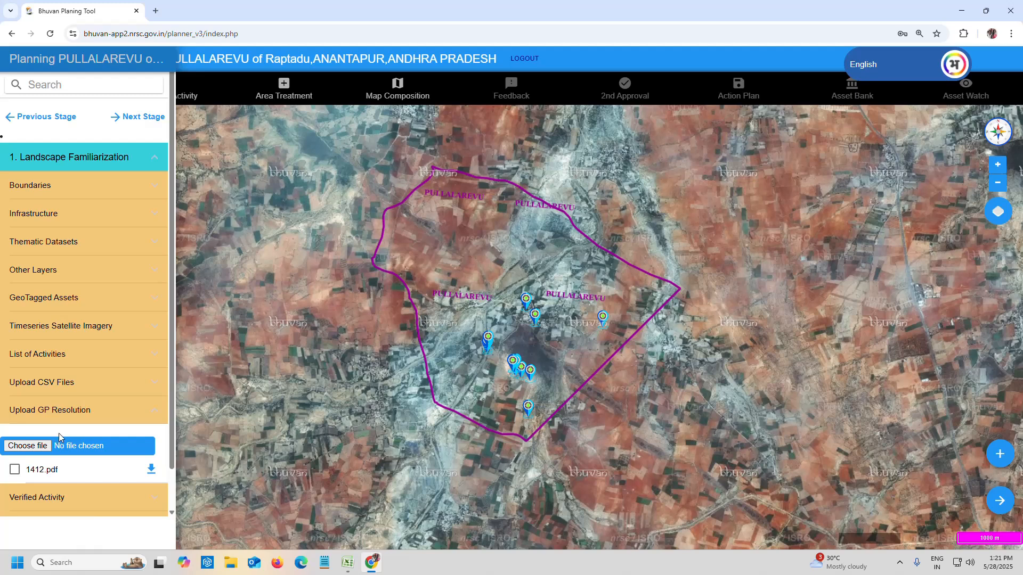
click(66, 390)
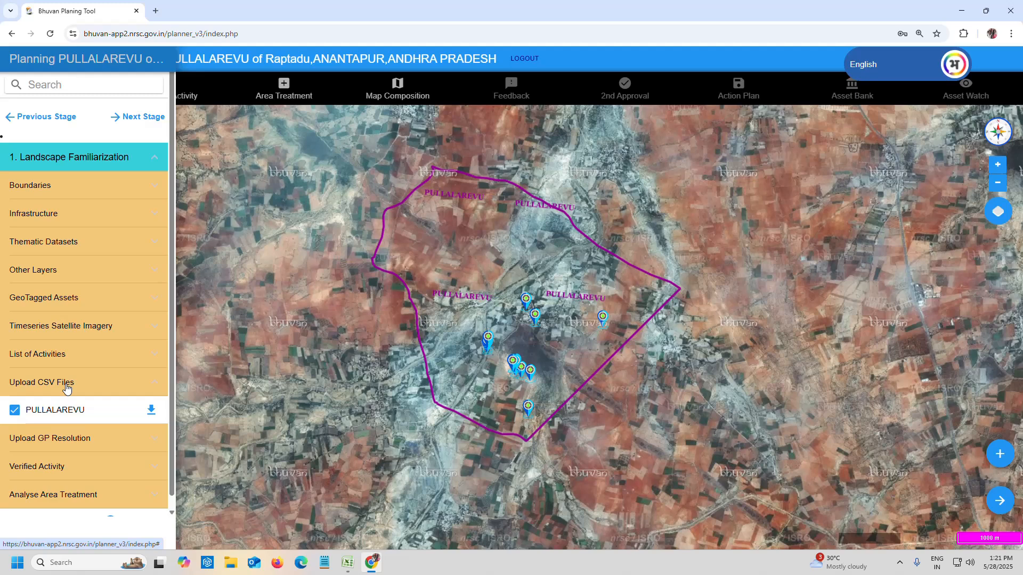
Collapse the Upload CSV Files and Landscape Familiarization sections and advance to the Identify Activity stage.
click(66, 389)
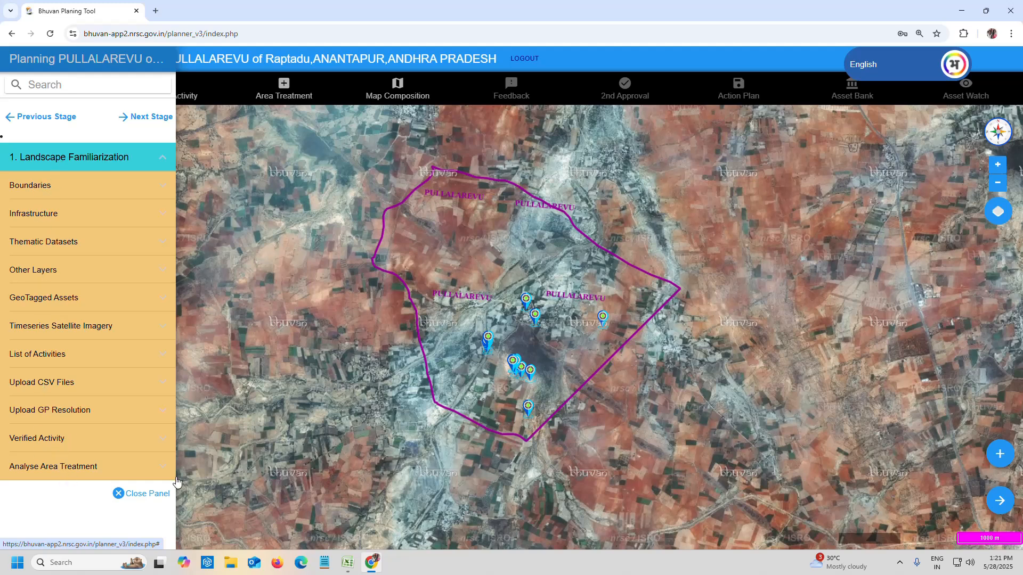
click(39, 158)
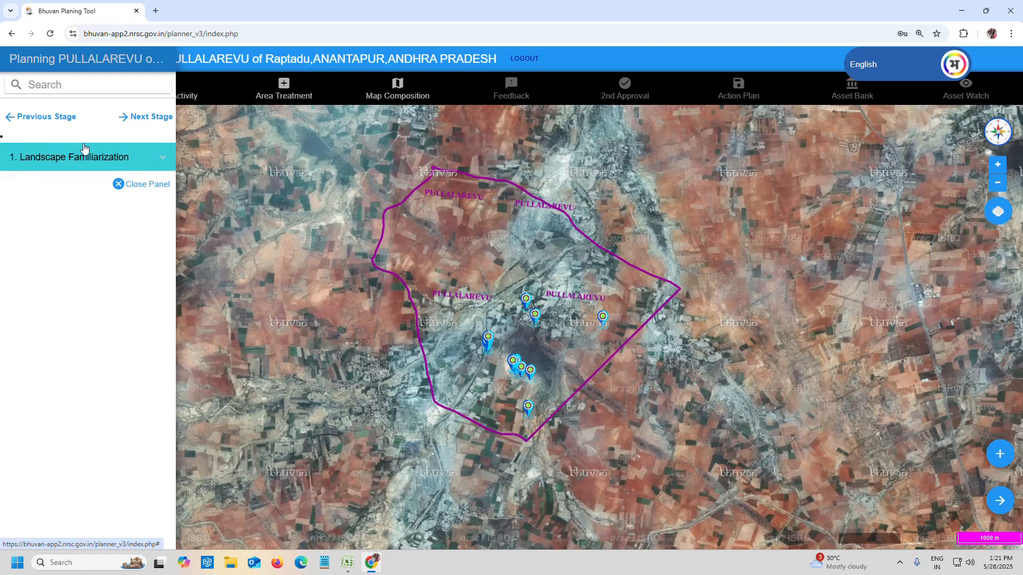
click(150, 118)
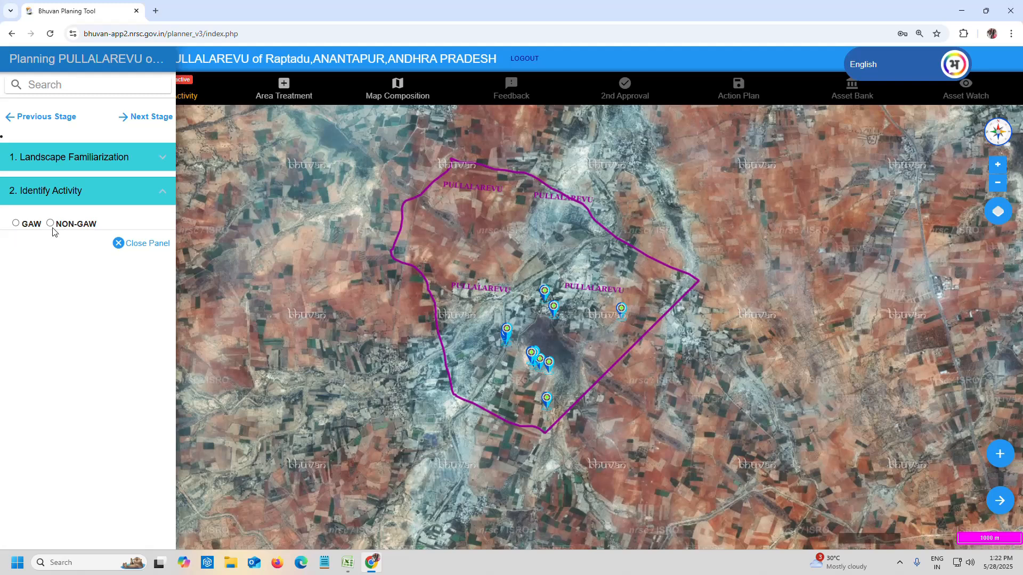
Examine the attribute records of the eastern PULLALAREVU point and the point just south of the village settlement.
scroll(563, 312, up, 2)
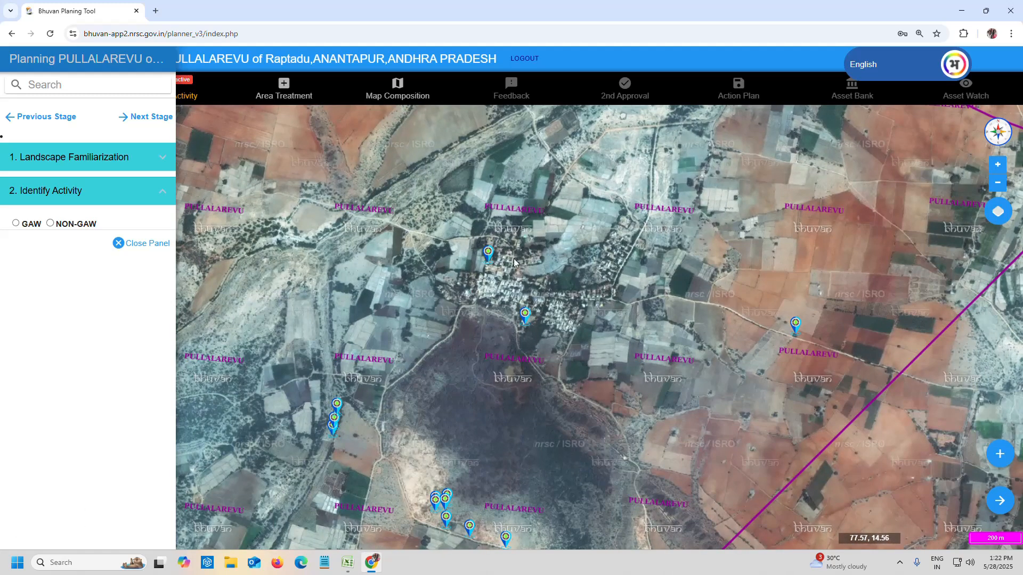
drag(382, 226, 350, 249)
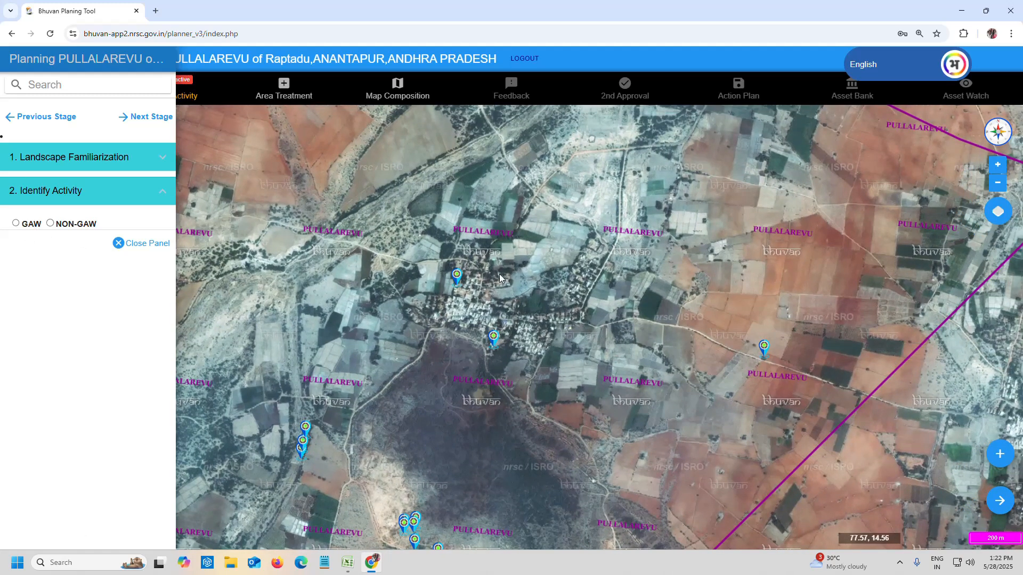
click(762, 353)
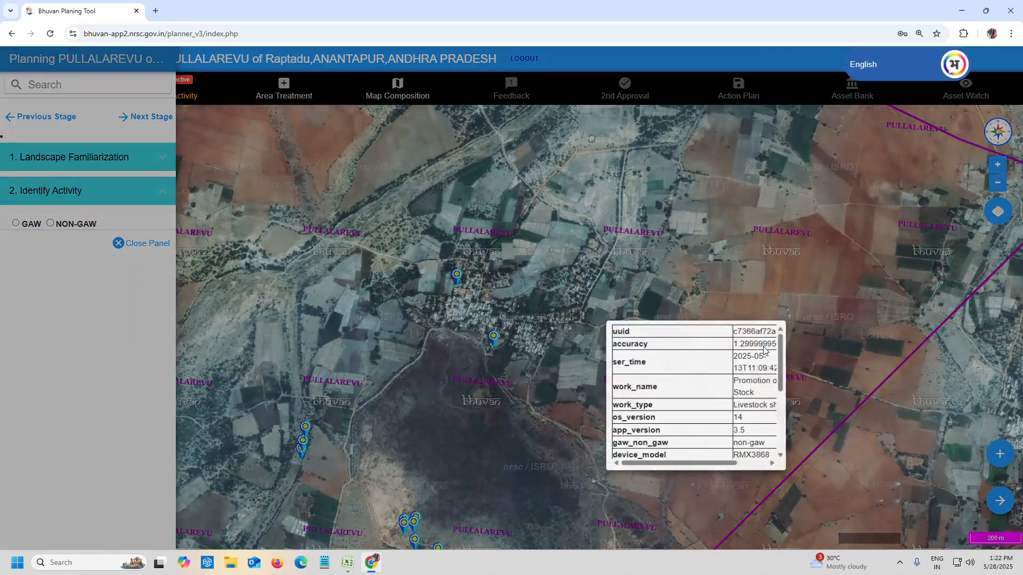
click(654, 261)
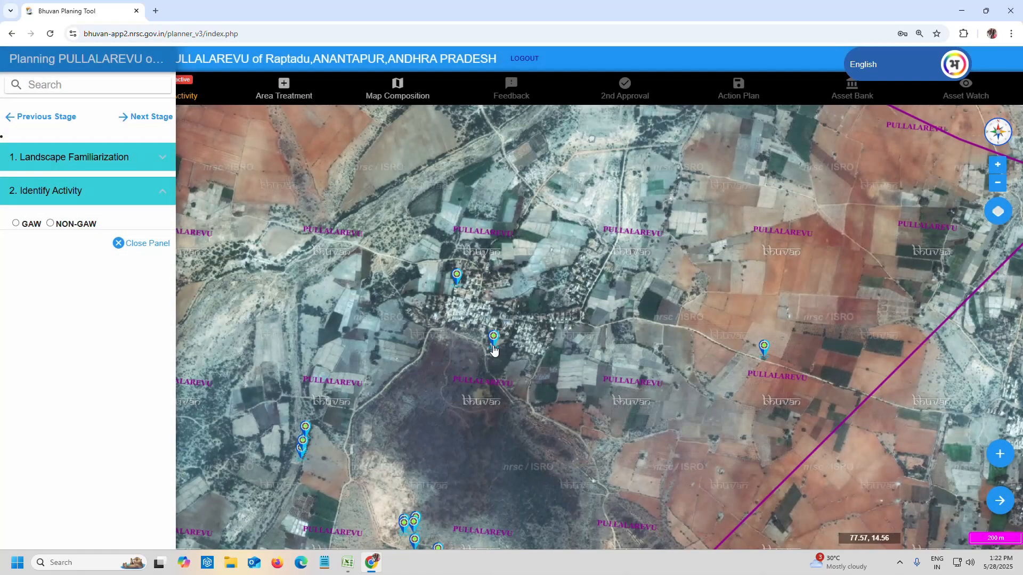
click(494, 338)
click(488, 216)
Choose NON-GAW as the activity class and set Master Work Category to the individual assets for vulnerable sections option.
click(51, 224)
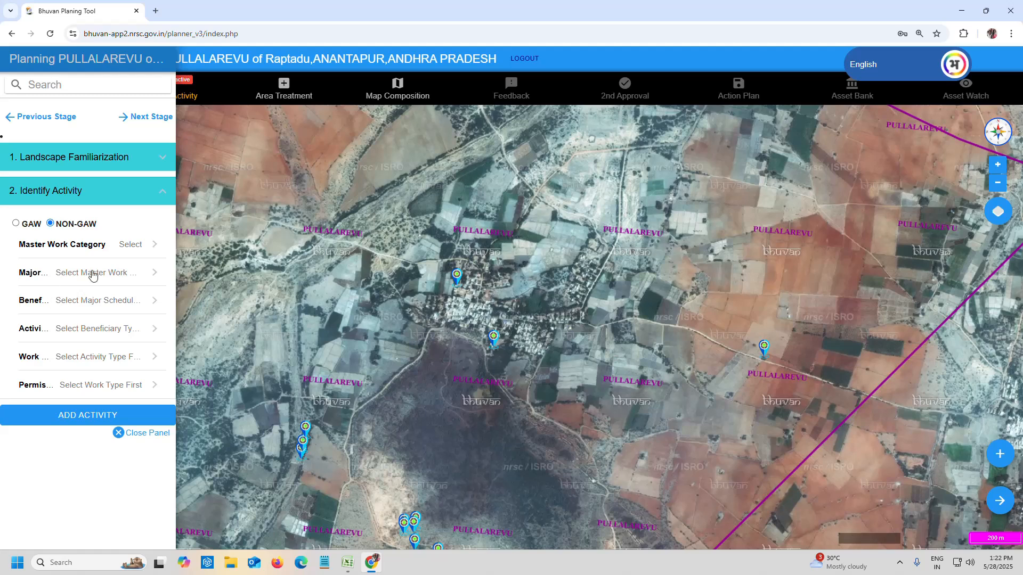
click(85, 251)
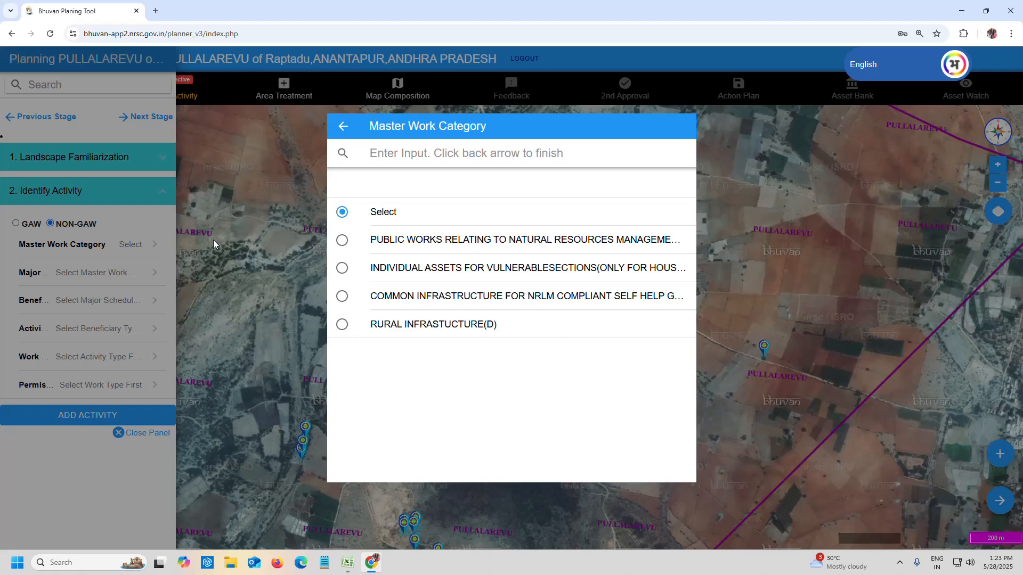
click(347, 127)
click(136, 245)
click(342, 268)
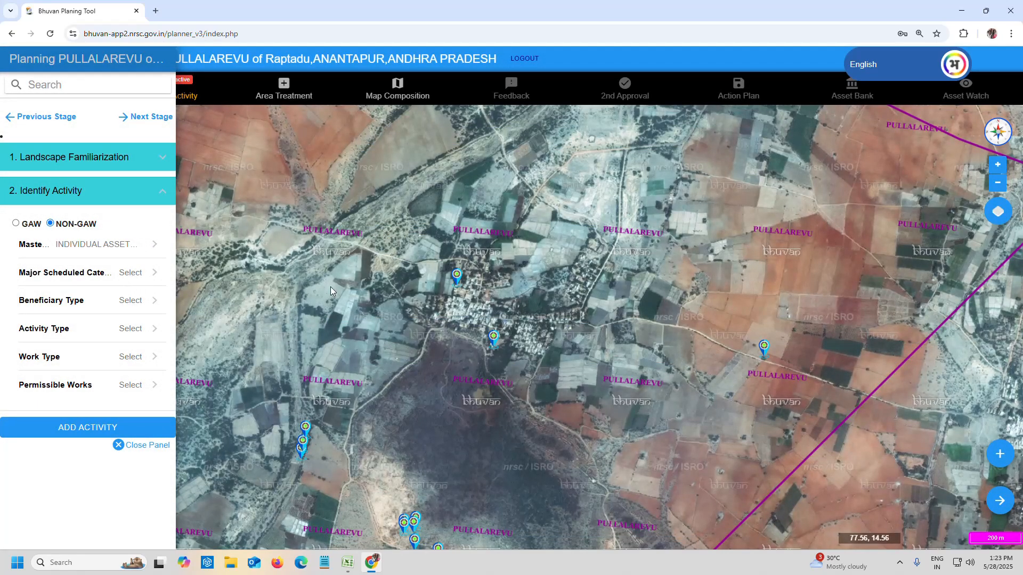
Set Major Scheduled Category to Promotion of livestock, Beneficiary Type to Individual and Activity Type to Construction/Plantation/Development/Reclamation.
click(92, 274)
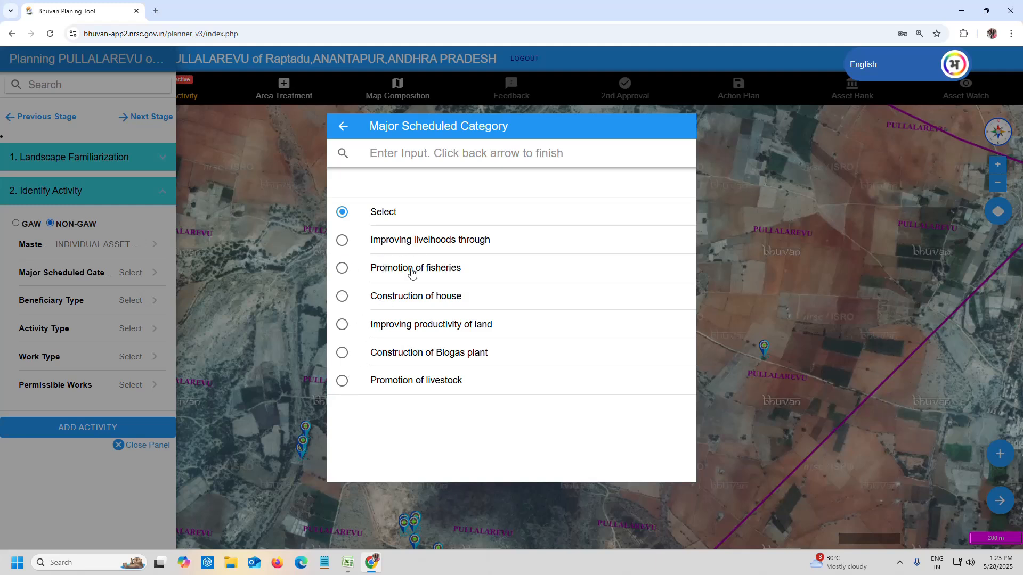
click(342, 380)
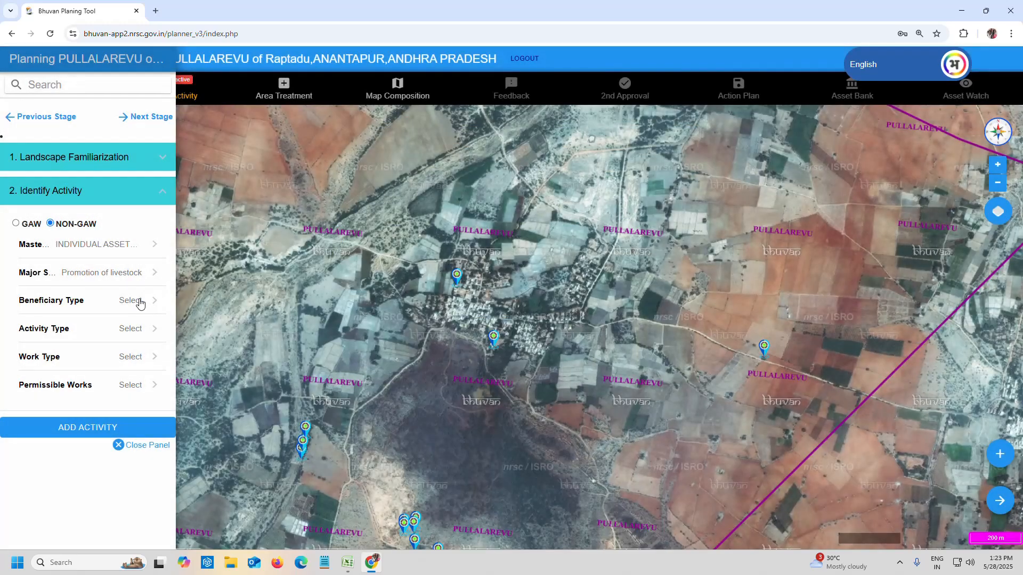
click(140, 300)
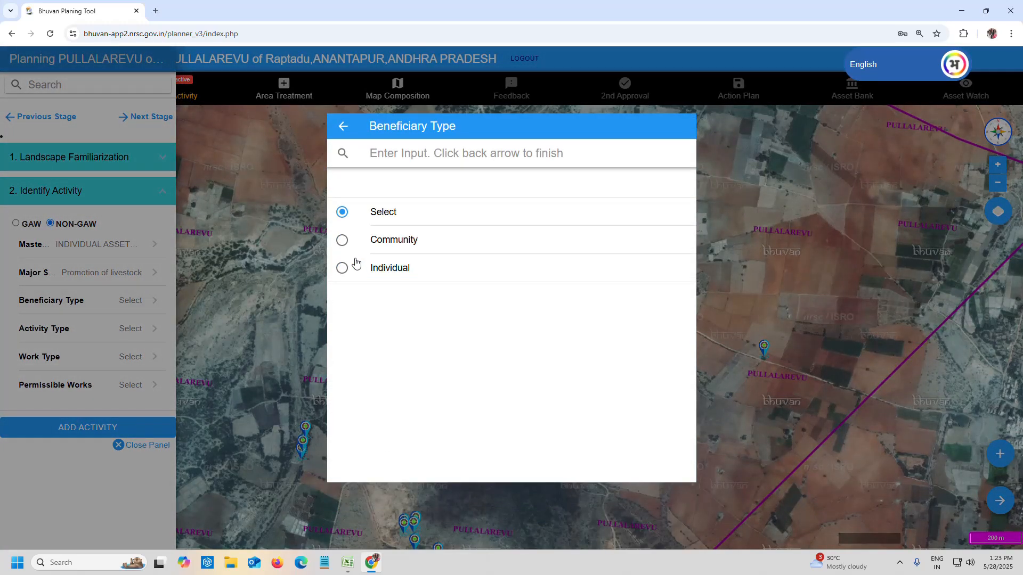
click(342, 269)
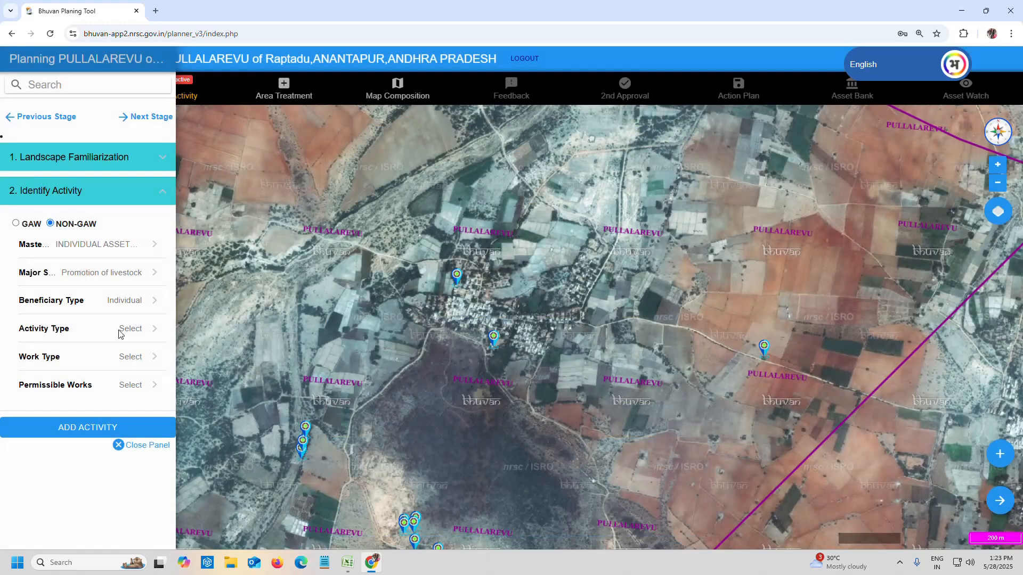
click(126, 329)
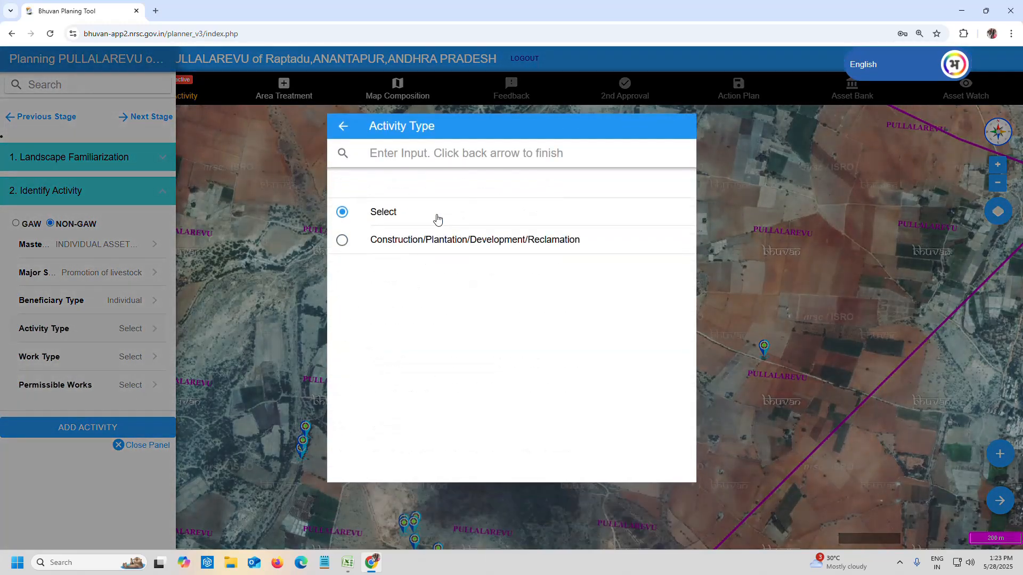
click(342, 241)
Set Work Type to Livestock shelter and Permissible Works to Construction of Cattle Shelter for Individuals.
click(131, 362)
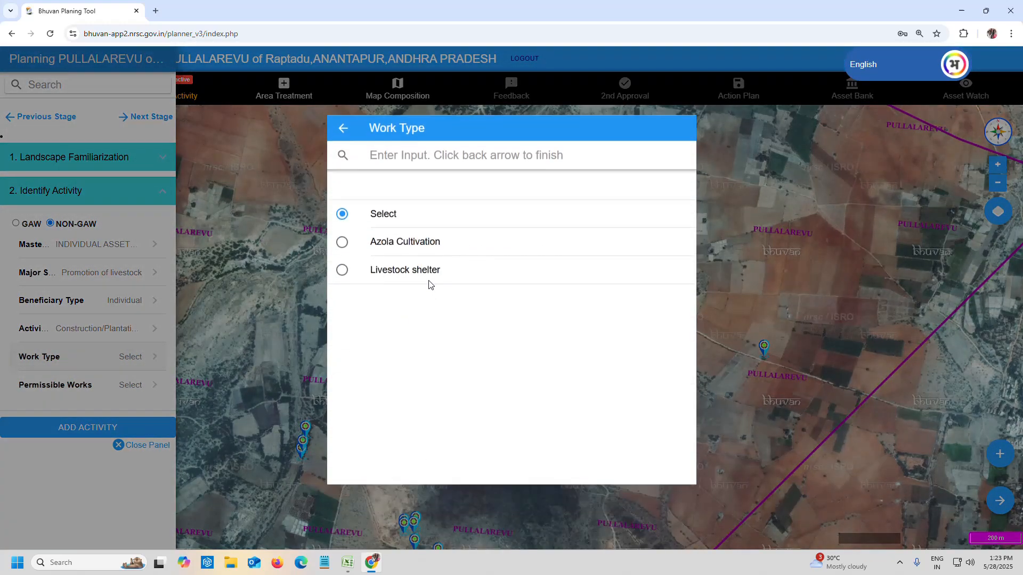
click(342, 270)
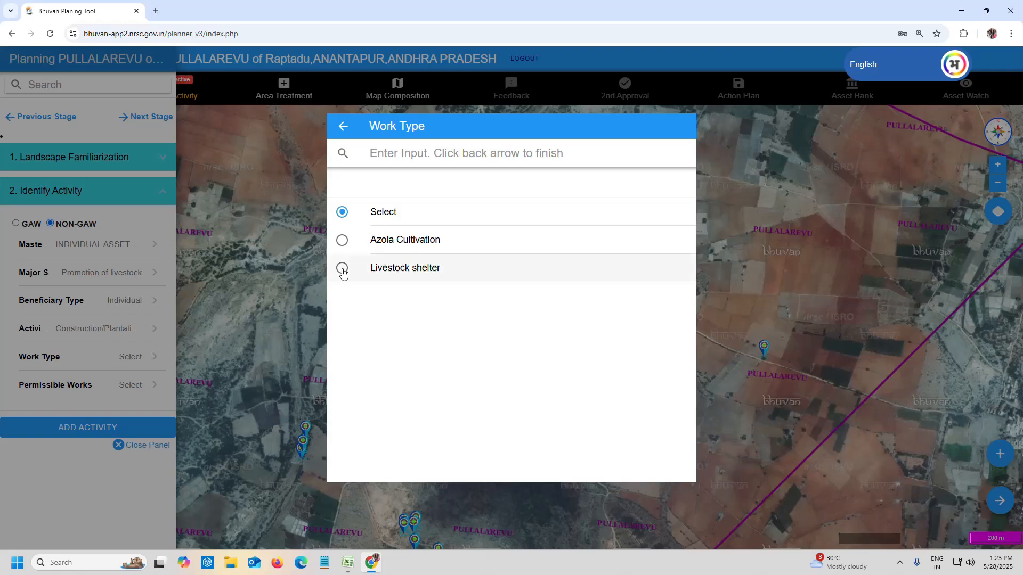
click(133, 386)
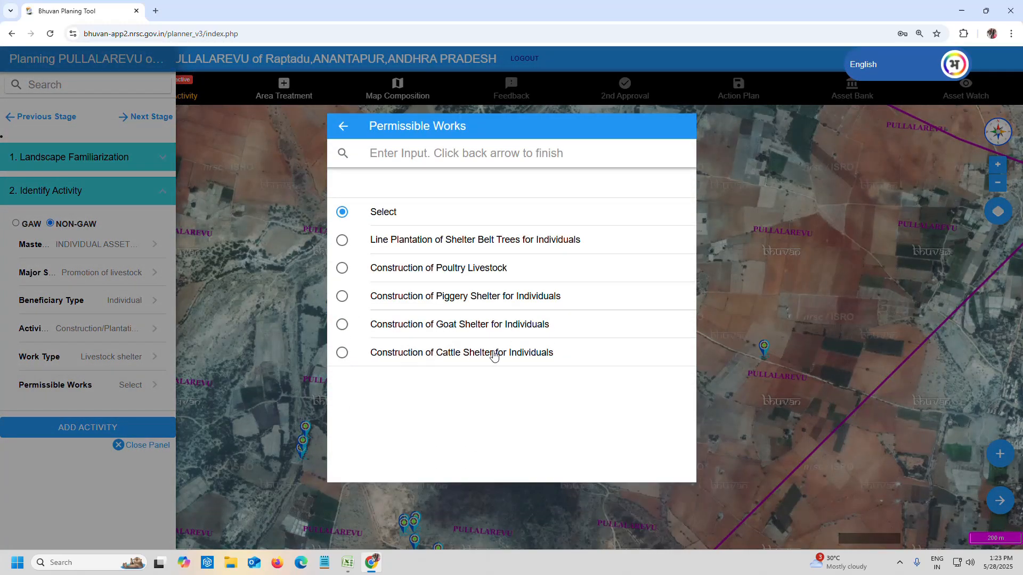
click(342, 353)
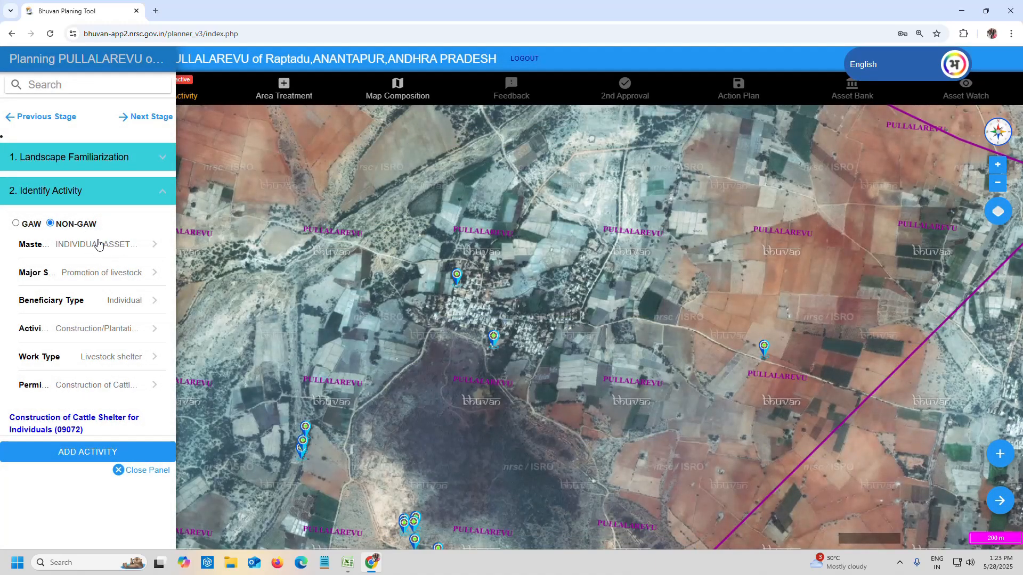
Review the Master Work Category and Major Scheduled Category choices without changing the selections.
click(106, 253)
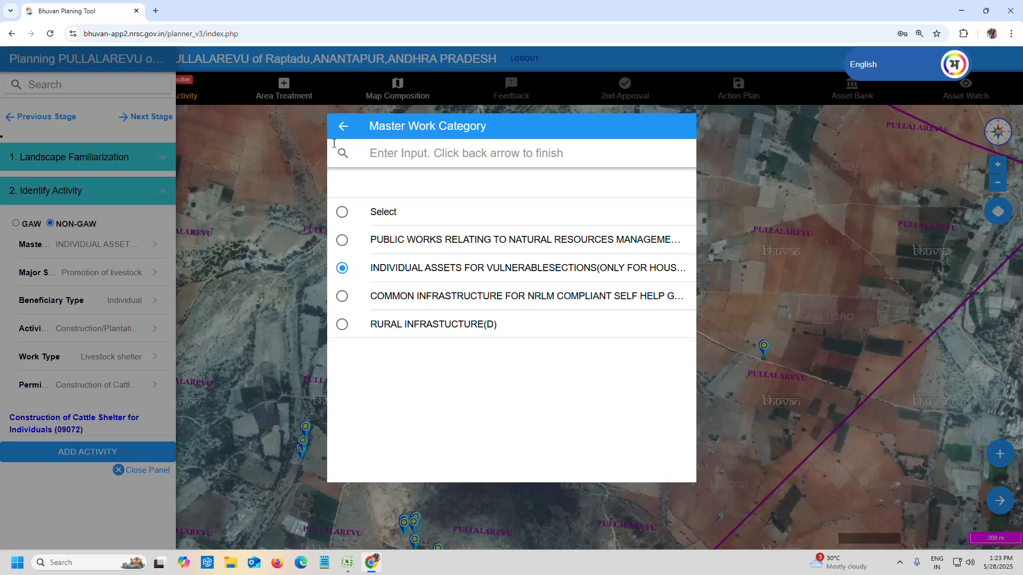
click(130, 226)
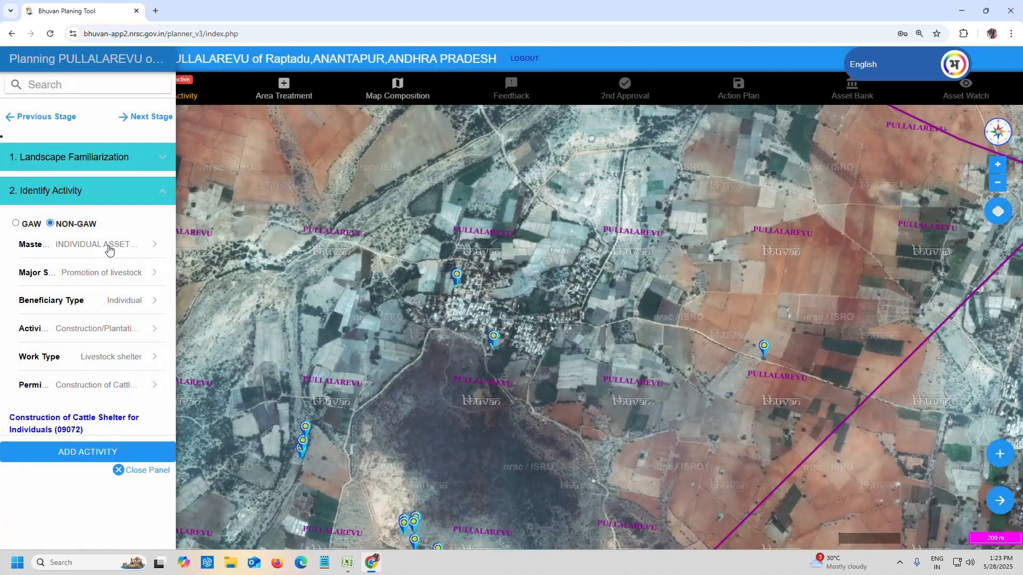
click(109, 249)
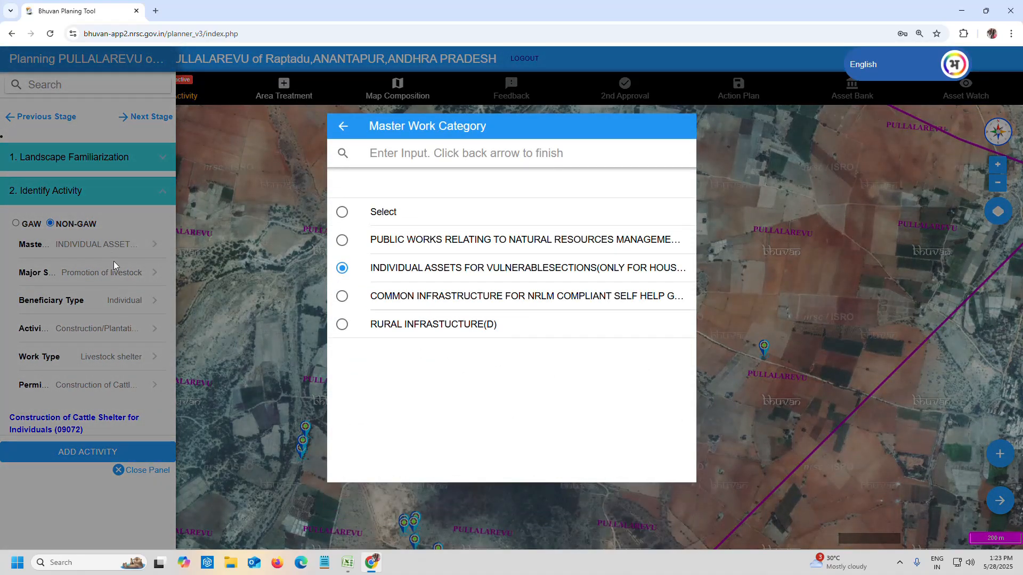
click(117, 276)
click(117, 276)
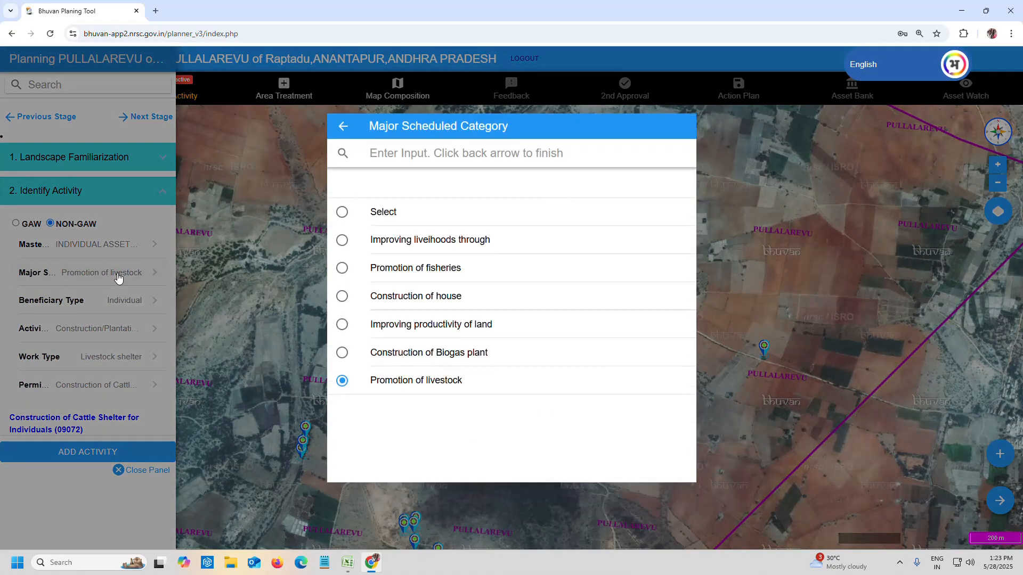
click(117, 276)
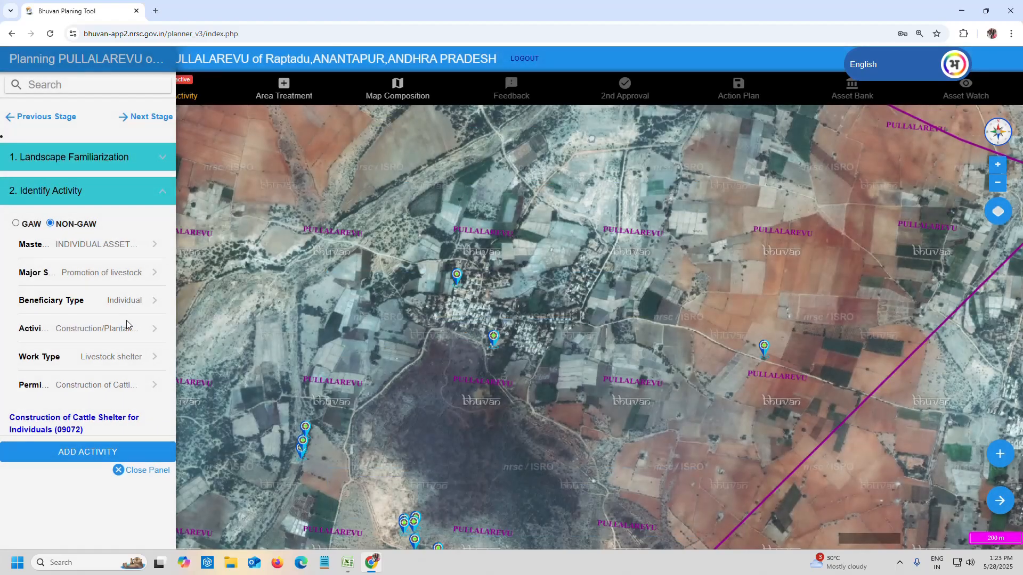
Review the Beneficiary Type, Activity Type, Work Type and Permissible Works choices without changing the selections.
click(131, 303)
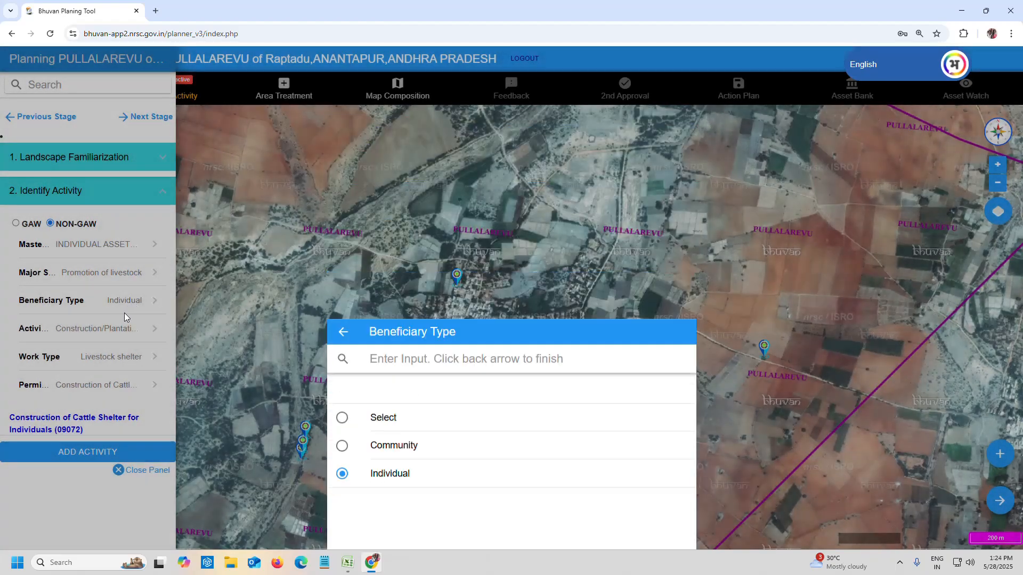
click(109, 326)
click(108, 328)
click(108, 327)
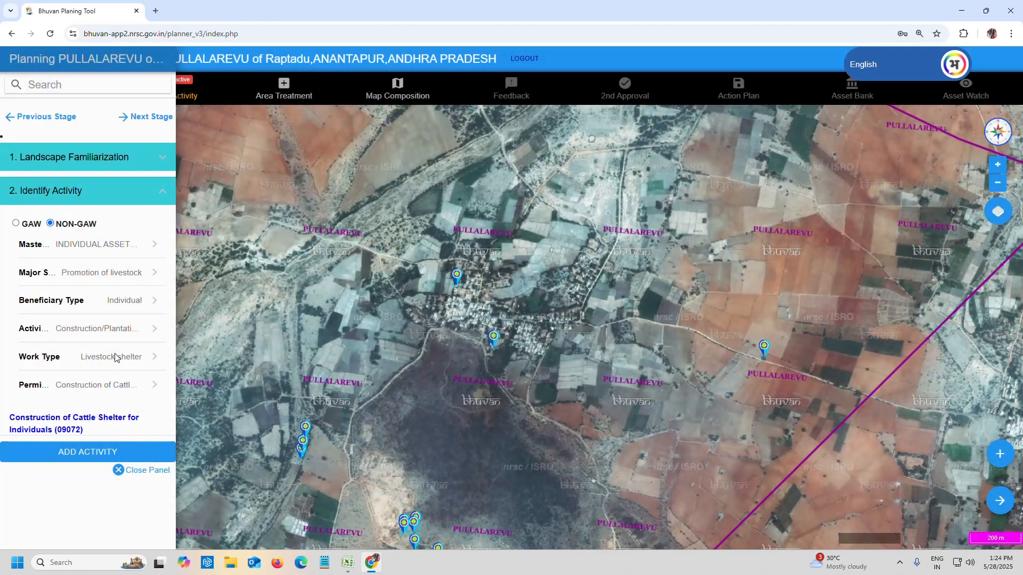
click(115, 357)
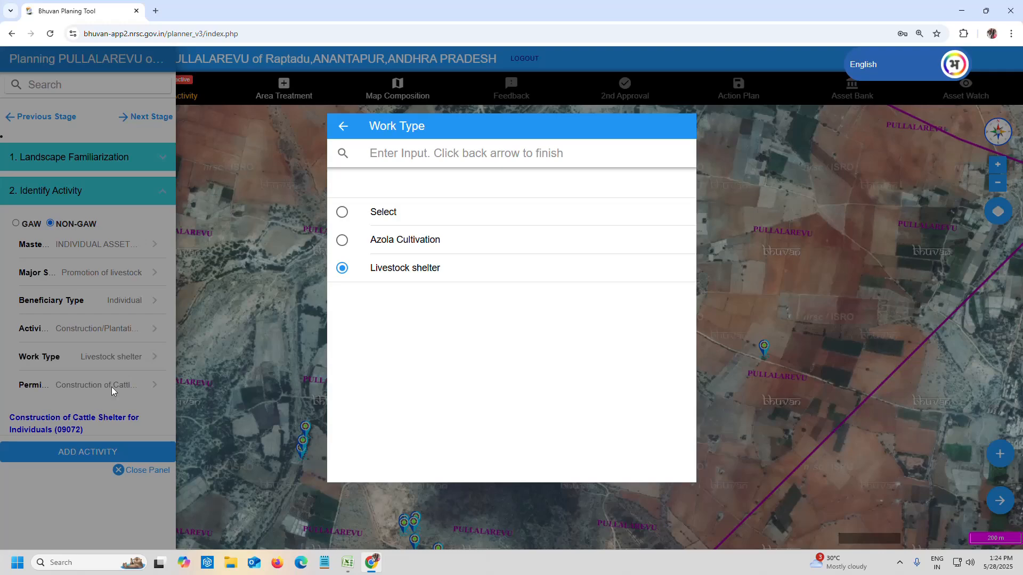
click(111, 387)
click(102, 392)
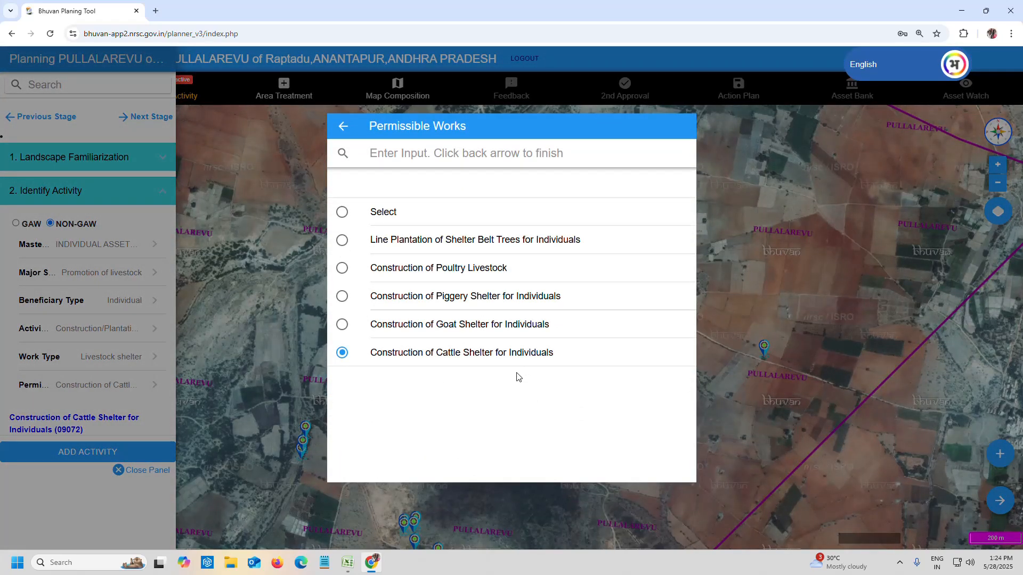
click(130, 429)
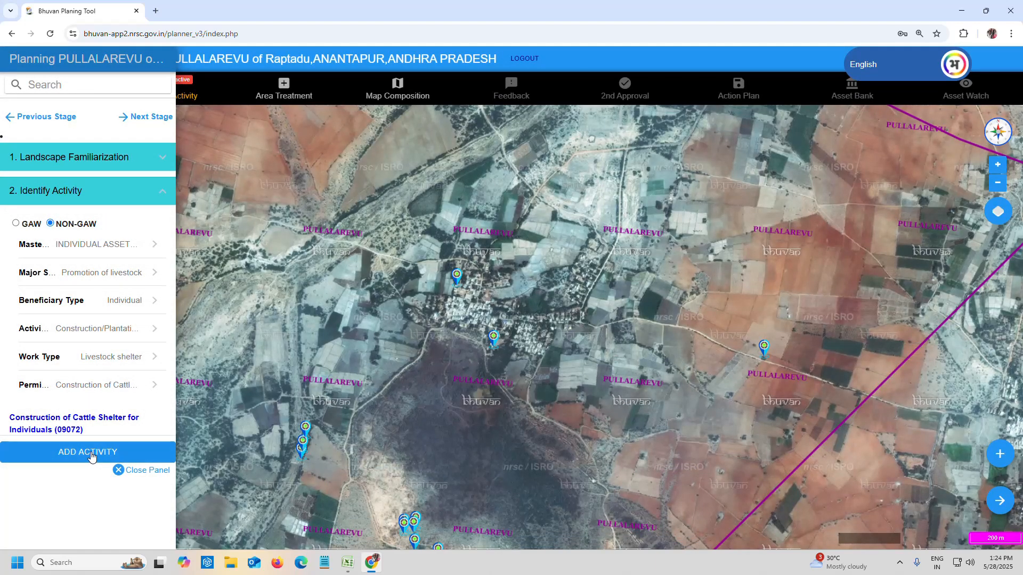
Add the Construction of Cattle Shelter for Individuals activity and confirm that Identify Activity is finished to advance to Area Treatment.
click(91, 454)
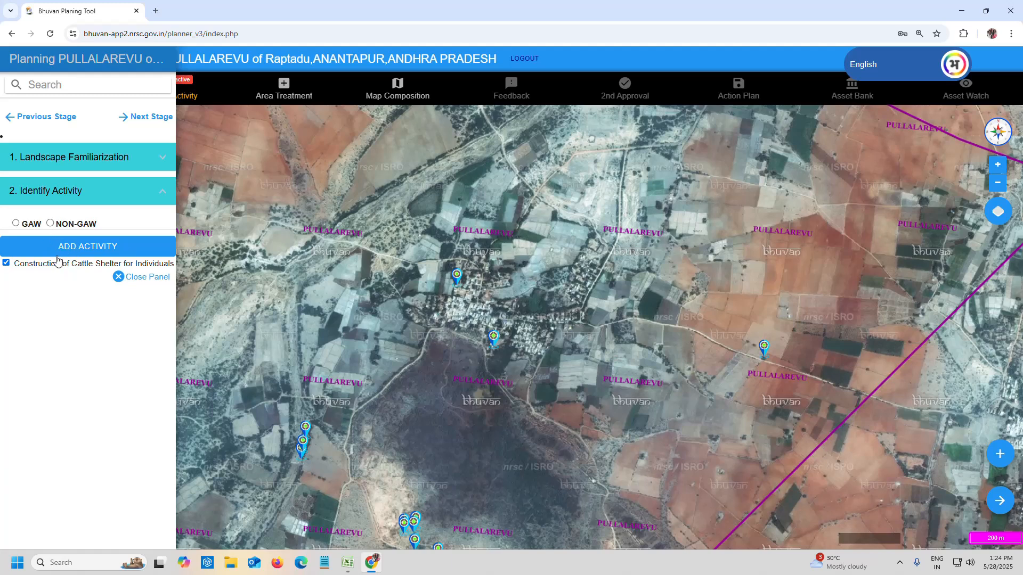
click(50, 223)
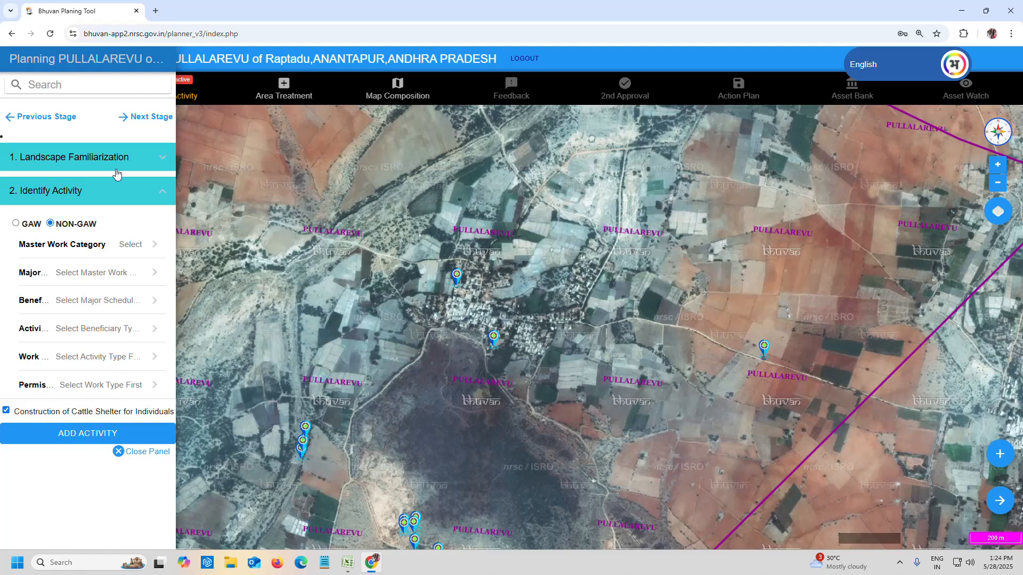
click(146, 122)
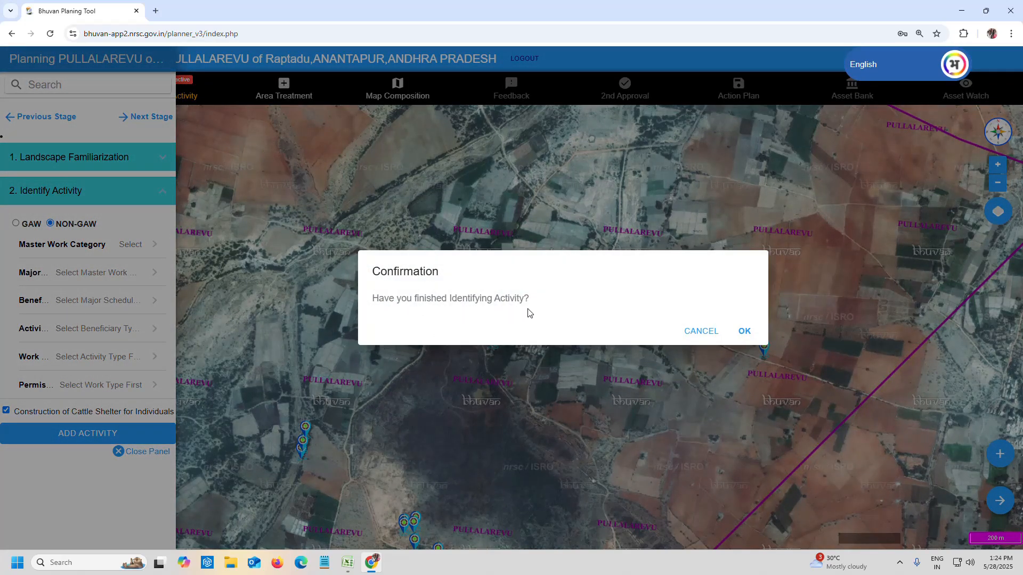
click(744, 331)
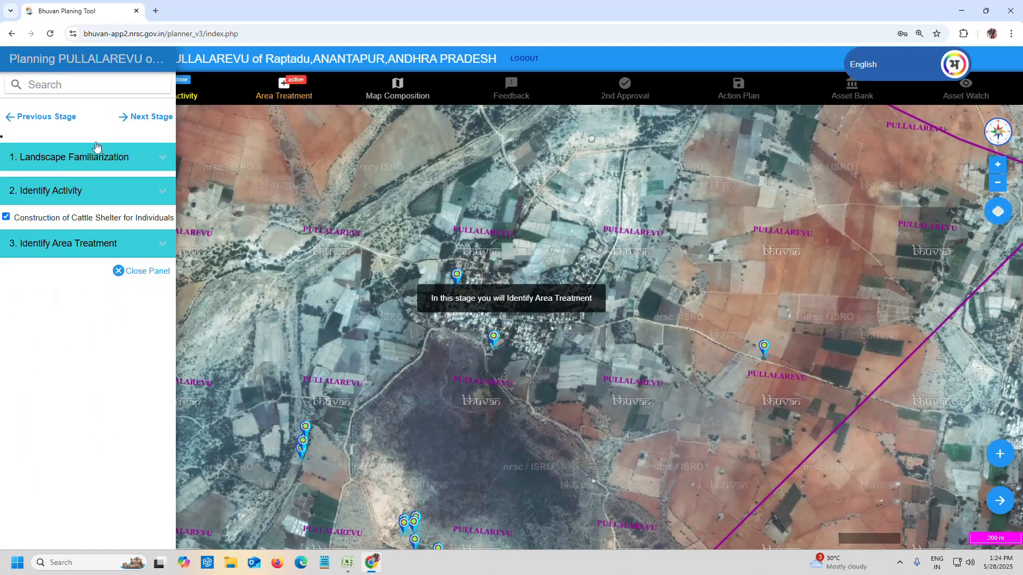
Draw three Construction of Cattle Shelter for Individuals locations at the existing markers east, south and north-west of the village, and finish drawing.
click(56, 246)
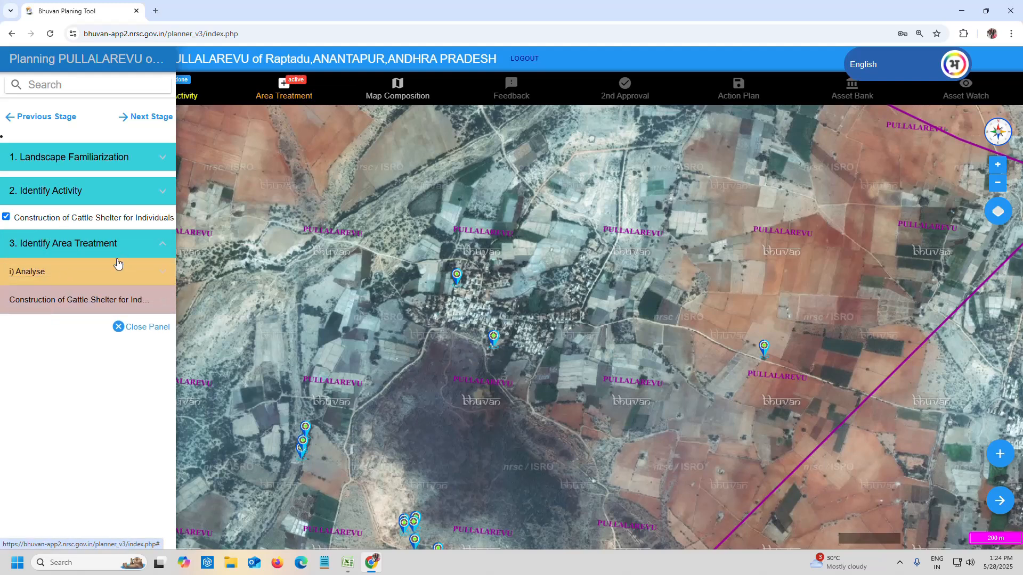
click(80, 302)
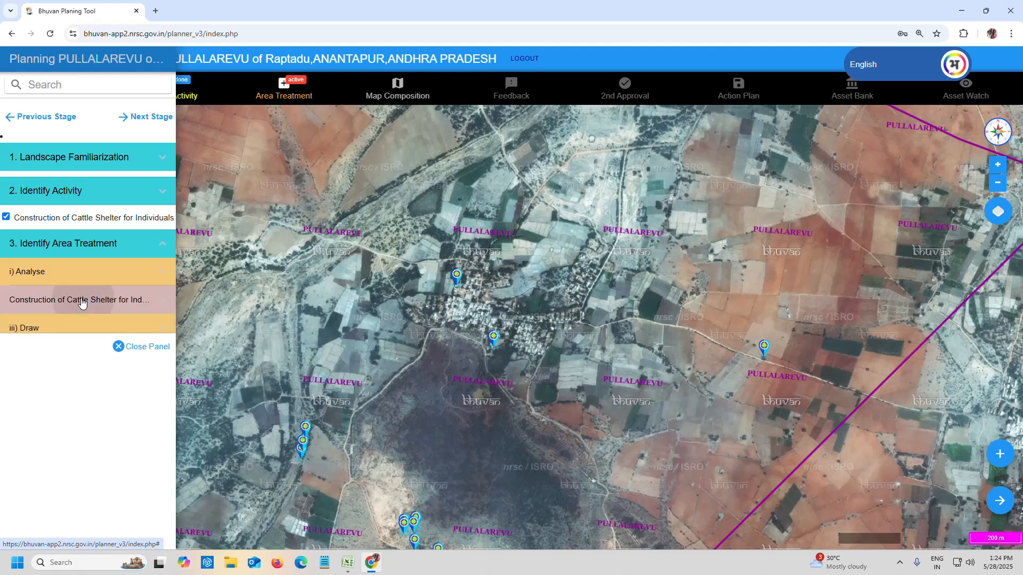
click(29, 330)
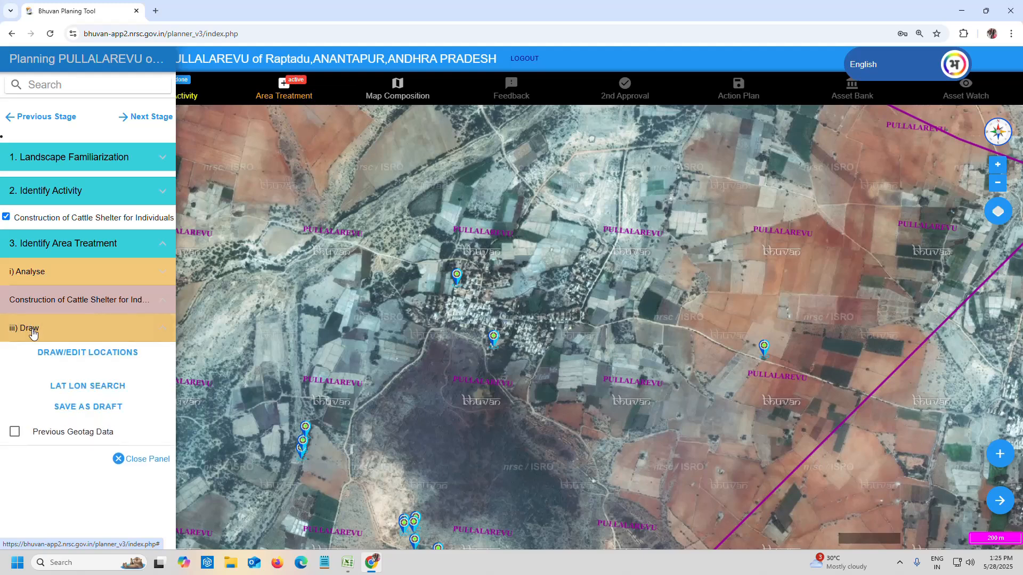
click(76, 353)
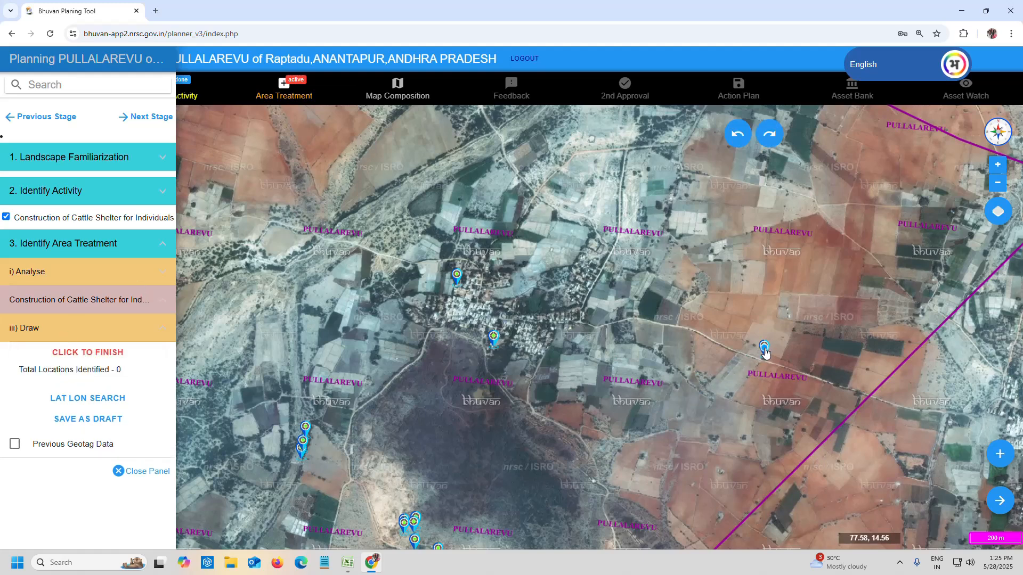
click(764, 349)
click(494, 342)
click(458, 277)
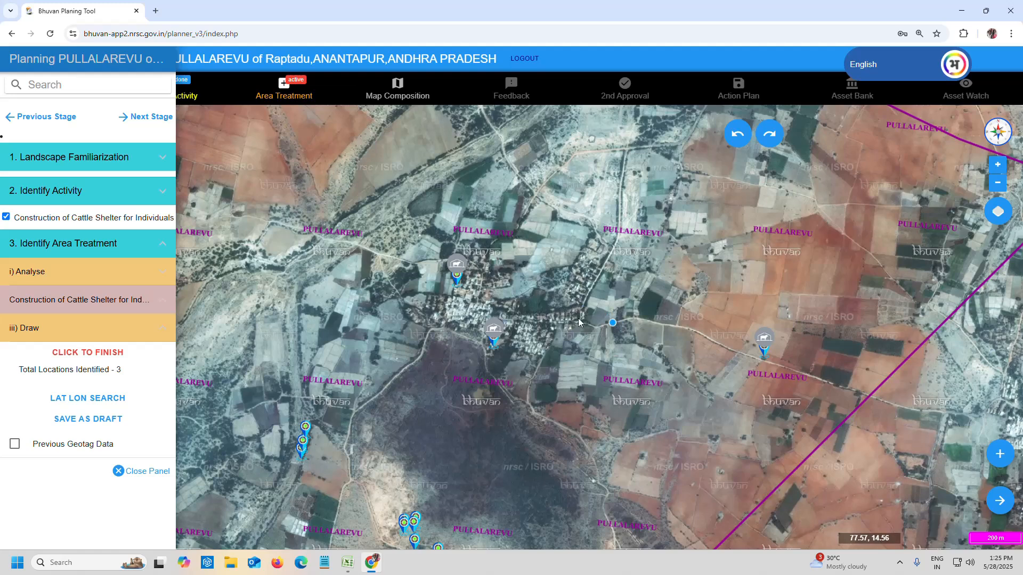
click(91, 353)
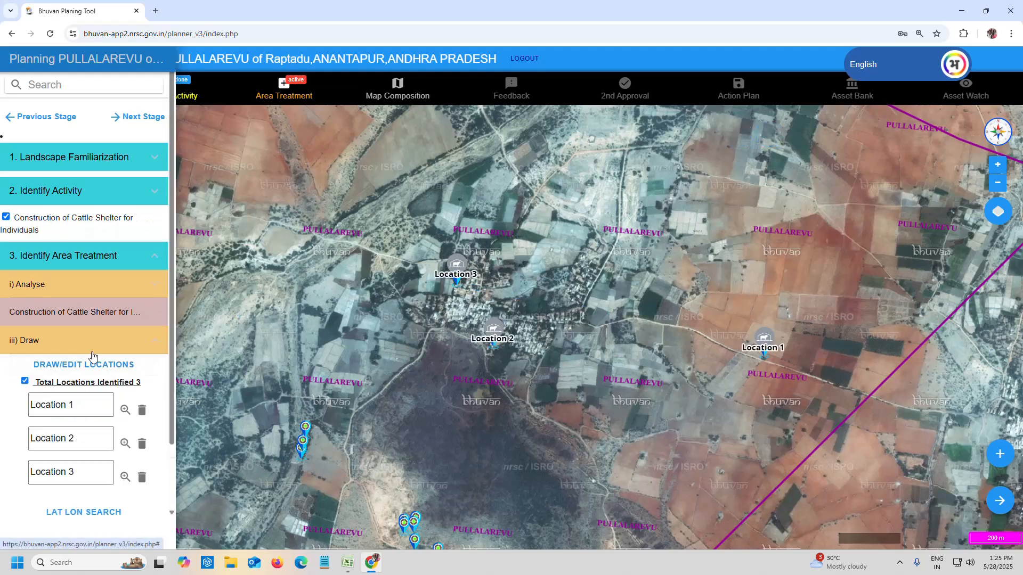
Rename Location 1 in the list of identified locations as Cattle Shelter 1.
scroll(467, 324, down, 1)
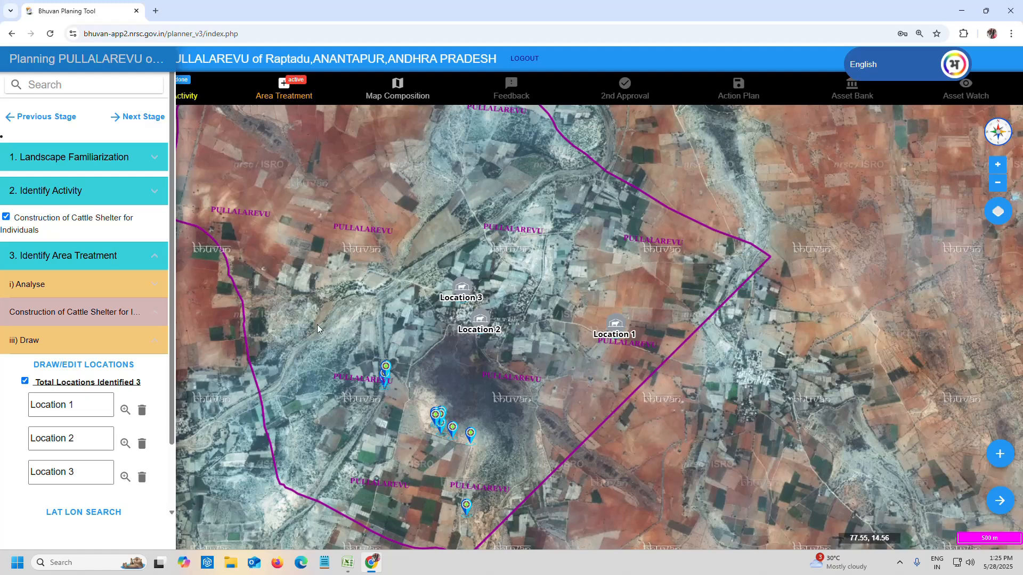
scroll(62, 394, down, 1)
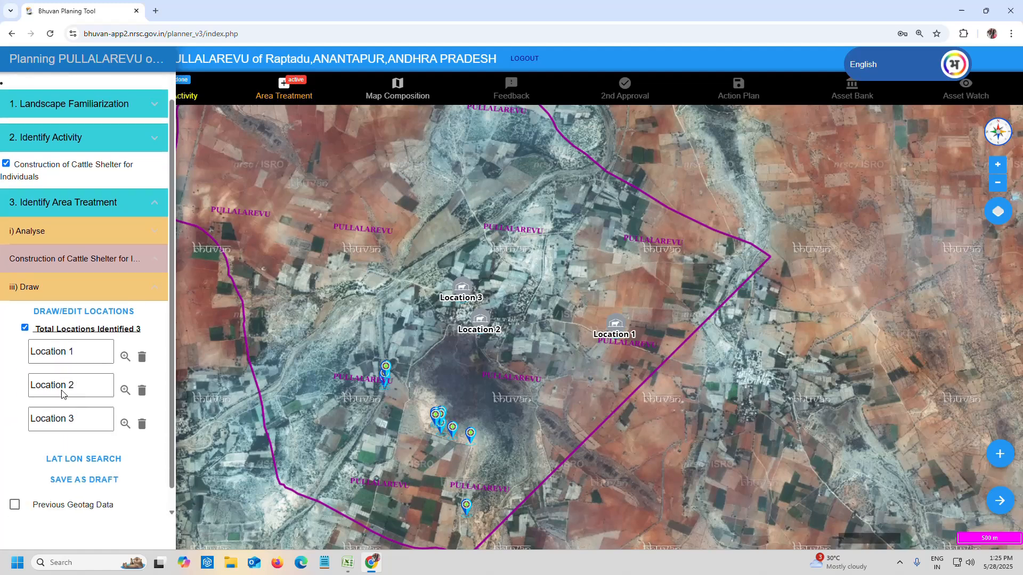
double_click(64, 353)
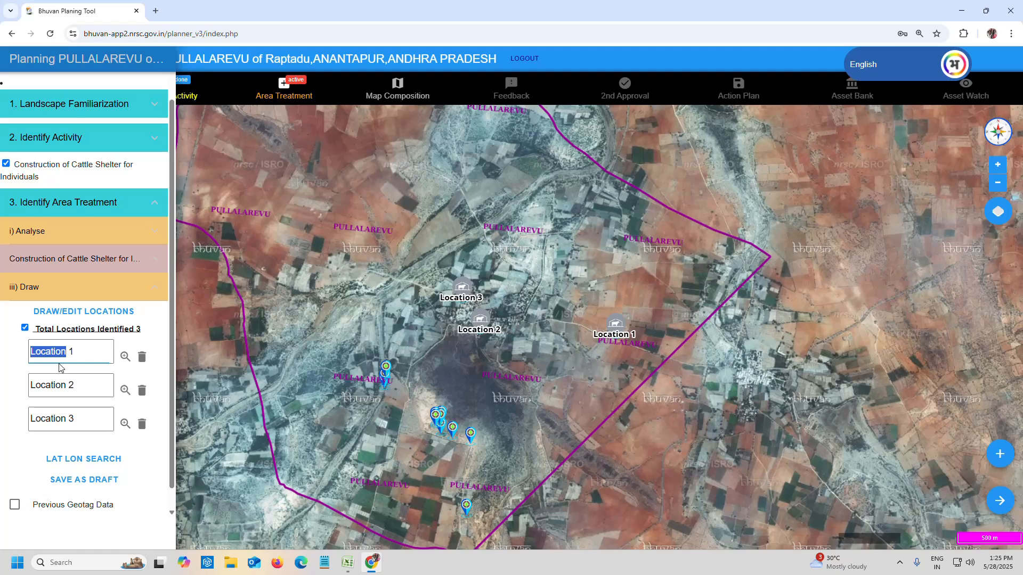
text(CA)
Reuse the Cattle Shelter text to rename Location 2 as Cattle Shelter 2 and Location 3 as Cattle Shelter 3.
key(shift+Left)
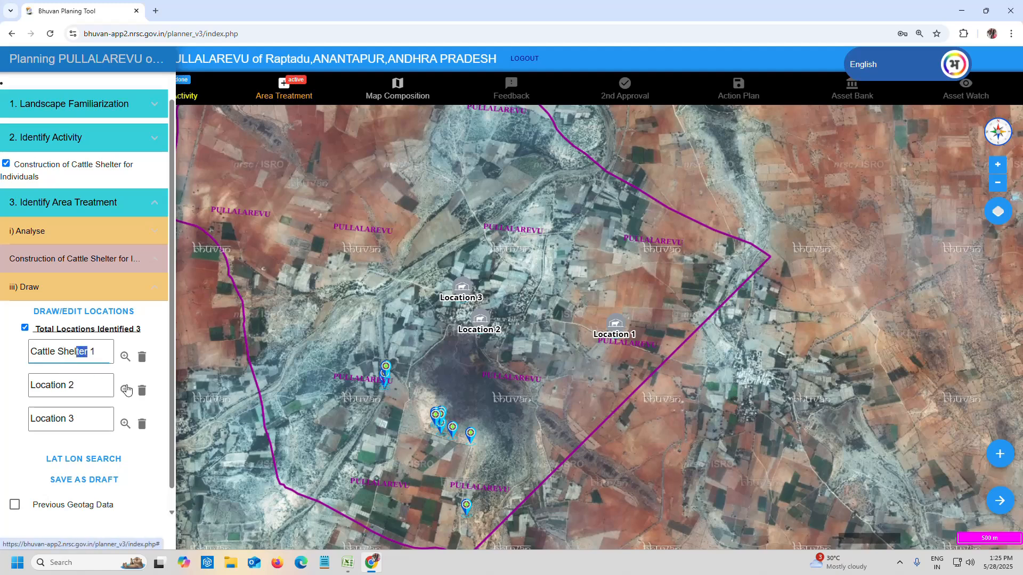
key(shift+Left)
key(shift+Left)
key(shift+Left)
key(shift+Left)
key(shift+Left)
key(shift+Left)
key(shift+Left)
key(shift+Left)
key(shift+Left)
key(shift+Left)
key(shift+Left)
key(ctrl+c)
click(65, 388)
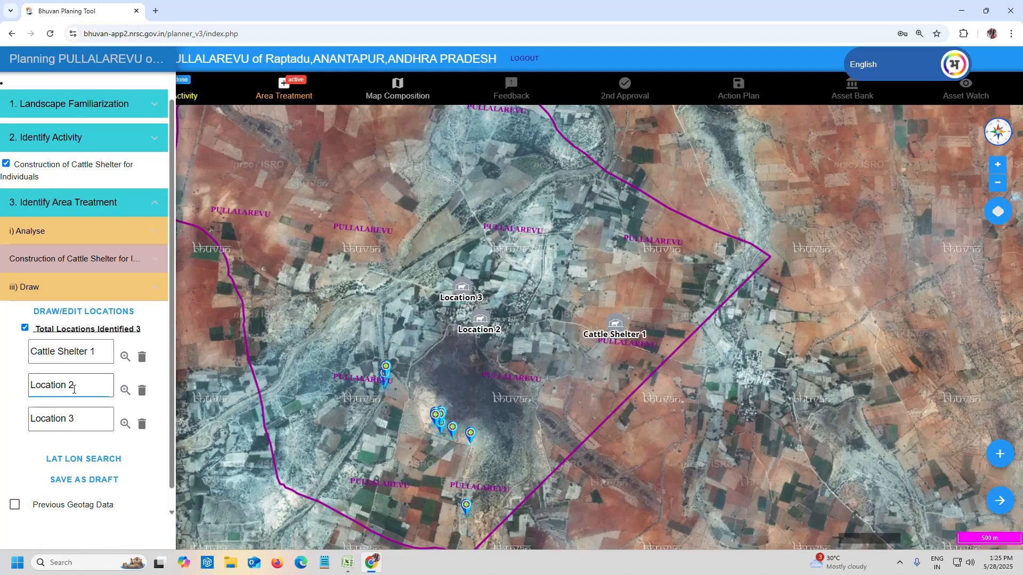
drag(64, 388, 1, 376)
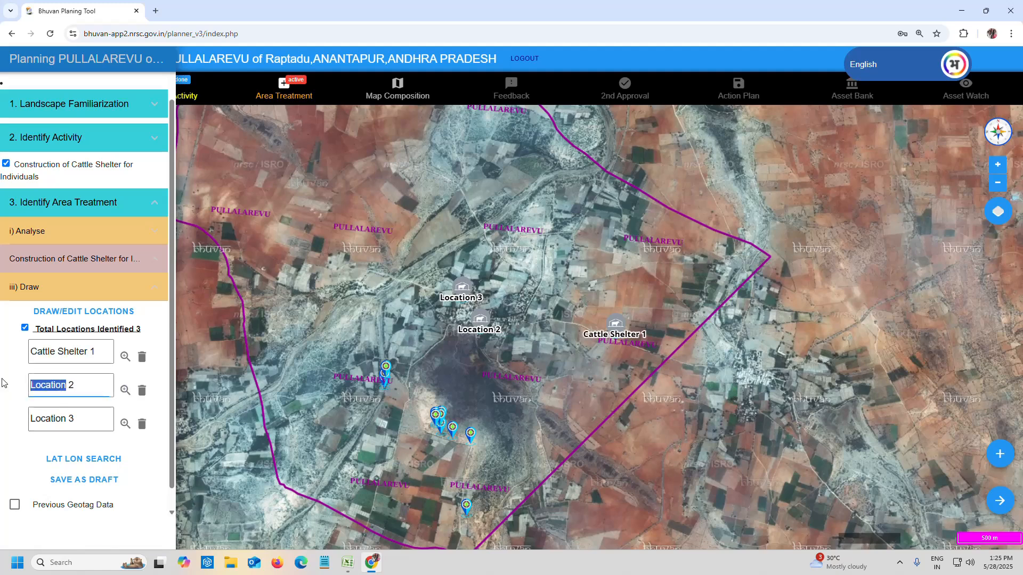
key(ctrl+v)
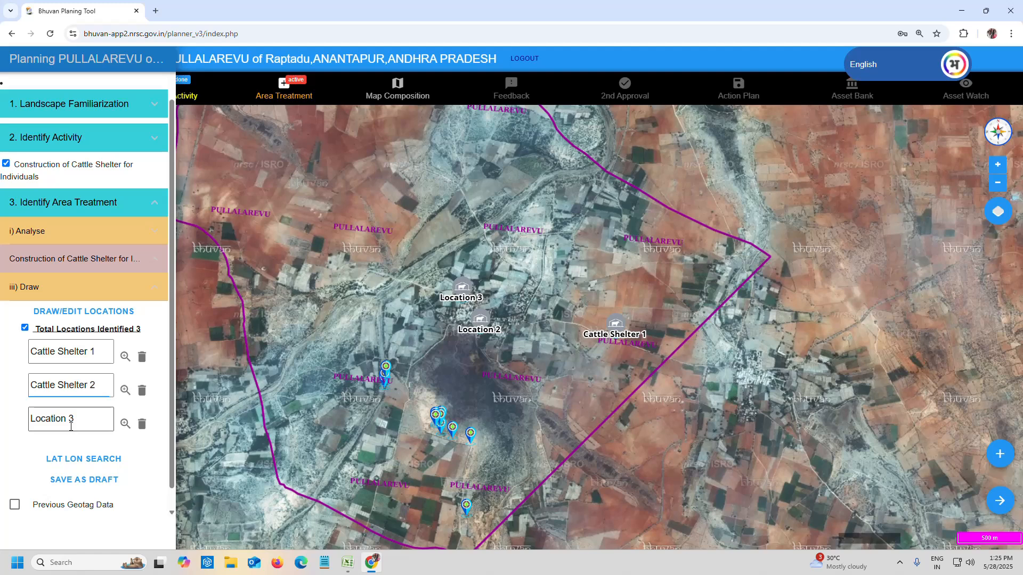
drag(67, 423, 2, 409)
key(ctrl+v)
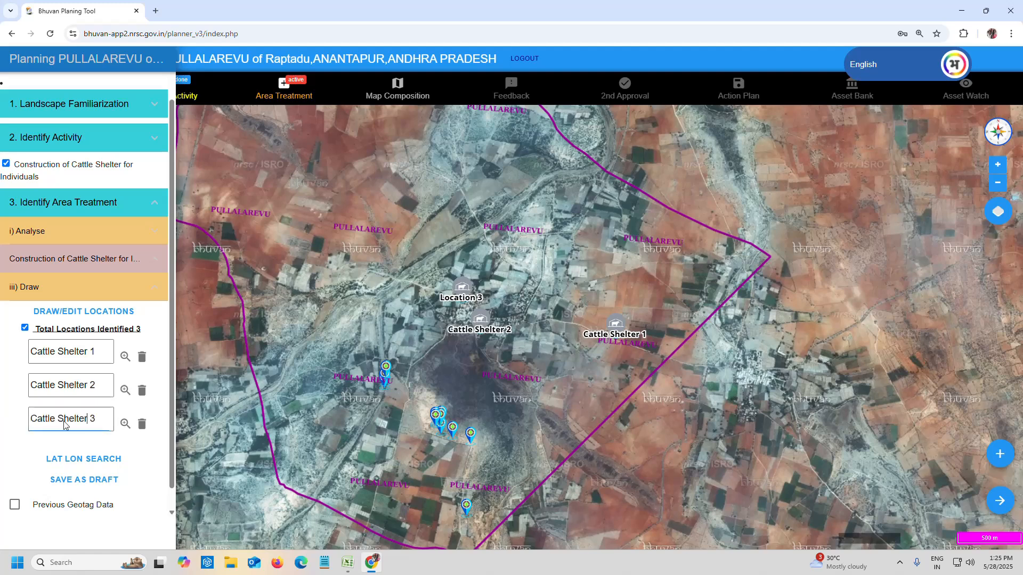
Save the three locations as a draft with the sub plan name Cattle Shelter.
click(93, 481)
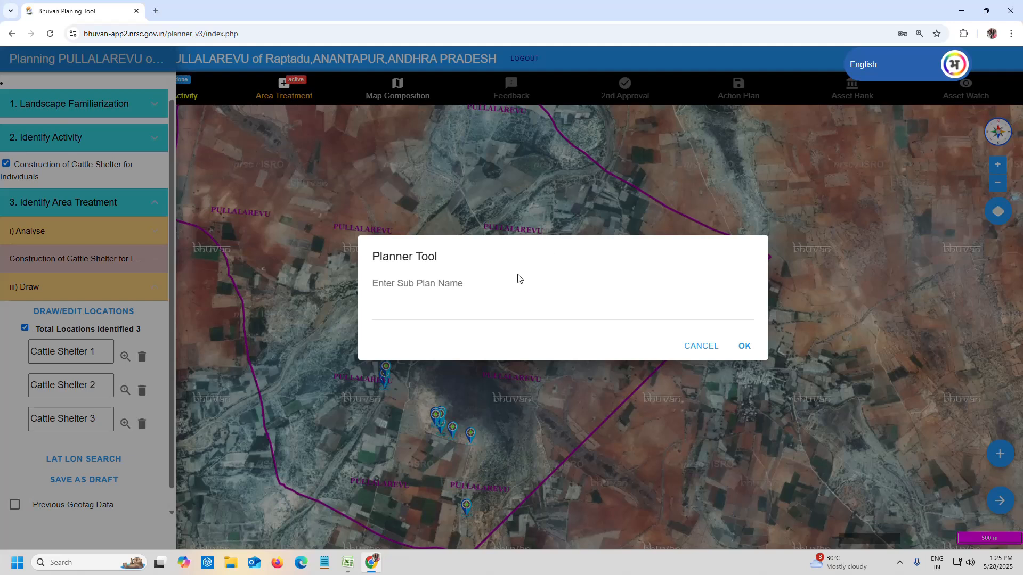
click(403, 314)
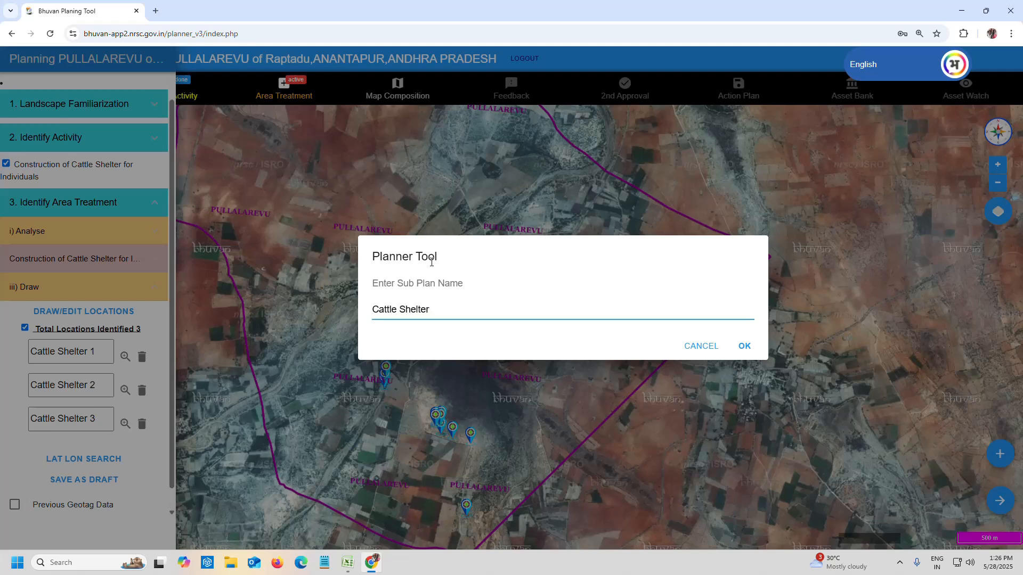
click(744, 348)
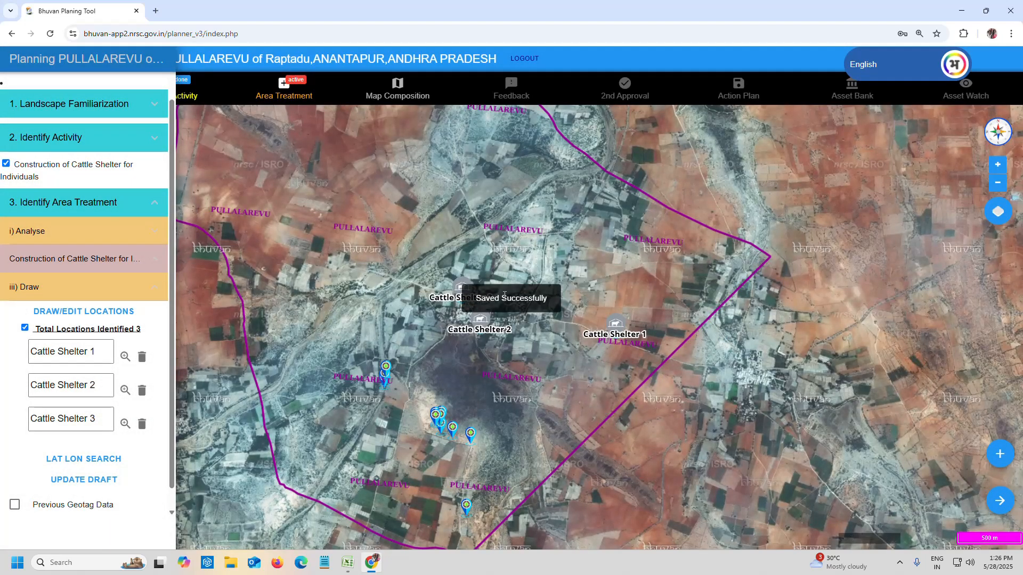
drag(374, 264, 409, 248)
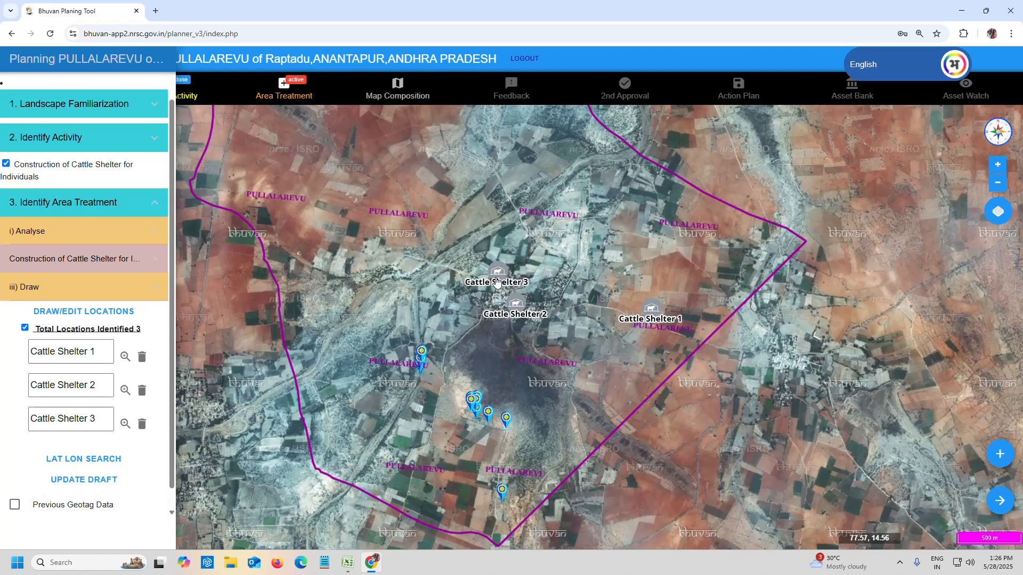
Collapse the Identify Area Treatment section and advance to the Map Composition stage.
click(91, 483)
click(75, 208)
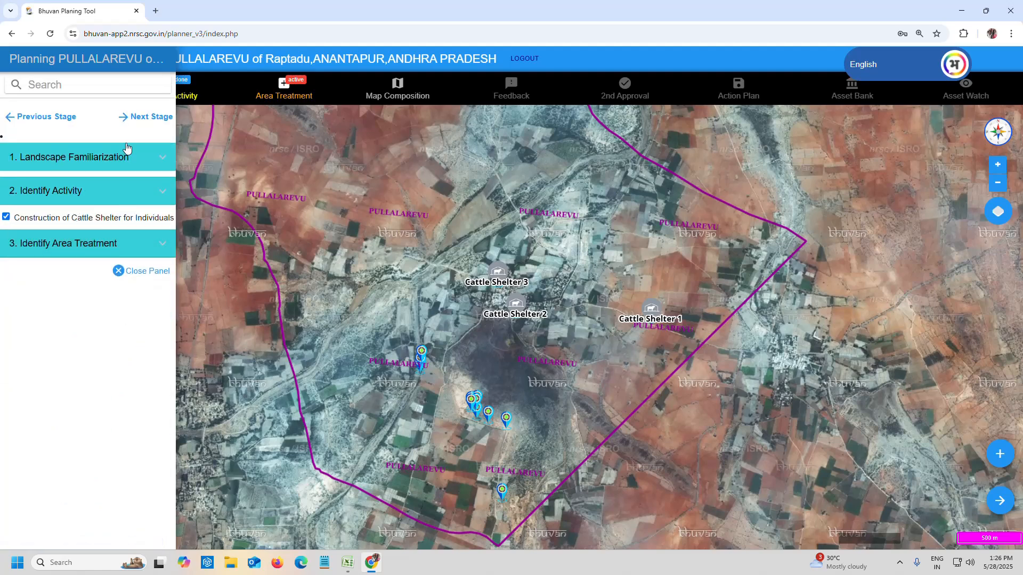
click(149, 118)
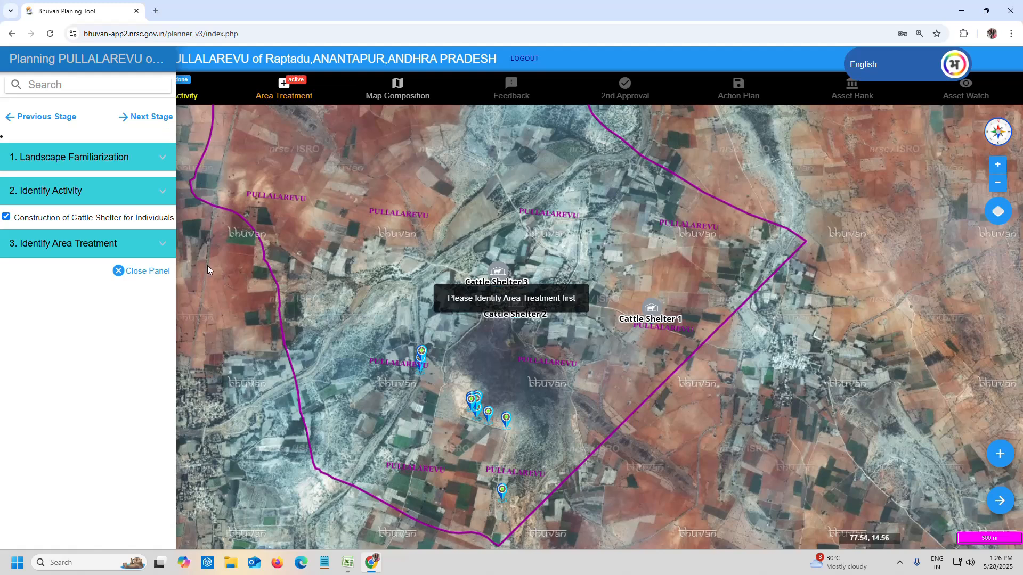
click(136, 118)
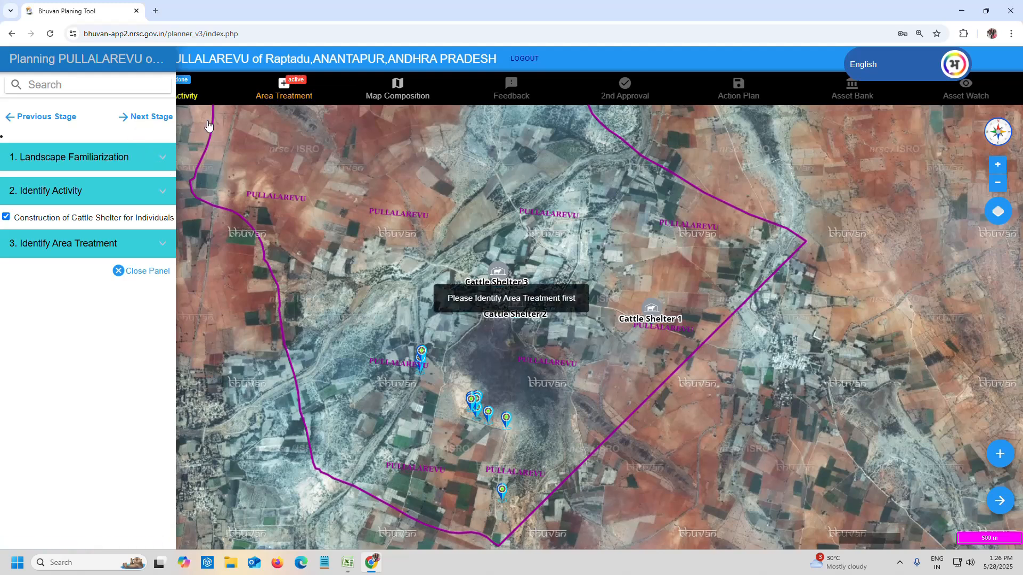
click(392, 100)
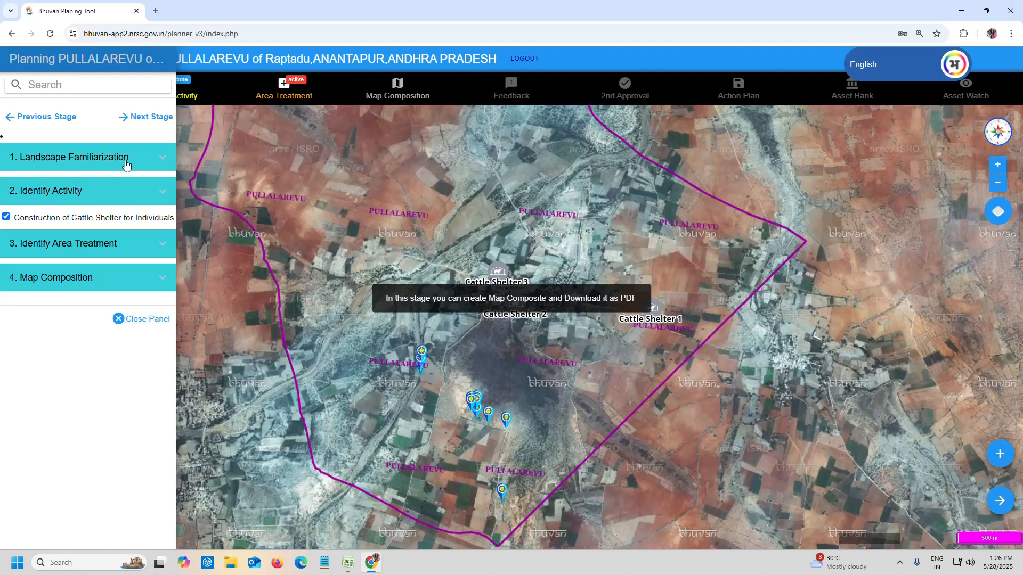
Open the Saved Activity list in Map Composition, check its GAW group, and list the Non-GAW activities.
click(53, 286)
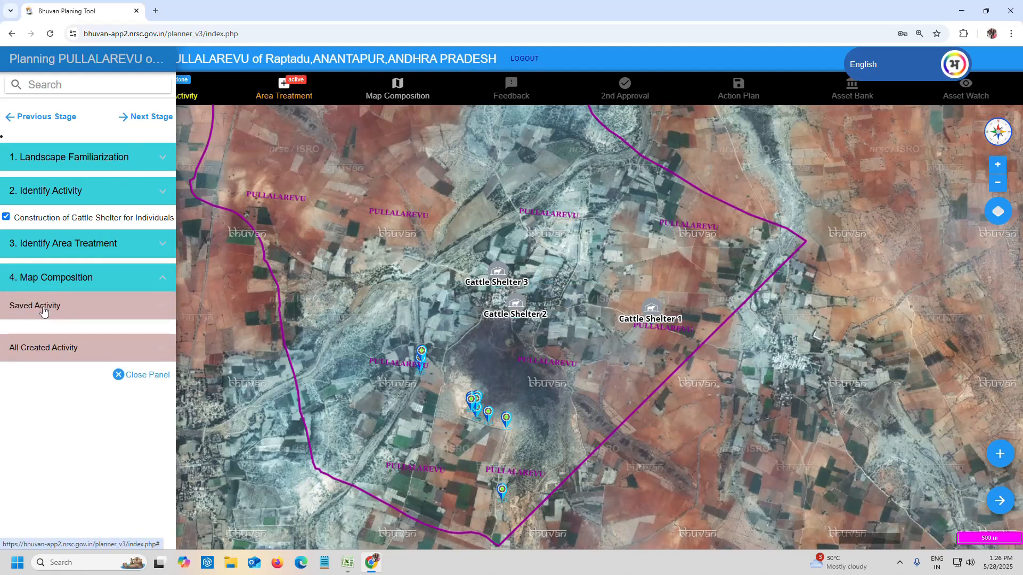
click(43, 311)
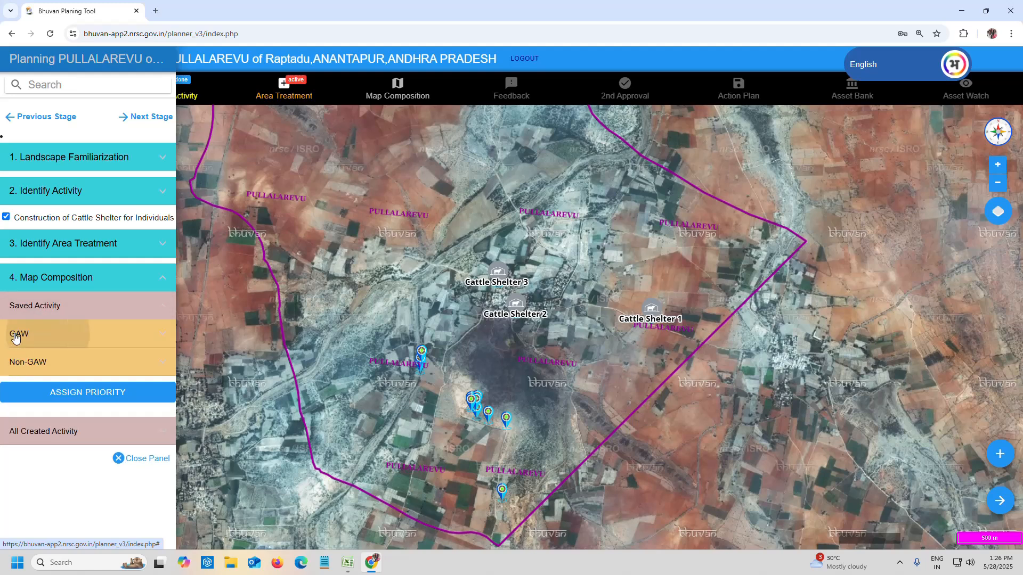
click(18, 338)
scroll(88, 469, down, 1)
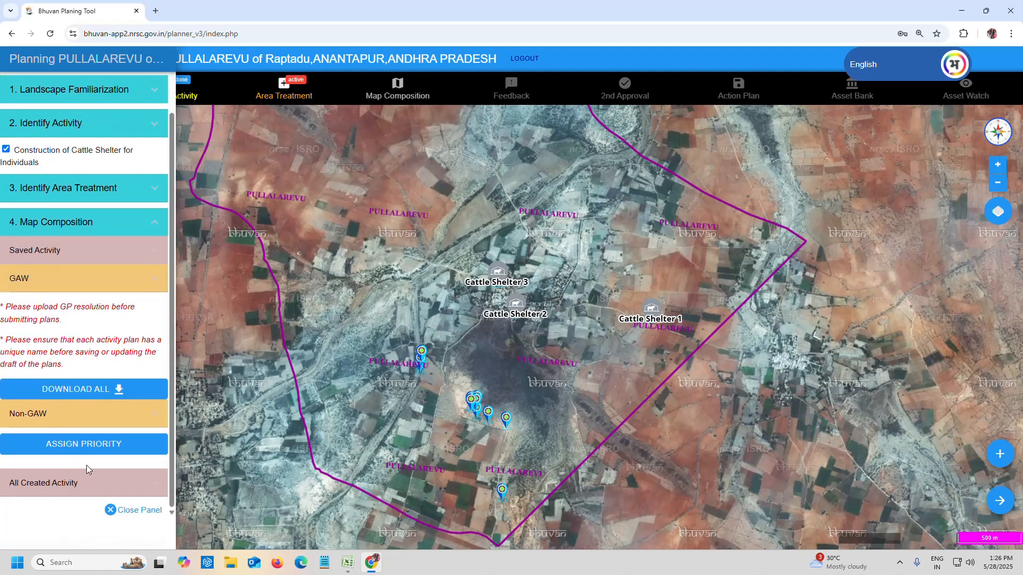
click(26, 283)
click(22, 370)
scroll(71, 371, down, 5)
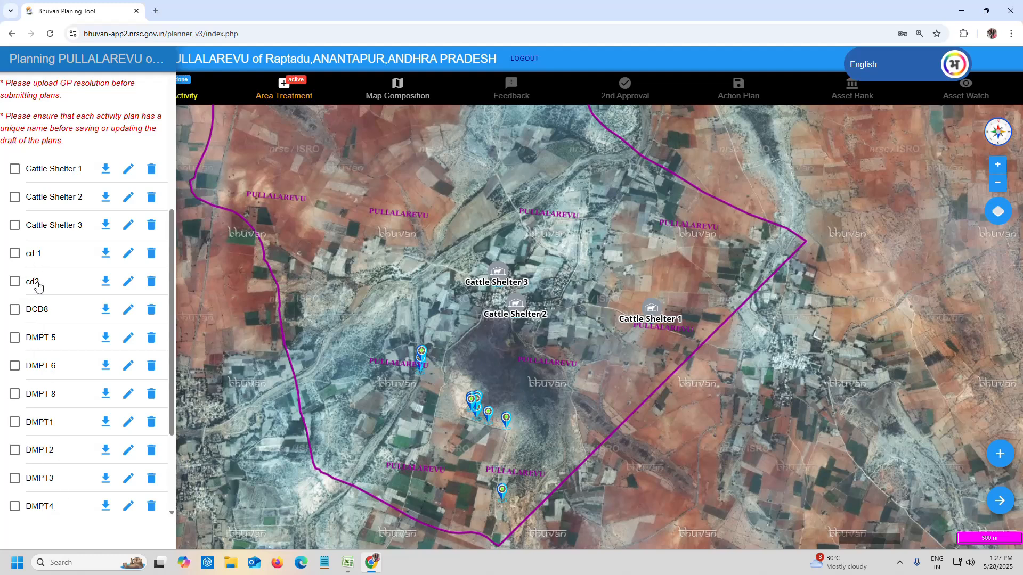
Select the saved activities Cattle Shelter 1, Cattle Shelter 2 and Cattle Shelter 3.
scroll(4, 312, up, 1)
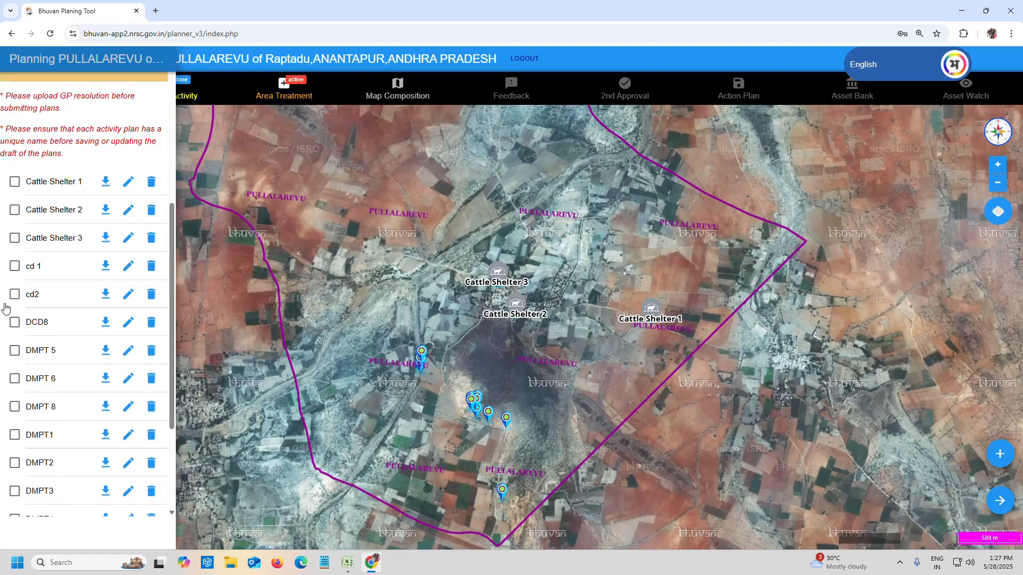
click(15, 222)
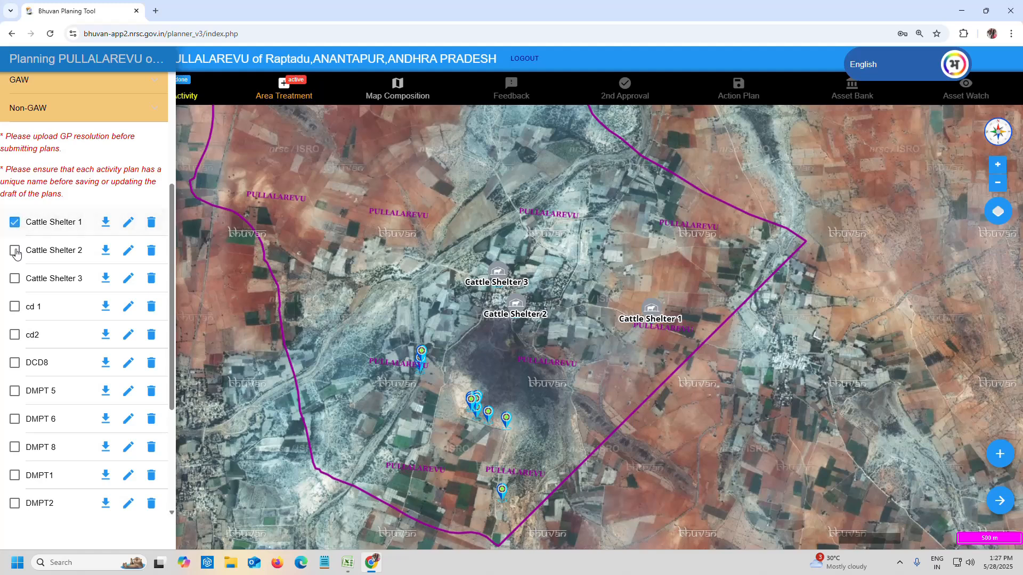
click(15, 250)
click(14, 283)
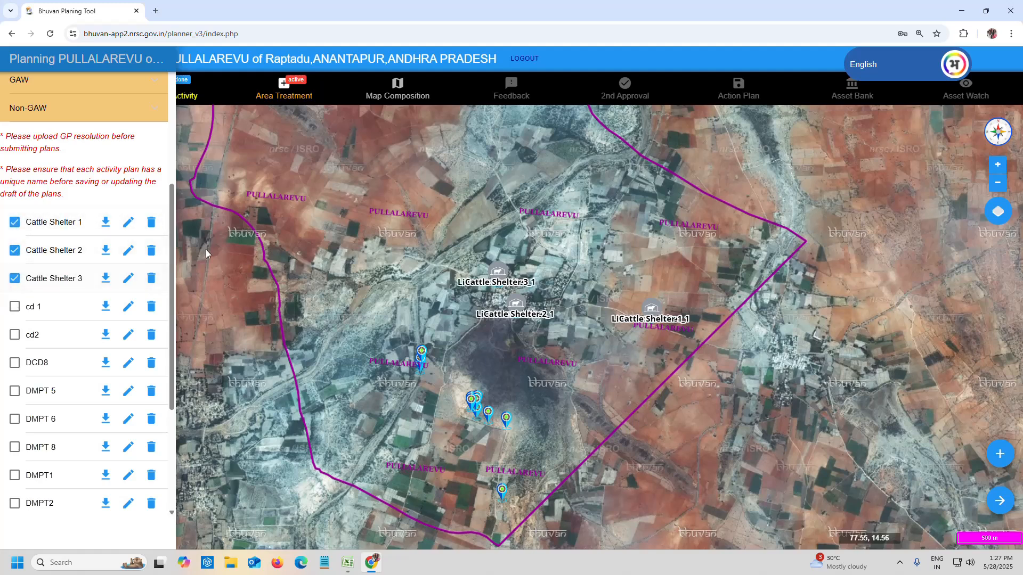
Open Assign Priority for the saved plans and review the activity names, sub plan names, coordinates and priorities.
scroll(147, 256, up, 1)
scroll(139, 266, down, 5)
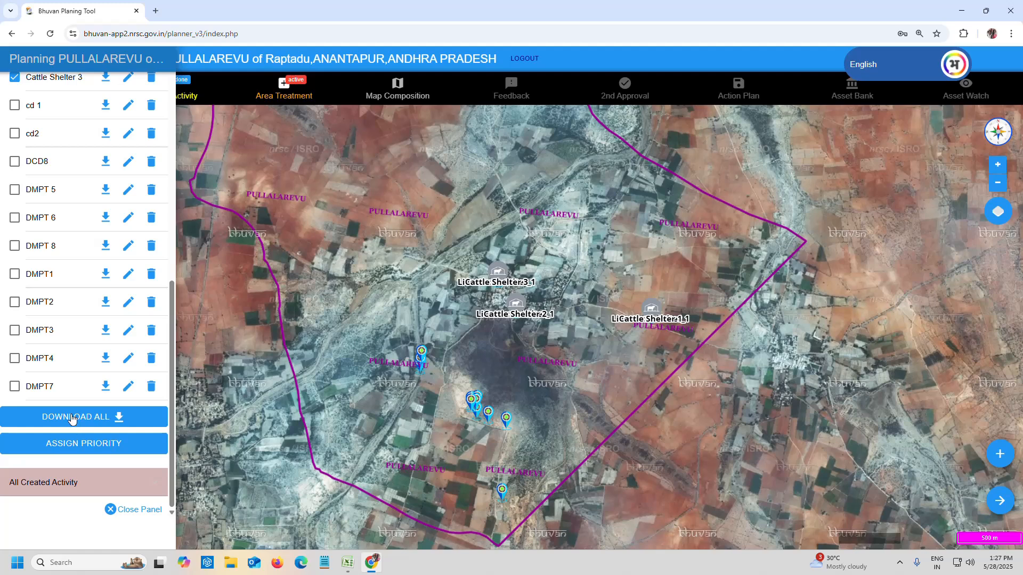
click(83, 446)
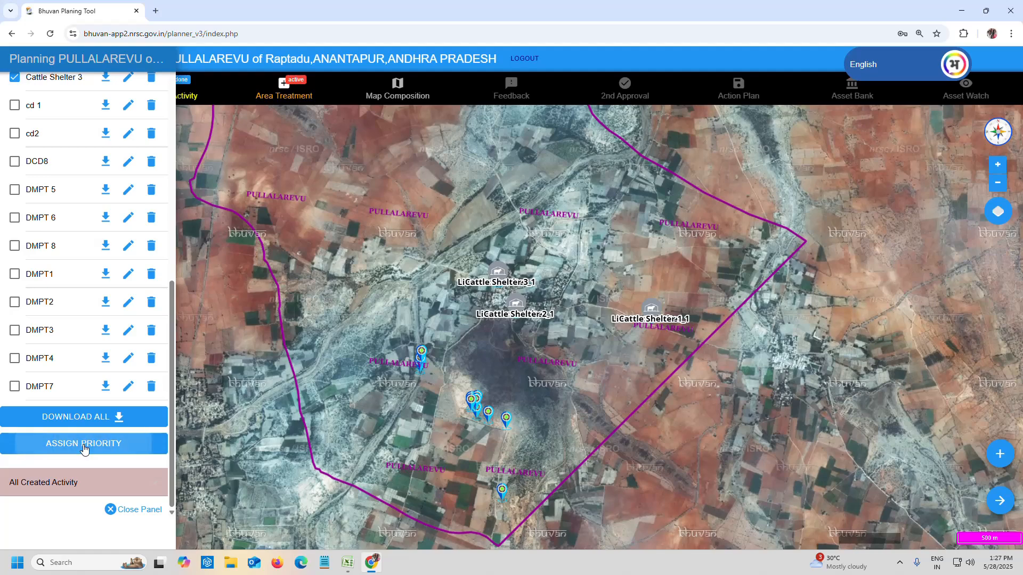
scroll(666, 384, down, 6)
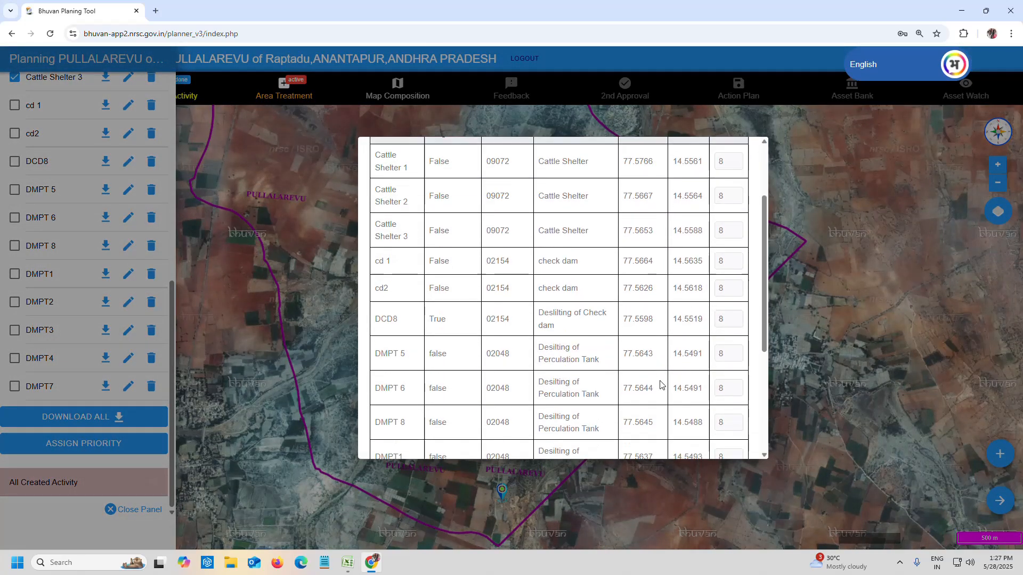
scroll(659, 384, up, 6)
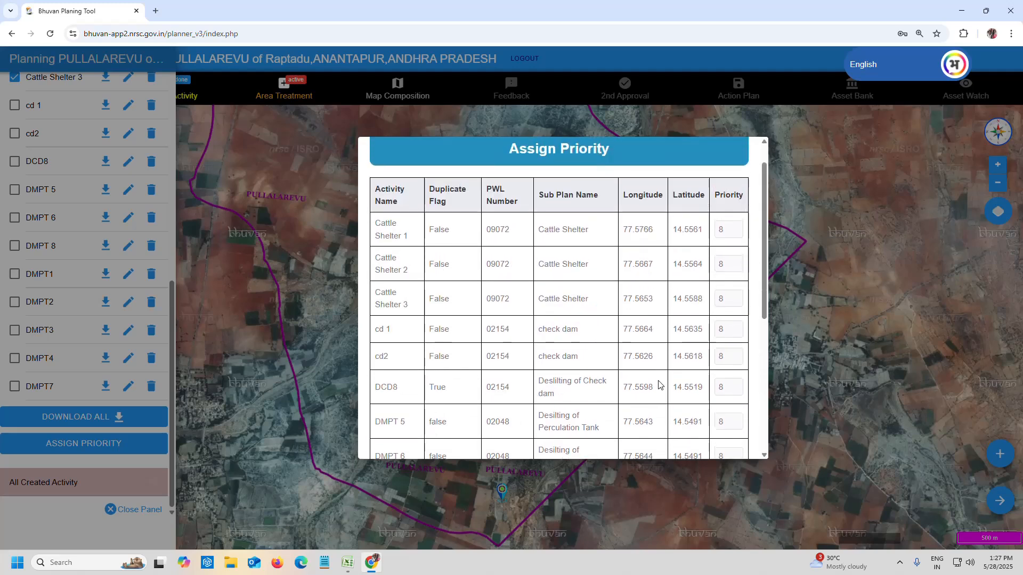
scroll(659, 384, down, 2)
scroll(660, 384, down, 4)
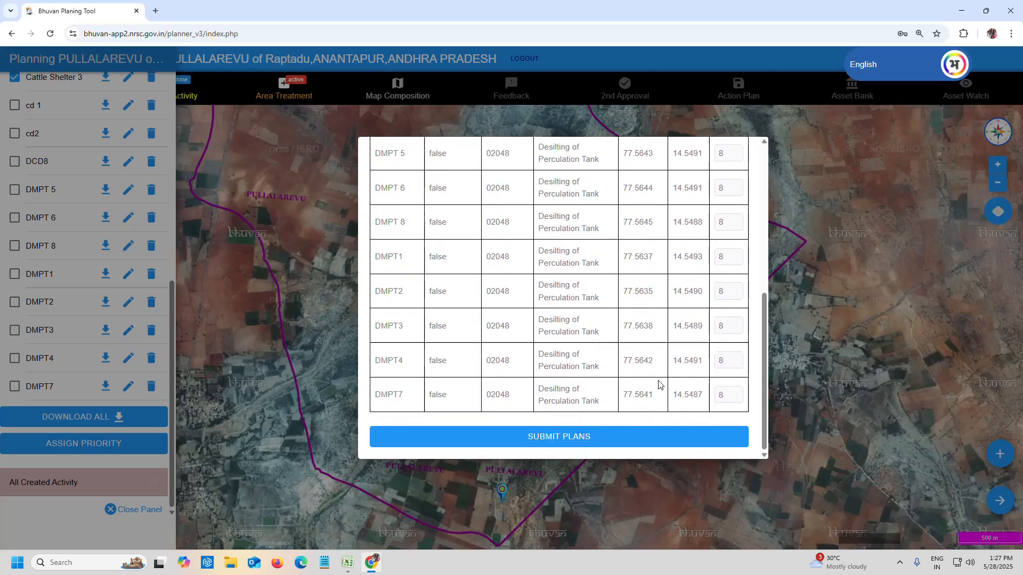
click(725, 190)
click(727, 194)
scroll(566, 270, up, 6)
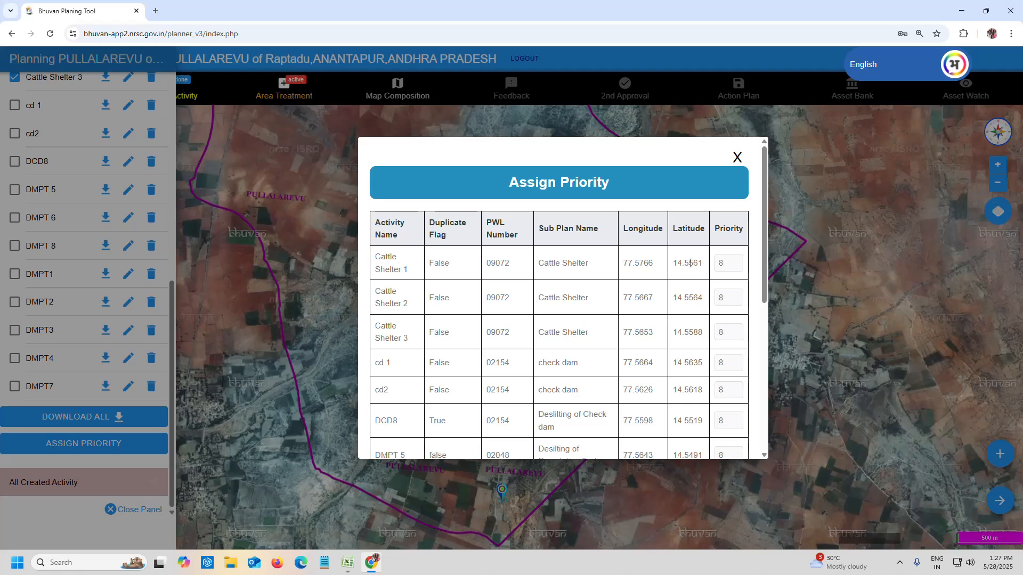
click(722, 265)
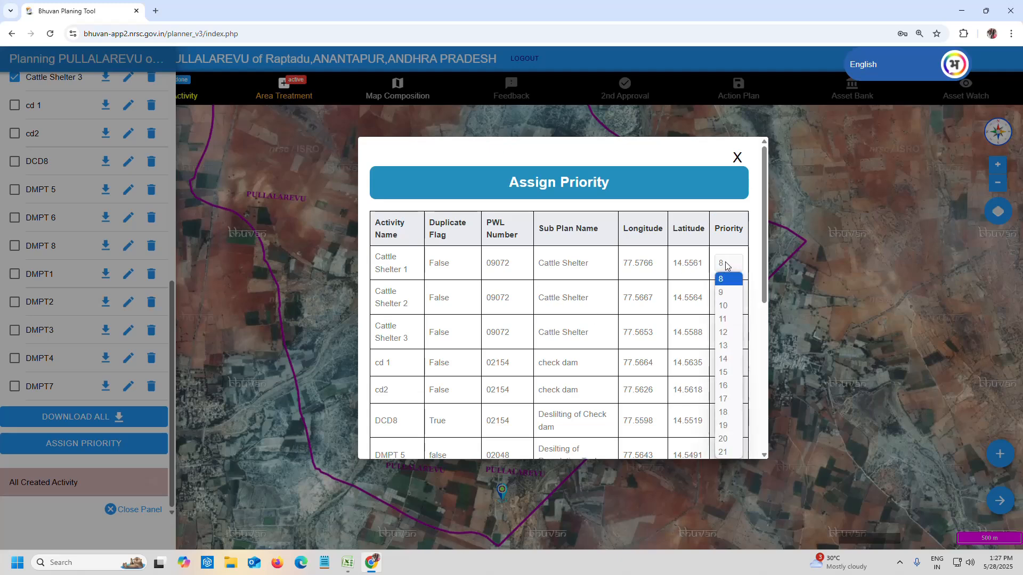
click(723, 294)
click(738, 158)
Add the saved activities cd 1, cd2, DCD8, DMPT 5 and DMPT 6 to the selection.
scroll(71, 362, up, 6)
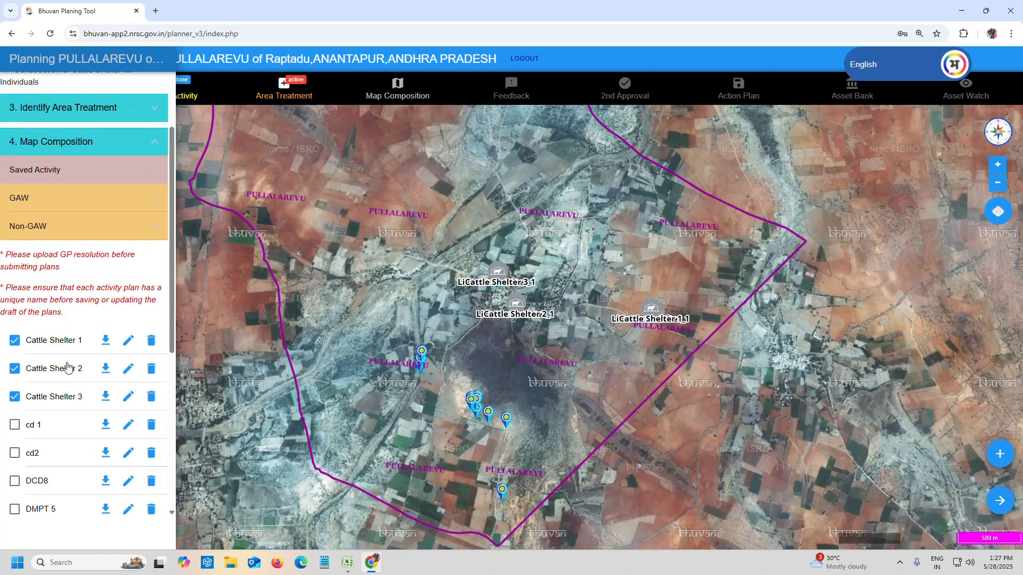
scroll(37, 373, down, 2)
click(14, 319)
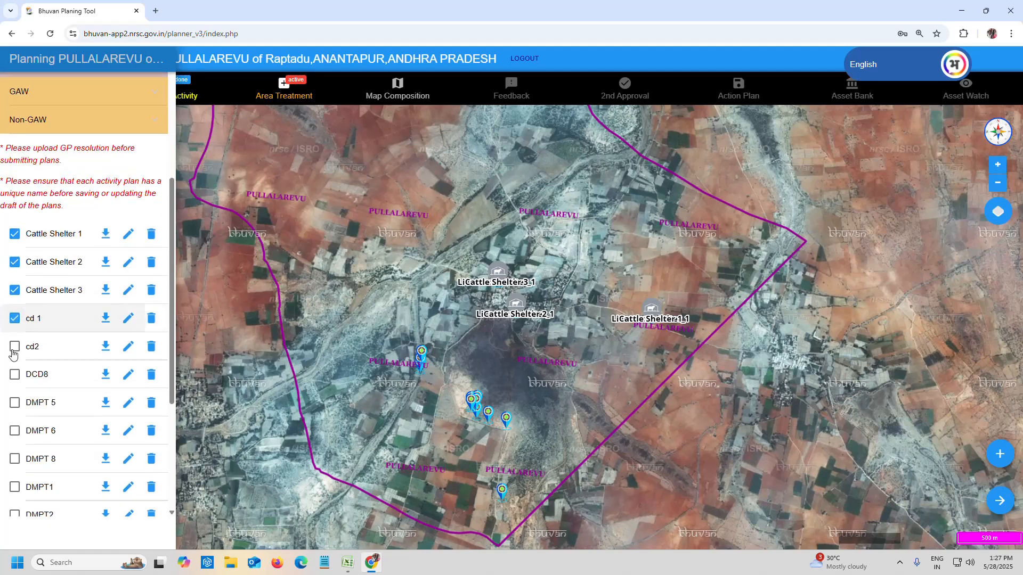
click(15, 347)
click(14, 375)
click(14, 402)
click(15, 432)
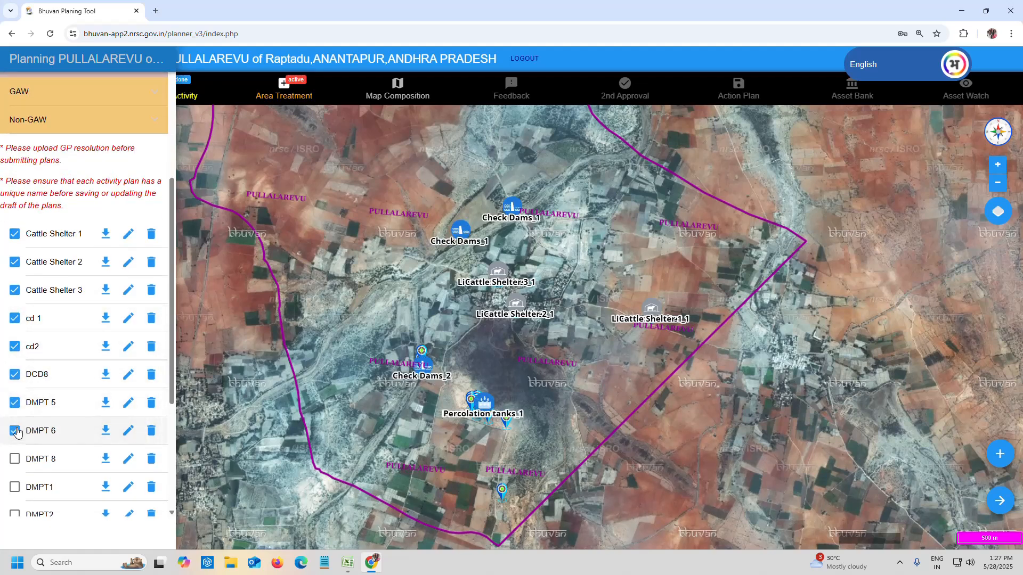
Add the saved activities DMPT 8, DMPT1, DMPT2, DMPT3, DMPT4 and DMPT7 to the selection.
scroll(15, 431, down, 2)
click(14, 353)
click(14, 380)
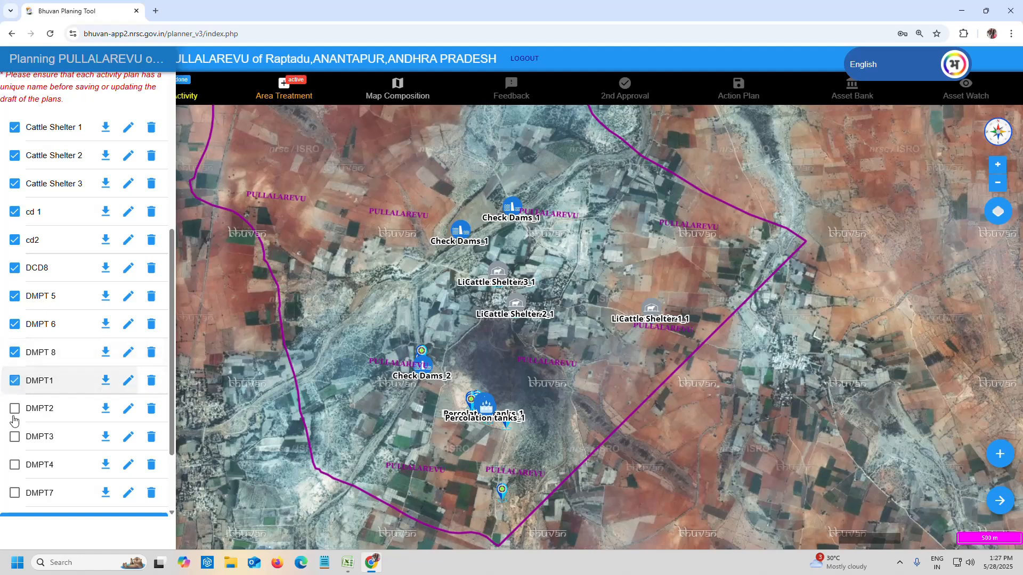
click(14, 408)
click(14, 436)
click(14, 465)
click(14, 494)
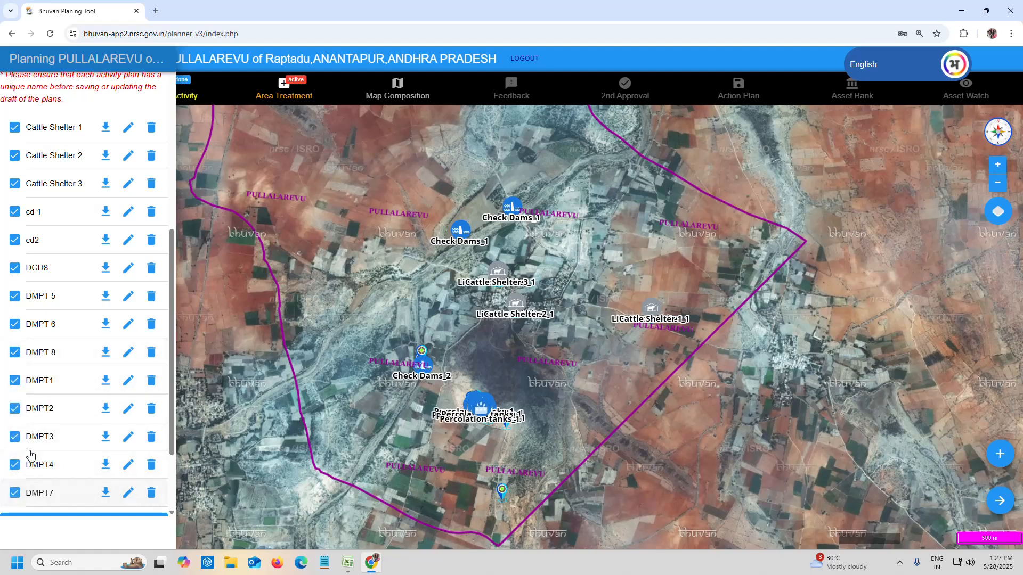
Check the selected activities in the list and on the map, and open Assign Priority.
scroll(33, 457, down, 1)
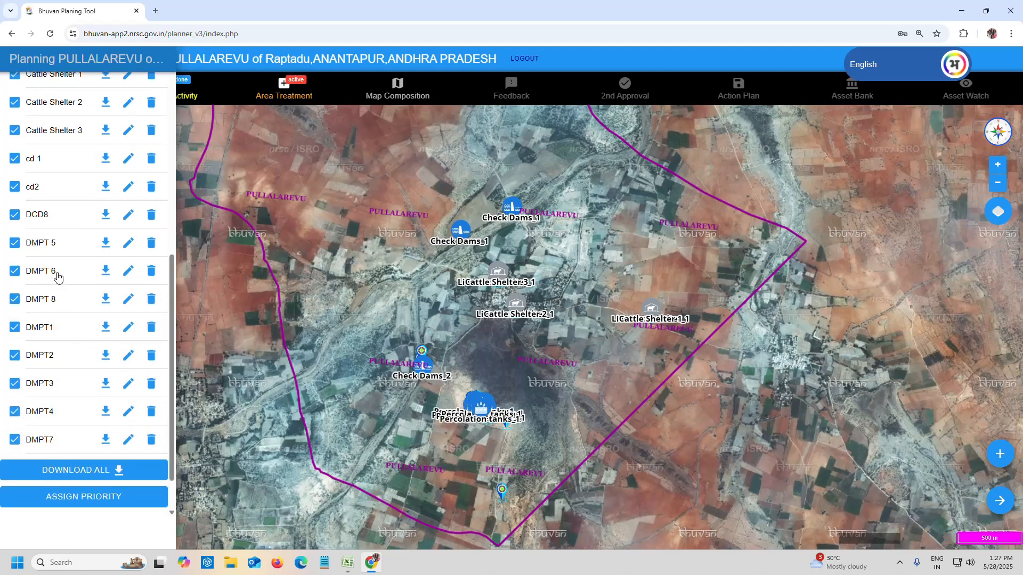
scroll(71, 330, down, 3)
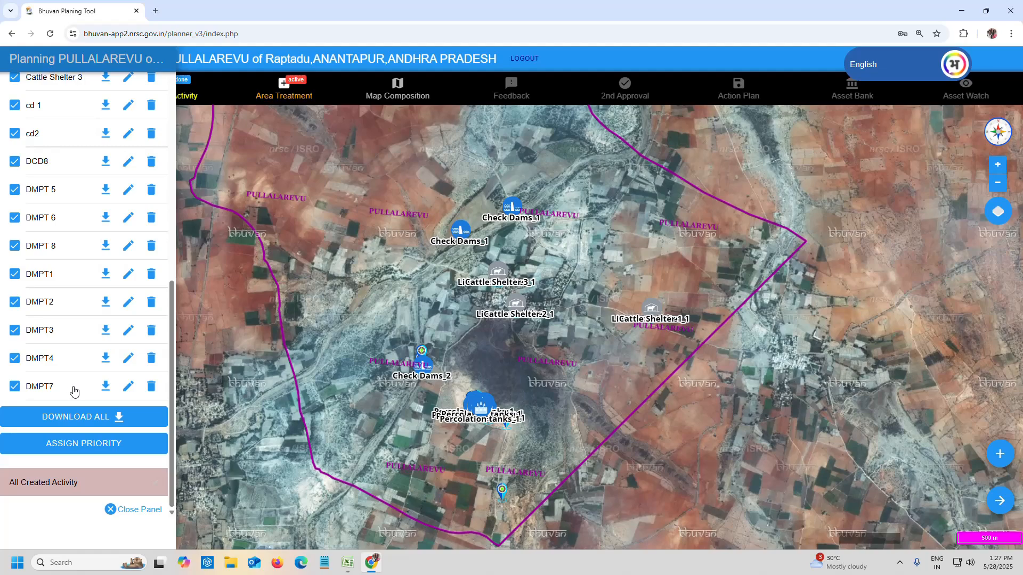
scroll(461, 448, up, 1)
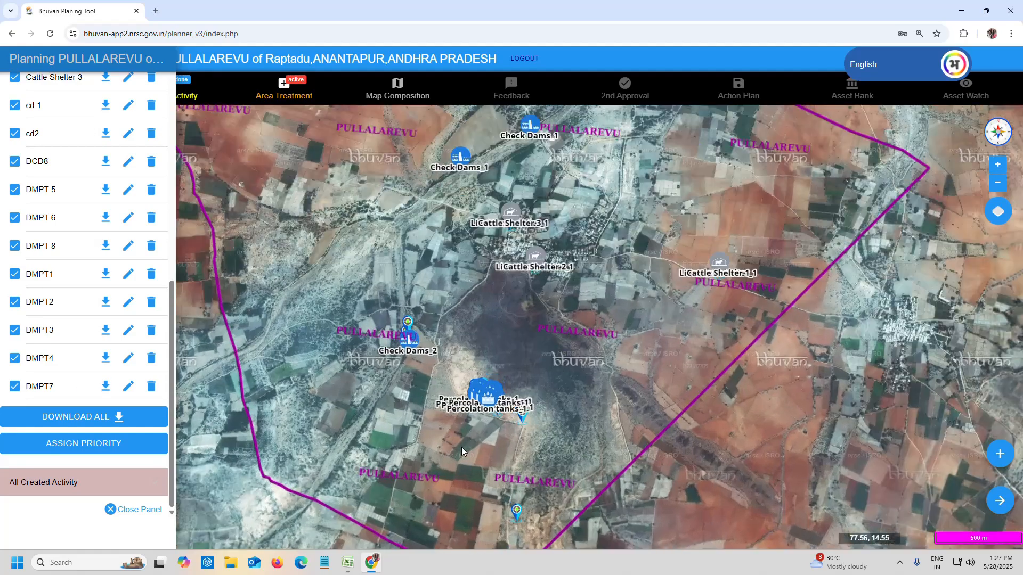
scroll(461, 447, up, 2)
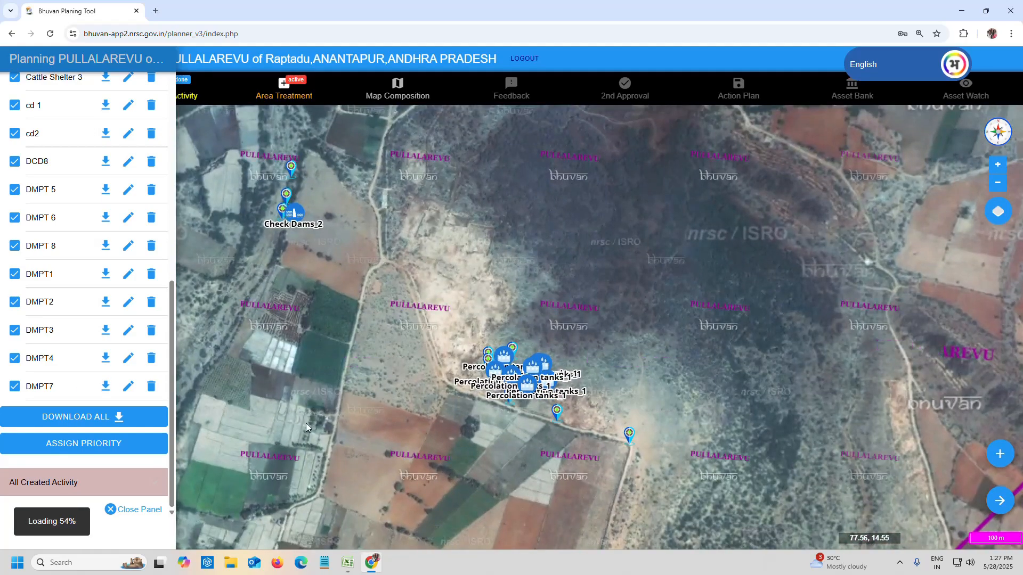
scroll(330, 421, down, 1)
click(65, 449)
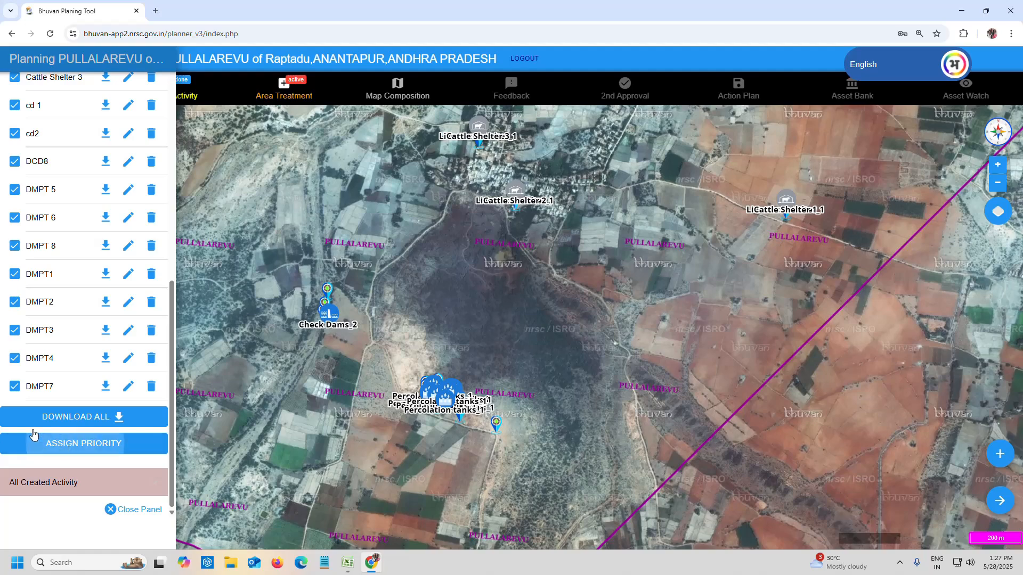
Assign priority 8 to Cattle Shelter 1, 9 to Cattle Shelter 2 and 10 to Cattle Shelter 3.
click(734, 267)
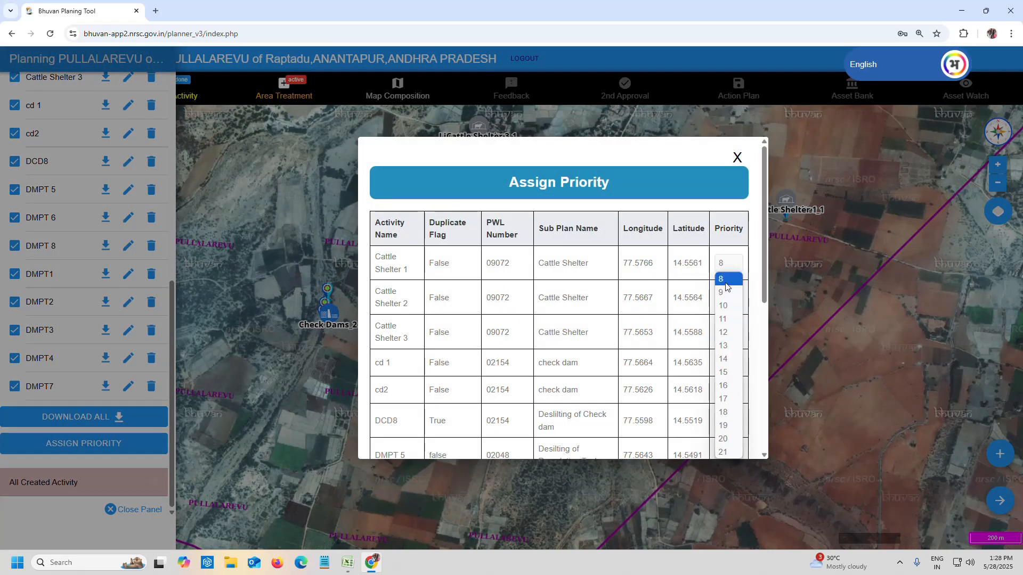
click(722, 279)
click(726, 297)
click(720, 327)
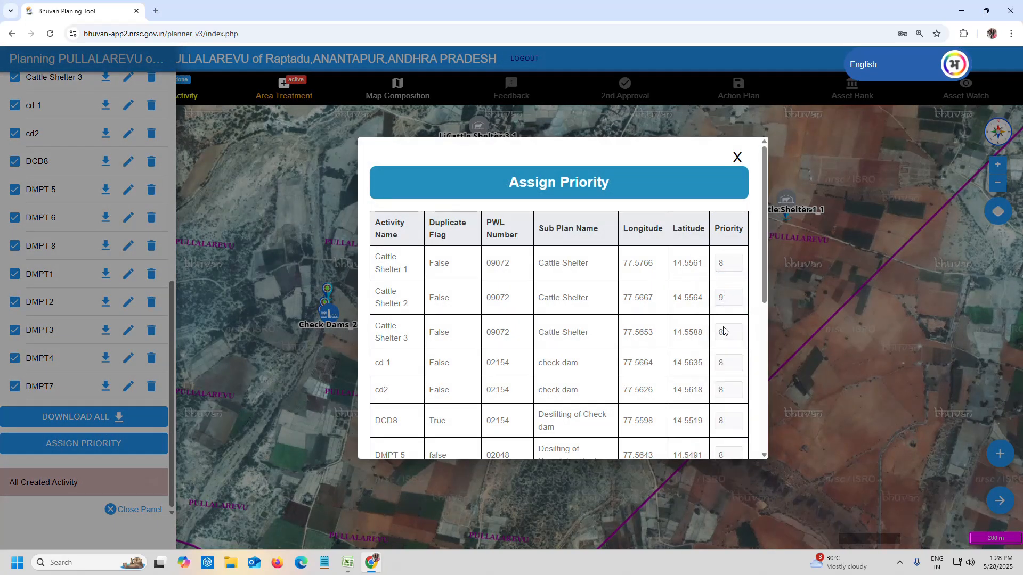
scroll(764, 302, down, 1)
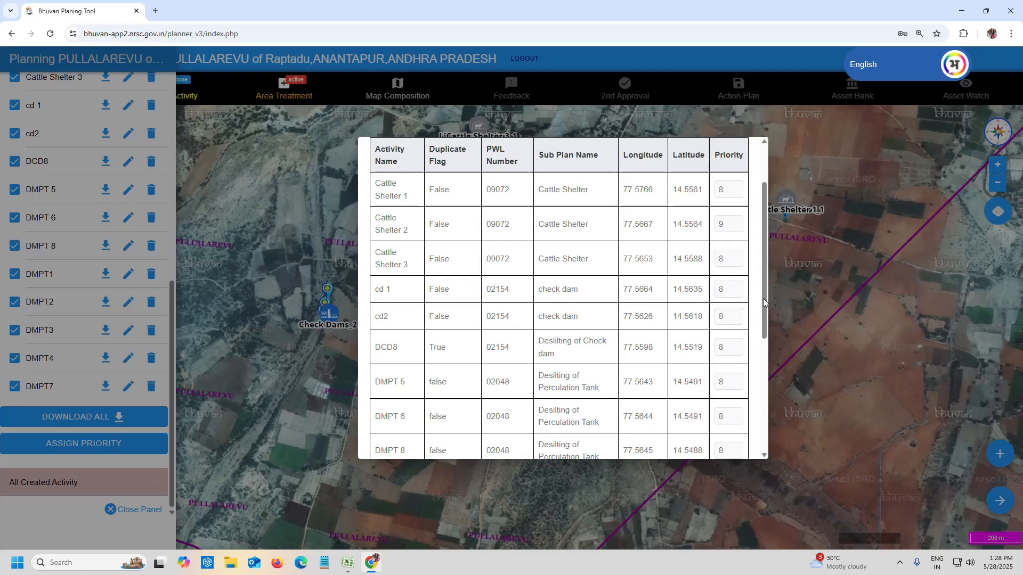
click(732, 259)
click(726, 301)
Assign priority 11 to cd 1, 12 to cd2 and 13 to DCD8.
click(726, 291)
click(725, 344)
click(728, 319)
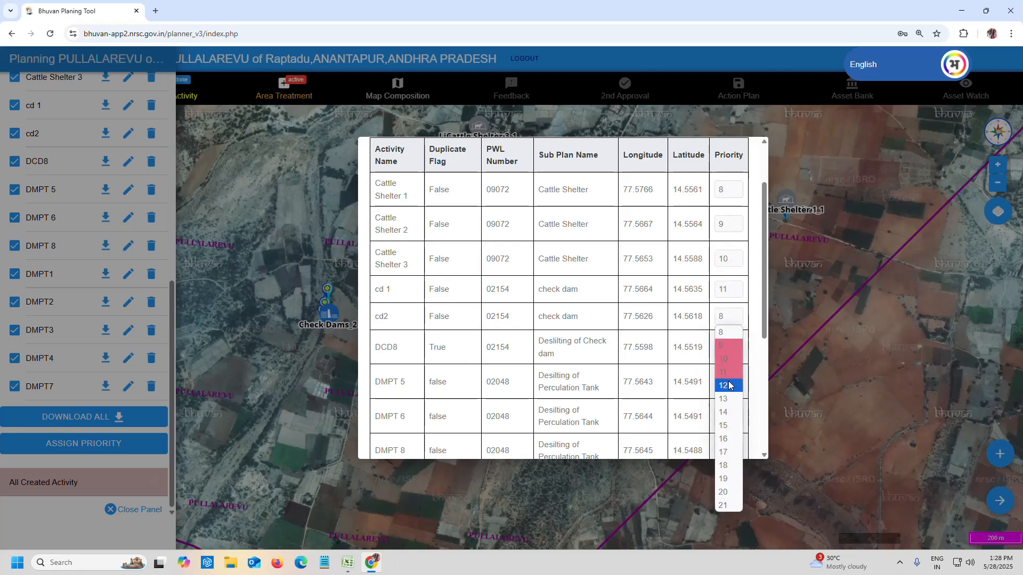
click(725, 384)
click(727, 348)
click(726, 430)
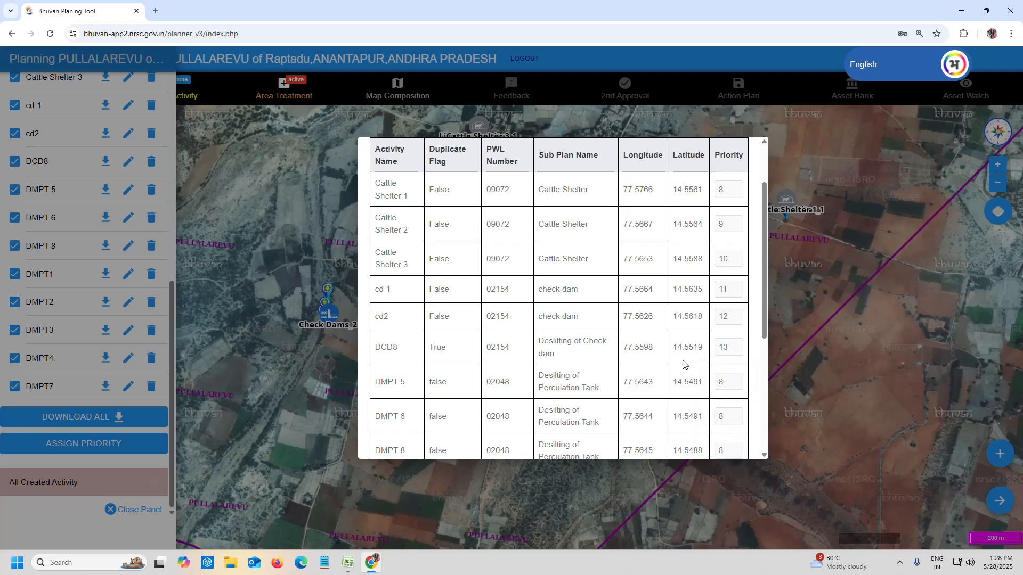
Assign priority 14 to DMPT 5, 15 to DMPT 6 and 16 to DMPT 8.
scroll(730, 347, down, 2)
click(728, 275)
click(725, 371)
click(728, 311)
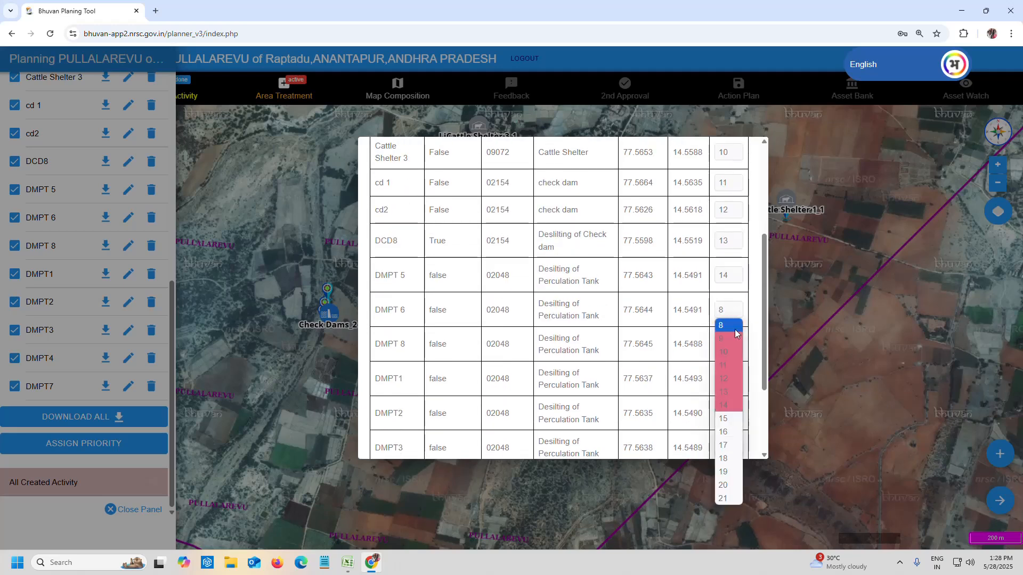
click(728, 419)
click(730, 345)
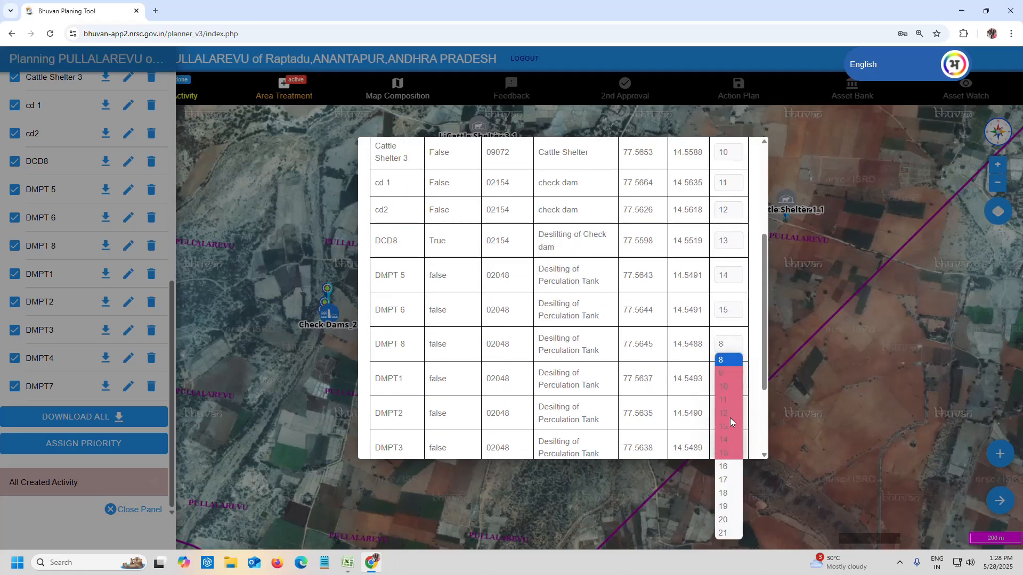
click(723, 466)
Assign priority 17 to DMPT1, 18 to DMPT2 and 19 to DMPT3.
scroll(693, 373, down, 2)
click(723, 273)
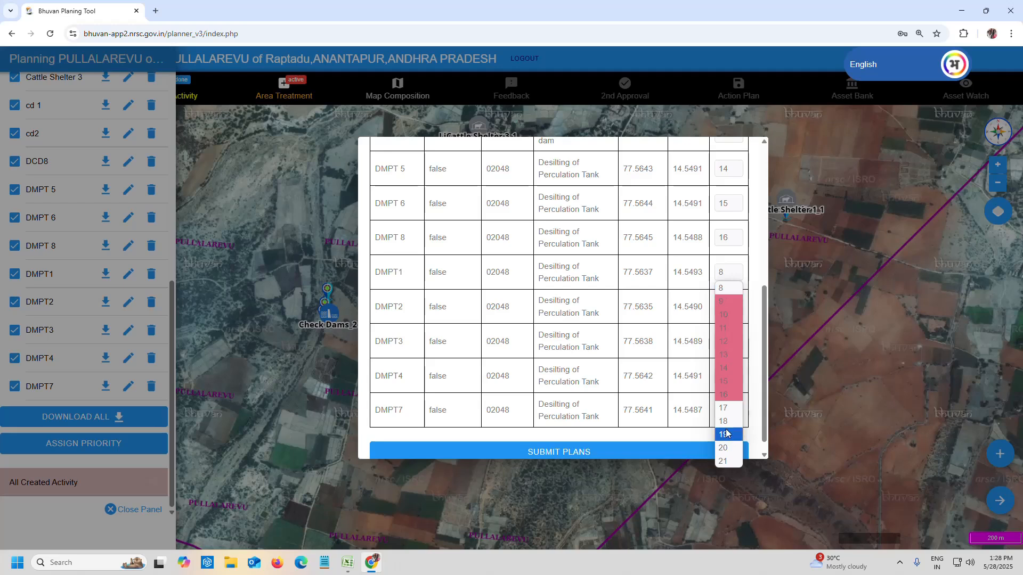
click(724, 309)
click(723, 459)
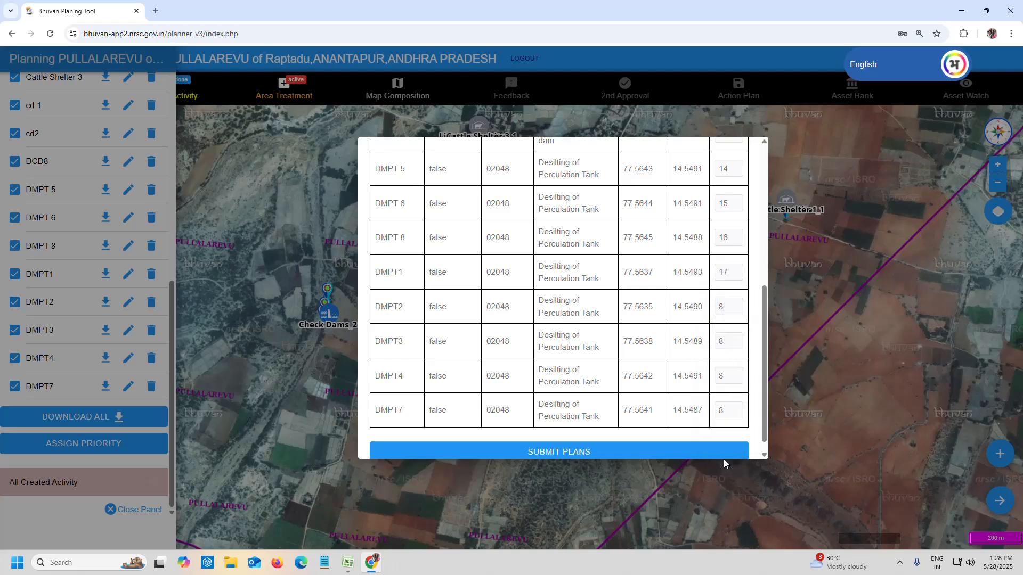
click(728, 341)
click(723, 504)
Assign priority 20 to DMPT4 and 21 to DMPT7.
scroll(725, 426, down, 1)
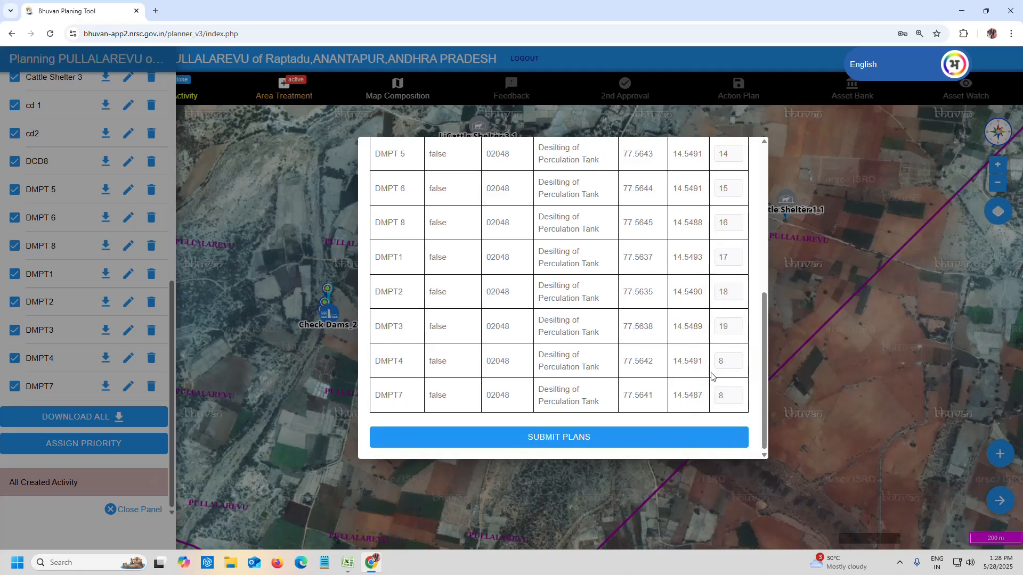
click(728, 364)
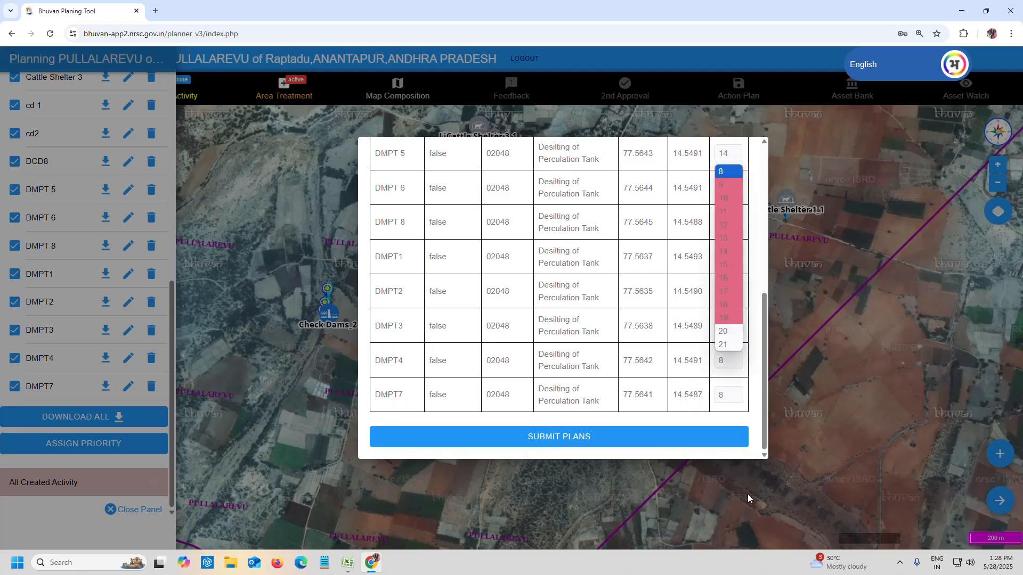
click(723, 331)
click(728, 394)
click(721, 382)
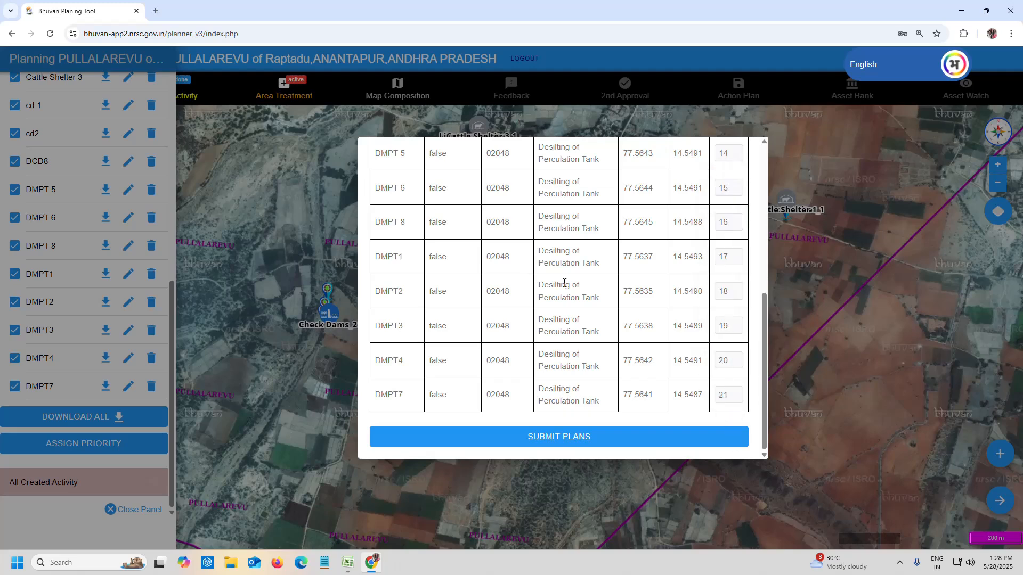
Review the assigned priorities of all the activities and submit the plans.
scroll(589, 391, up, 6)
scroll(592, 352, down, 6)
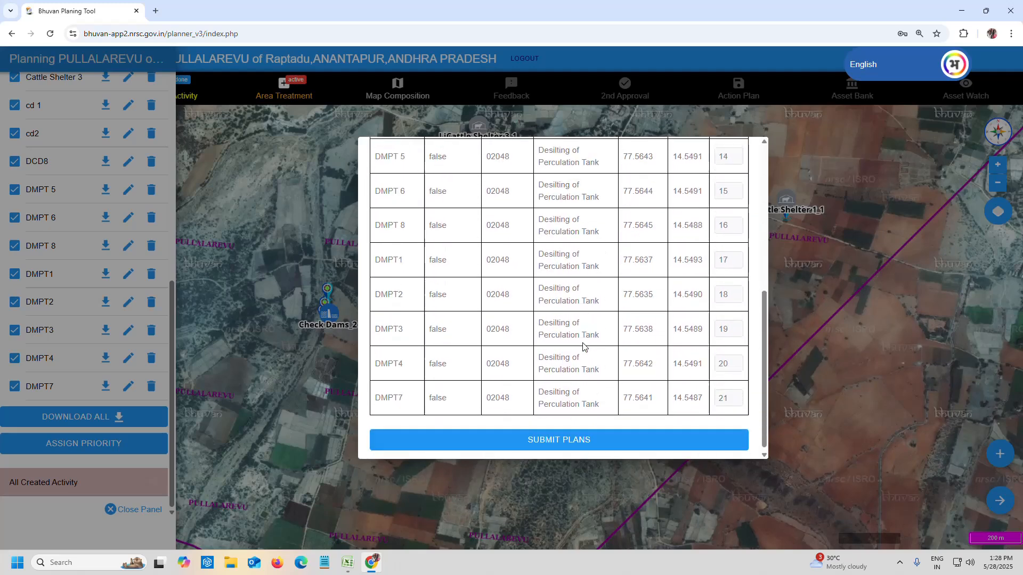
click(549, 438)
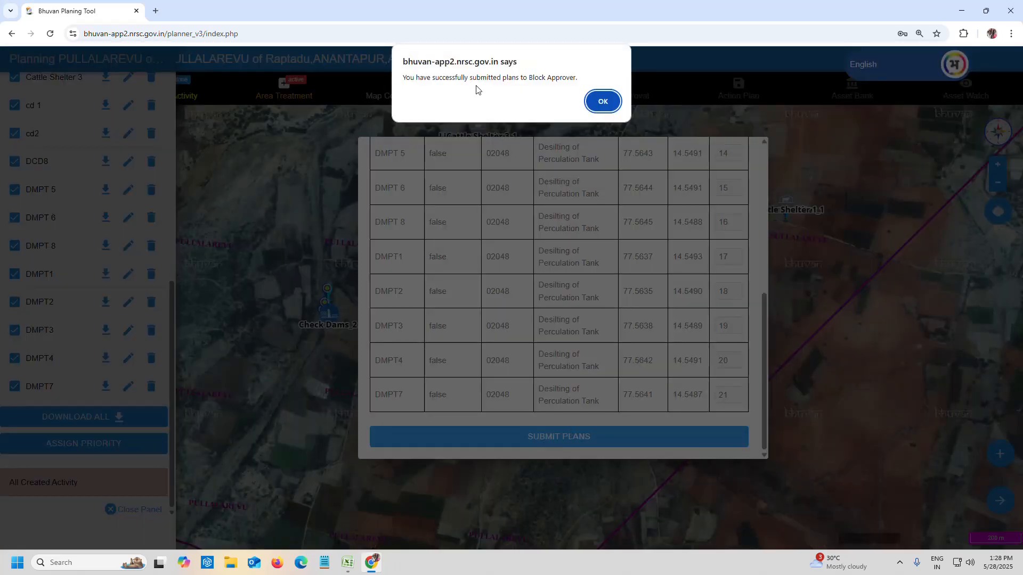